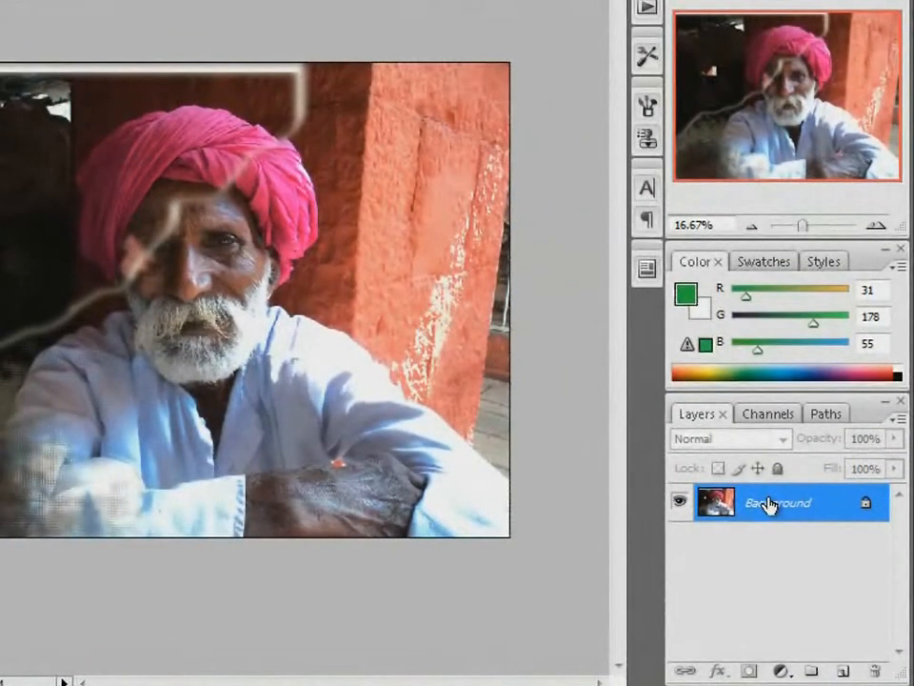
Duplicate the Background layer and rename the copy Old Man
{"action": "key", "text": "ctrl+j"}
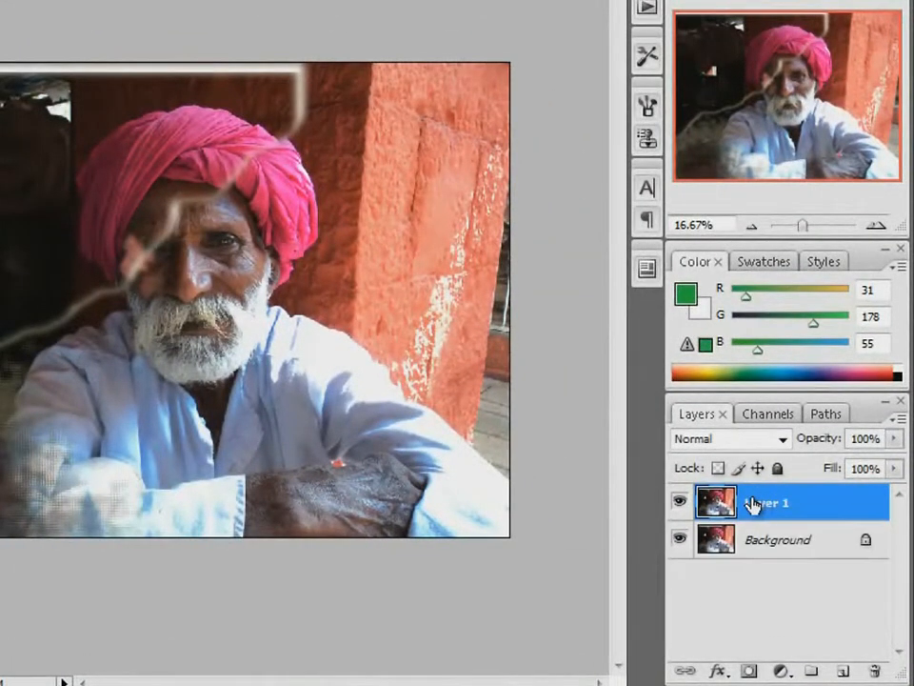
{"action": "double_click", "coordinate": [763, 503]}
{"action": "type", "text": "Old Man"}
{"action": "key", "text": "Return"}
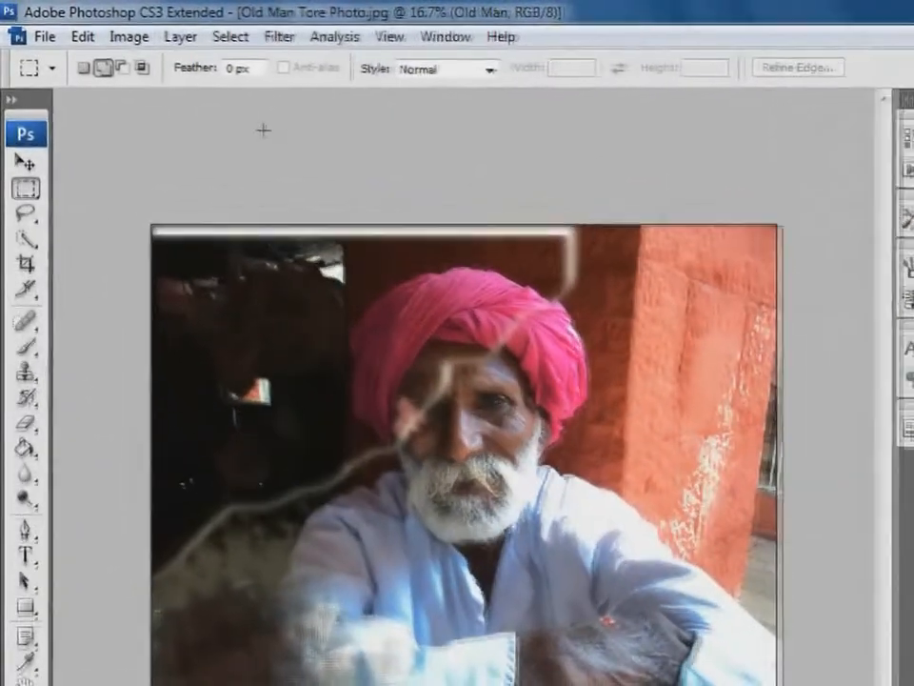
Brighten the Old Man layer with a Curves adjustment by raising the middle of the RGB curve
{"action": "left_click", "coordinate": [125, 42]}
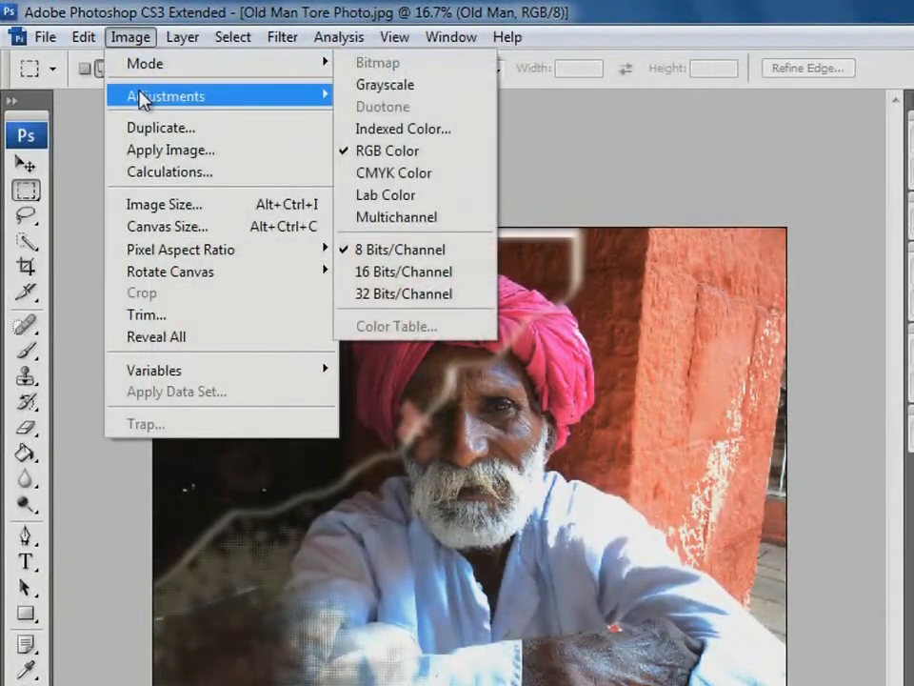
{"action": "mouse_move", "coordinate": [143, 98]}
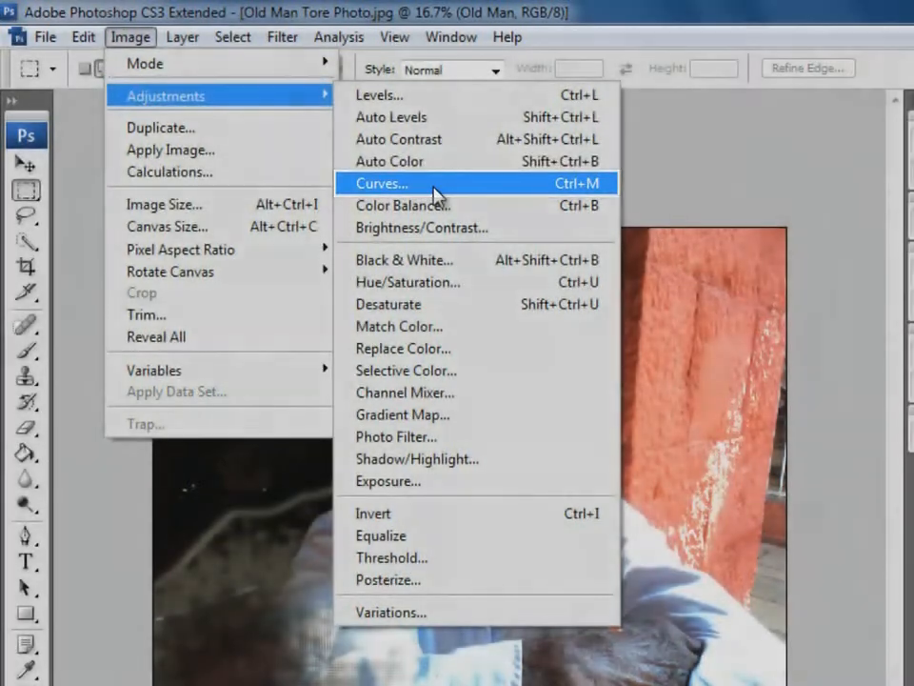
{"action": "left_click", "coordinate": [434, 188]}
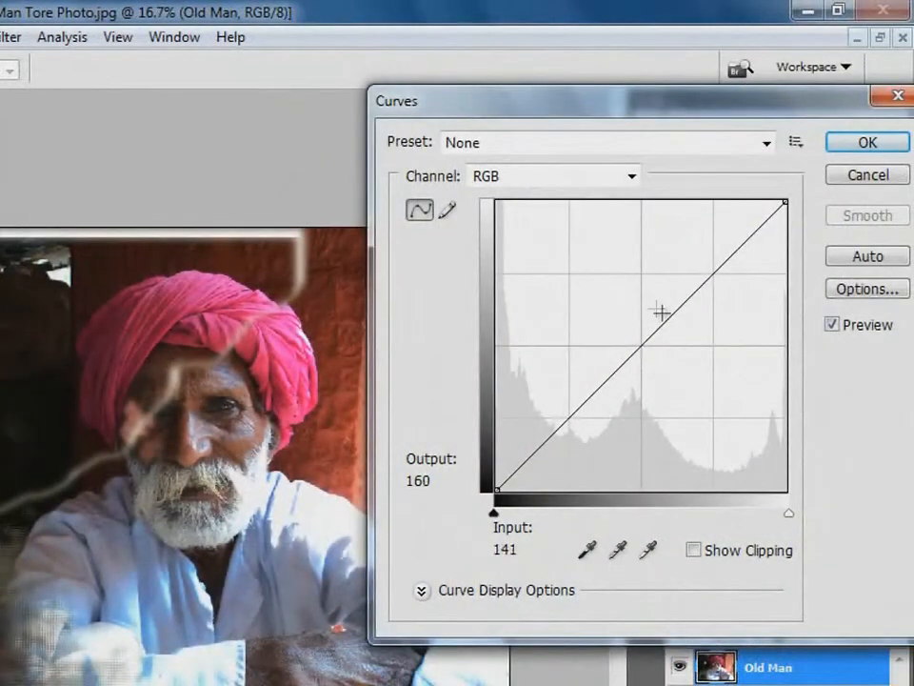
{"action": "left_click_drag", "start_coordinate": [661, 314], "coordinate": [642, 261]}
{"action": "left_click", "coordinate": [867, 142]}
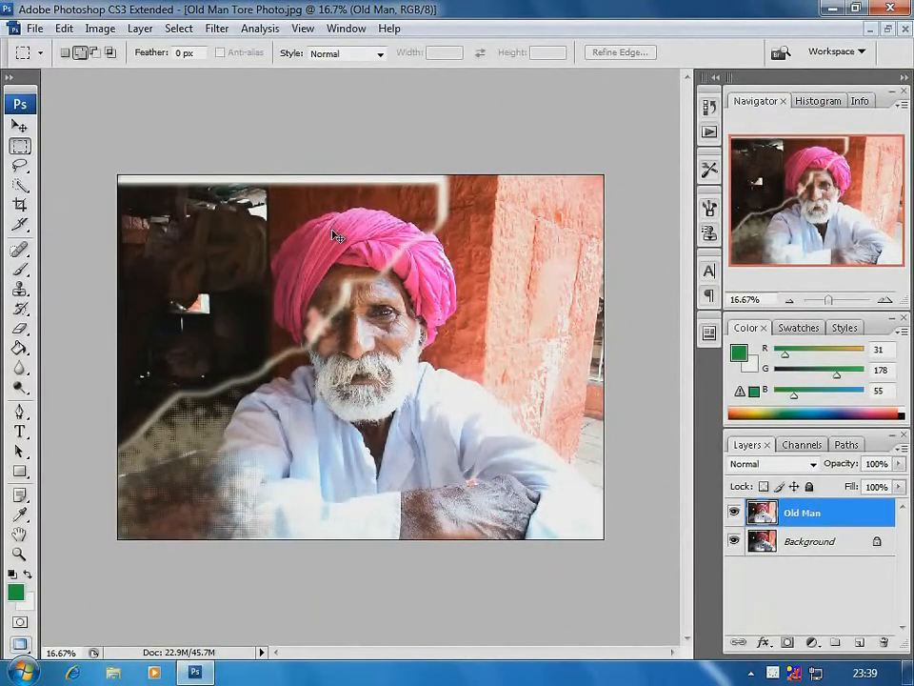
Adjust the Old Man layer's Hue/Saturation to hue +16, saturation +12 and lightness -10
{"action": "left_click_drag", "start_coordinate": [163, 154], "coordinate": [580, 538]}
{"action": "left_click_drag", "start_coordinate": [119, 94], "coordinate": [598, 496]}
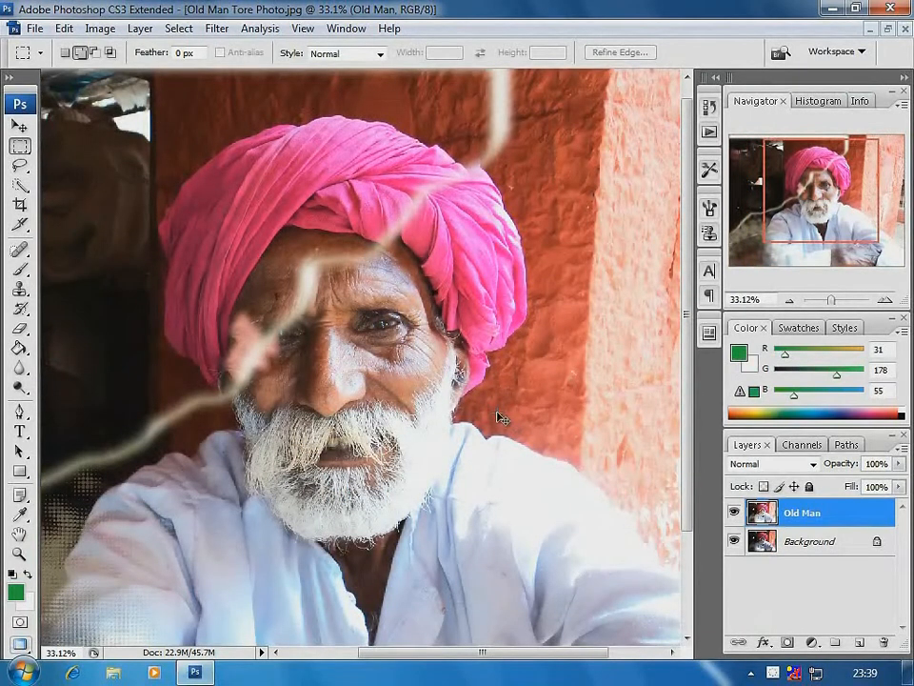
{"action": "key", "text": "ctrl+u"}
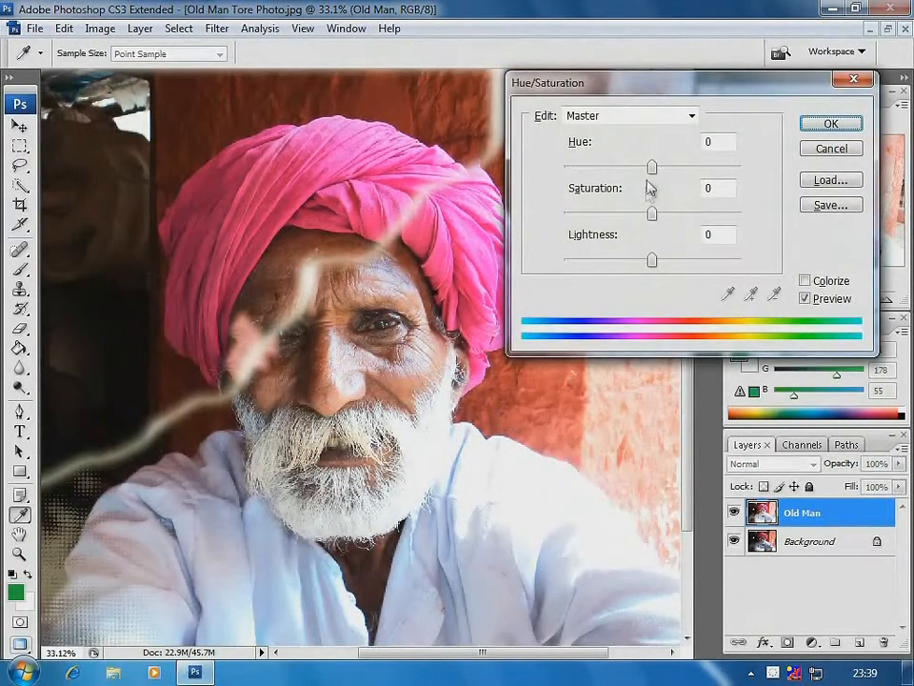
{"action": "mouse_move", "coordinate": [652, 168]}
{"action": "left_mouse_down"}
{"action": "mouse_move", "coordinate": [631, 169]}
{"action": "mouse_move", "coordinate": [669, 171]}
{"action": "left_mouse_up"}
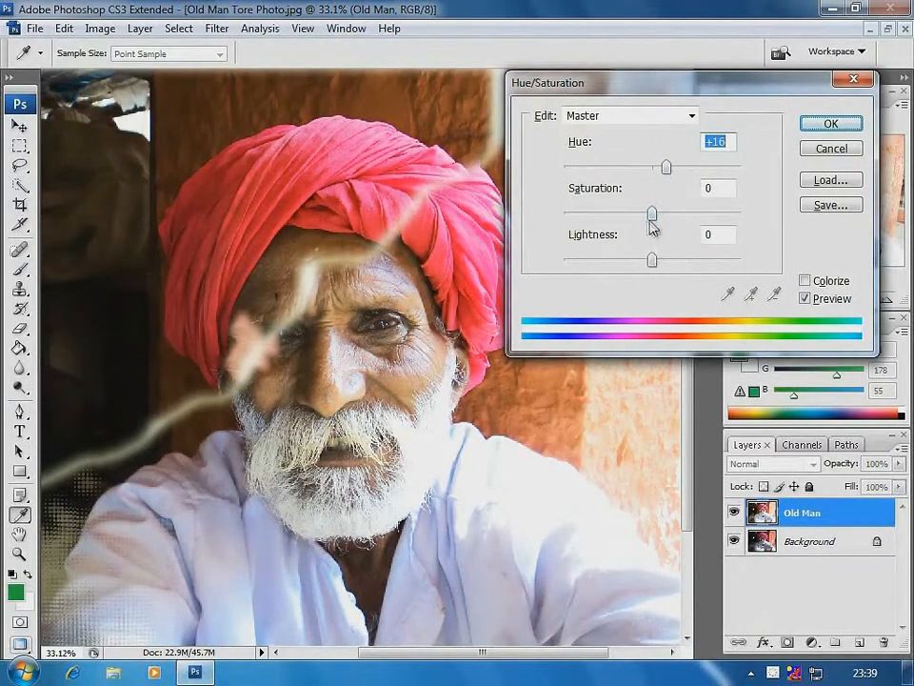
{"action": "mouse_move", "coordinate": [651, 215]}
{"action": "left_mouse_down"}
{"action": "mouse_move", "coordinate": [628, 217]}
{"action": "mouse_move", "coordinate": [682, 217]}
{"action": "mouse_move", "coordinate": [647, 215]}
{"action": "left_mouse_up"}
{"action": "mouse_move", "coordinate": [652, 259]}
{"action": "left_mouse_down"}
{"action": "mouse_move", "coordinate": [667, 261]}
{"action": "mouse_move", "coordinate": [644, 261]}
{"action": "left_mouse_up"}
{"action": "left_click_drag", "start_coordinate": [645, 212], "coordinate": [667, 227]}
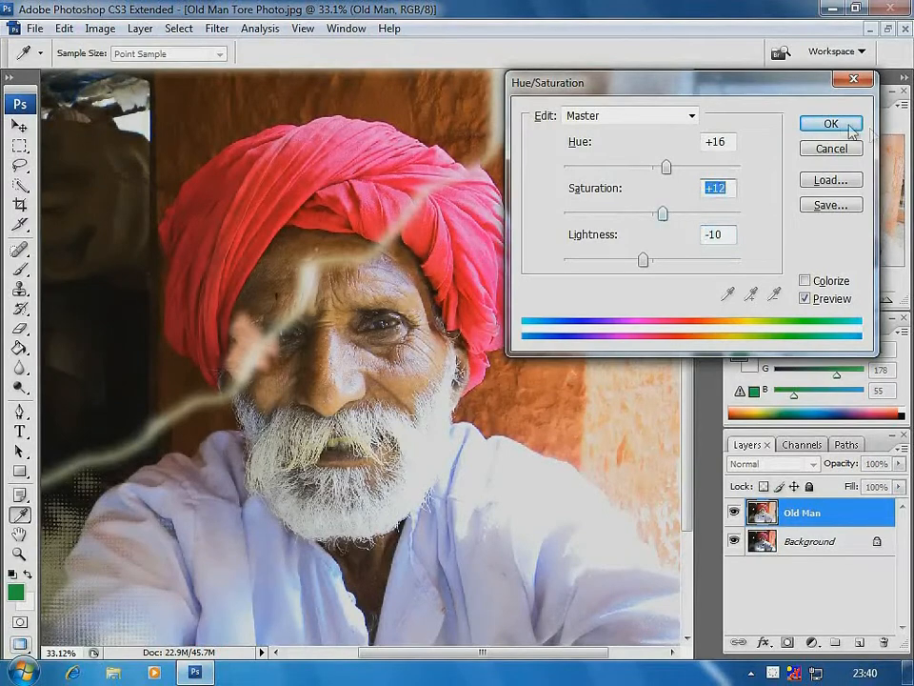
{"action": "left_click", "coordinate": [831, 122]}
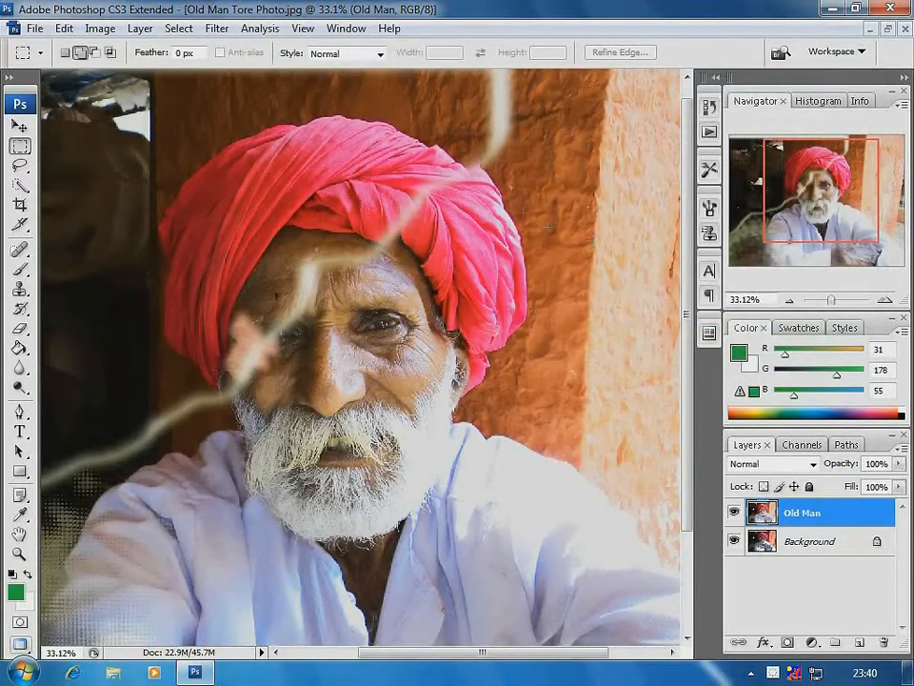
Use the Clone Stamp tool to cover the vertical white tear above the turban with sampled wall texture
{"action": "left_click", "coordinate": [469, 184], "text": "alt"}
{"action": "left_click", "coordinate": [386, 206], "text": "alt"}
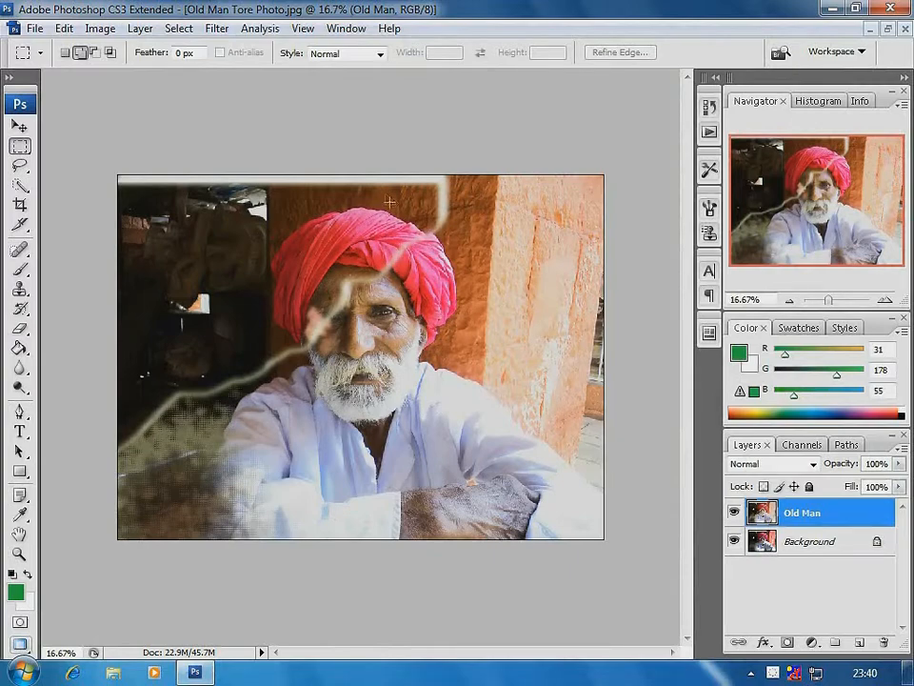
{"action": "left_click_drag", "start_coordinate": [279, 177], "coordinate": [535, 270]}
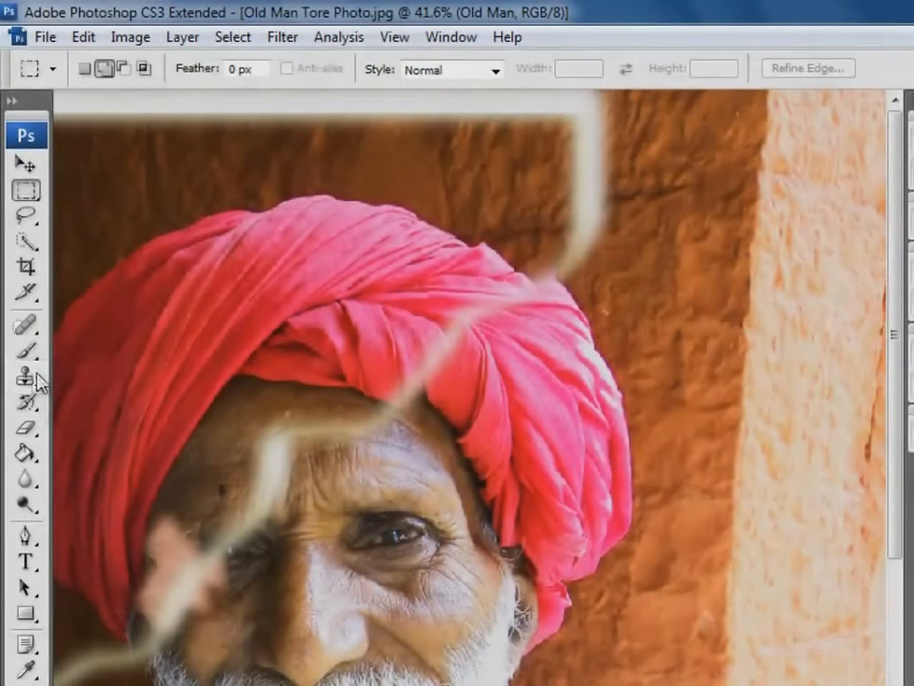
{"action": "left_click", "coordinate": [26, 375]}
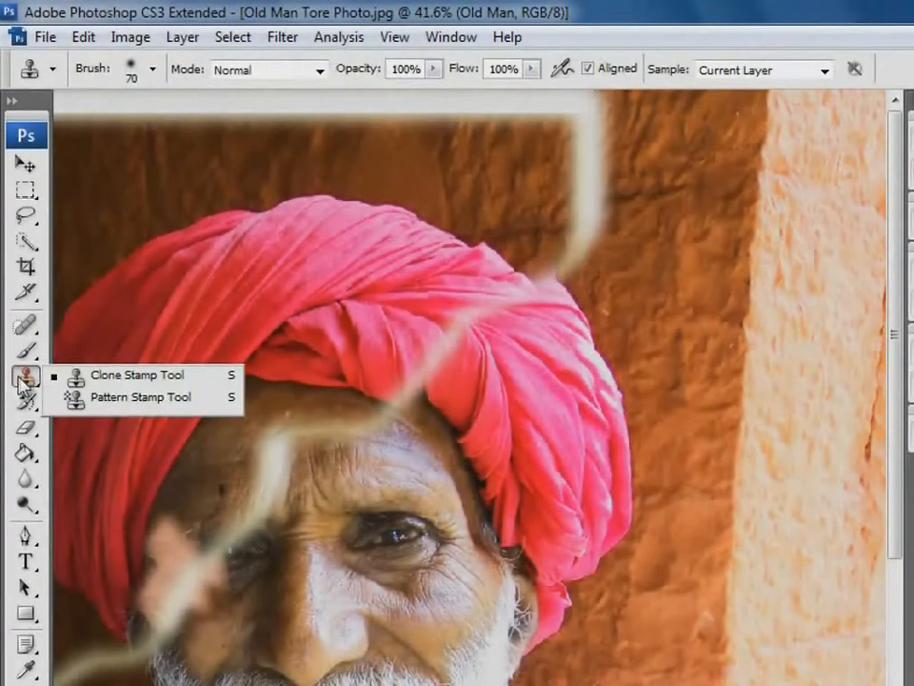
{"action": "left_click", "coordinate": [124, 375]}
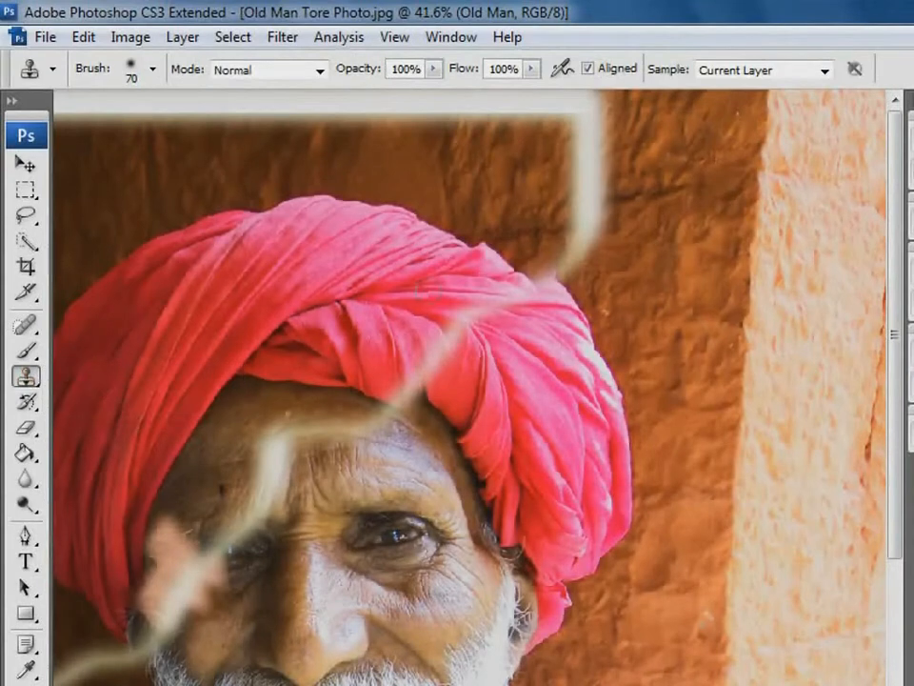
{"action": "left_click", "coordinate": [656, 150], "text": "alt"}
{"action": "mouse_move", "coordinate": [581, 184]}
{"action": "left_mouse_down"}
{"action": "mouse_move", "coordinate": [604, 164]}
{"action": "mouse_move", "coordinate": [559, 141]}
{"action": "mouse_move", "coordinate": [652, 114]}
{"action": "mouse_move", "coordinate": [536, 107]}
{"action": "mouse_move", "coordinate": [687, 113]}
{"action": "mouse_move", "coordinate": [564, 109]}
{"action": "mouse_move", "coordinate": [581, 106]}
{"action": "mouse_move", "coordinate": [547, 96]}
{"action": "mouse_move", "coordinate": [500, 102]}
{"action": "mouse_move", "coordinate": [533, 128]}
{"action": "left_mouse_up"}
{"action": "left_click", "coordinate": [679, 112], "text": "alt"}
{"action": "left_click", "coordinate": [651, 160], "text": "alt"}
{"action": "mouse_move", "coordinate": [568, 211]}
{"action": "left_mouse_down"}
{"action": "mouse_move", "coordinate": [613, 213]}
{"action": "mouse_move", "coordinate": [592, 189]}
{"action": "mouse_move", "coordinate": [605, 191]}
{"action": "mouse_move", "coordinate": [590, 225]}
{"action": "mouse_move", "coordinate": [520, 228]}
{"action": "mouse_move", "coordinate": [600, 228]}
{"action": "mouse_move", "coordinate": [643, 249]}
{"action": "mouse_move", "coordinate": [562, 249]}
{"action": "mouse_move", "coordinate": [573, 277]}
{"action": "mouse_move", "coordinate": [608, 243]}
{"action": "mouse_move", "coordinate": [584, 241]}
{"action": "mouse_move", "coordinate": [550, 260]}
{"action": "left_mouse_up"}
{"action": "left_click", "coordinate": [644, 250], "text": "alt"}
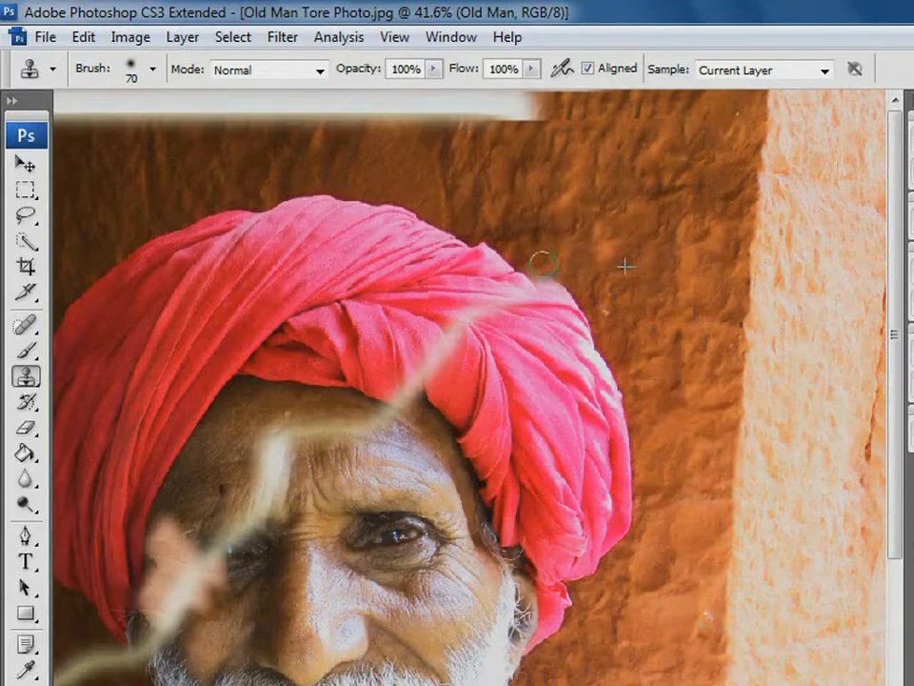
Clone clean wall texture over the light specks and rough patches on the brown wall beside the turban
{"action": "left_click_drag", "start_coordinate": [623, 205], "coordinate": [706, 218]}
{"action": "left_click", "coordinate": [618, 200], "text": "alt"}
{"action": "mouse_move", "coordinate": [674, 169]}
{"action": "left_mouse_down"}
{"action": "mouse_move", "coordinate": [685, 205]}
{"action": "mouse_move", "coordinate": [701, 222]}
{"action": "mouse_move", "coordinate": [672, 226]}
{"action": "mouse_move", "coordinate": [671, 215]}
{"action": "mouse_move", "coordinate": [635, 196]}
{"action": "mouse_move", "coordinate": [684, 198]}
{"action": "mouse_move", "coordinate": [692, 223]}
{"action": "mouse_move", "coordinate": [712, 205]}
{"action": "mouse_move", "coordinate": [717, 227]}
{"action": "mouse_move", "coordinate": [725, 222]}
{"action": "mouse_move", "coordinate": [710, 154]}
{"action": "mouse_move", "coordinate": [682, 149]}
{"action": "mouse_move", "coordinate": [664, 172]}
{"action": "left_mouse_up"}
{"action": "left_click", "coordinate": [634, 196], "text": "alt"}
{"action": "left_click", "coordinate": [736, 114], "text": "alt"}
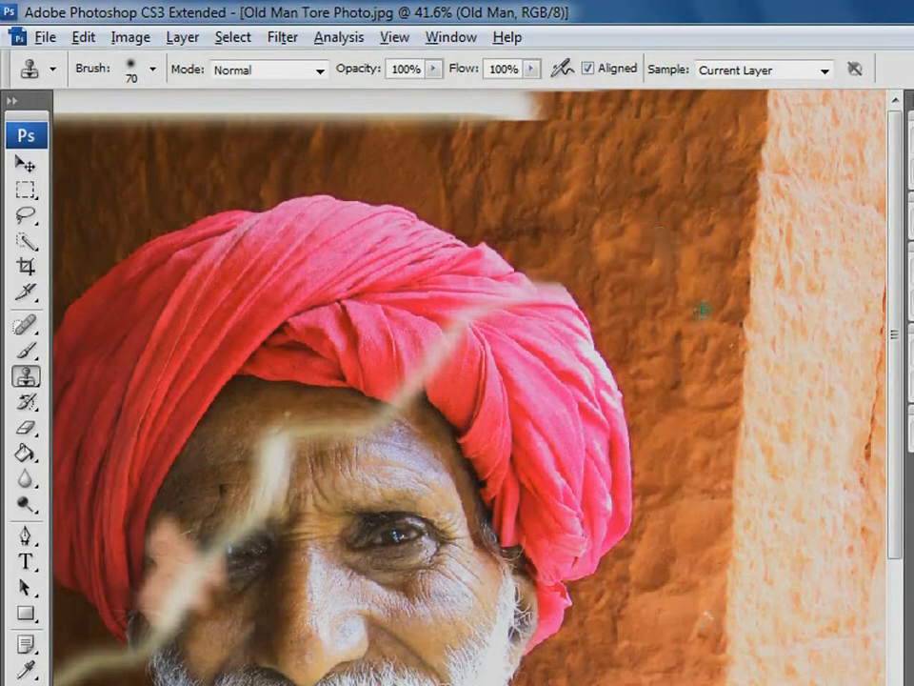
{"action": "left_click", "coordinate": [679, 629], "text": "alt"}
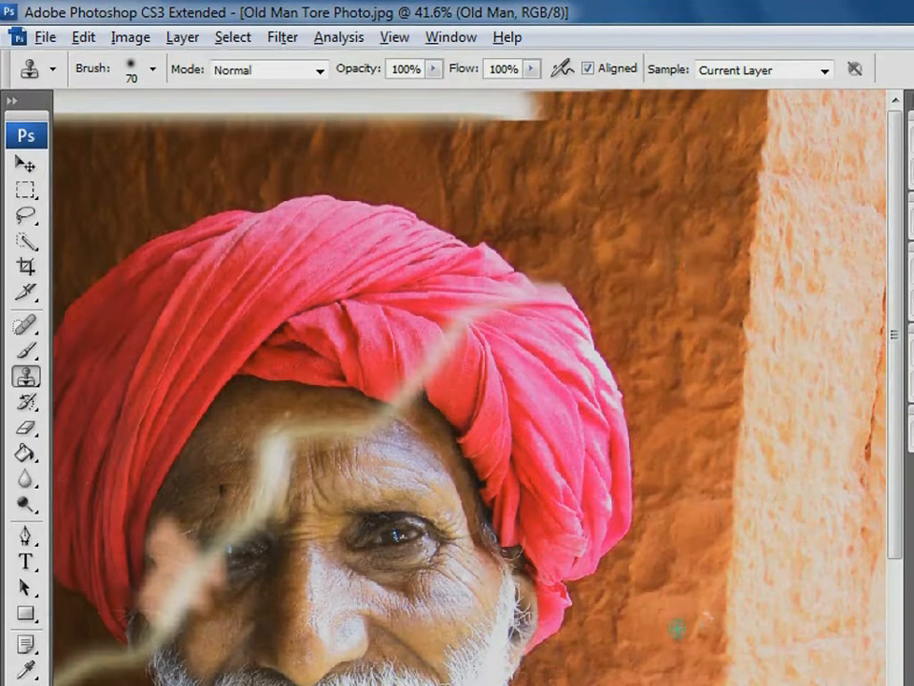
{"action": "left_click", "coordinate": [707, 618]}
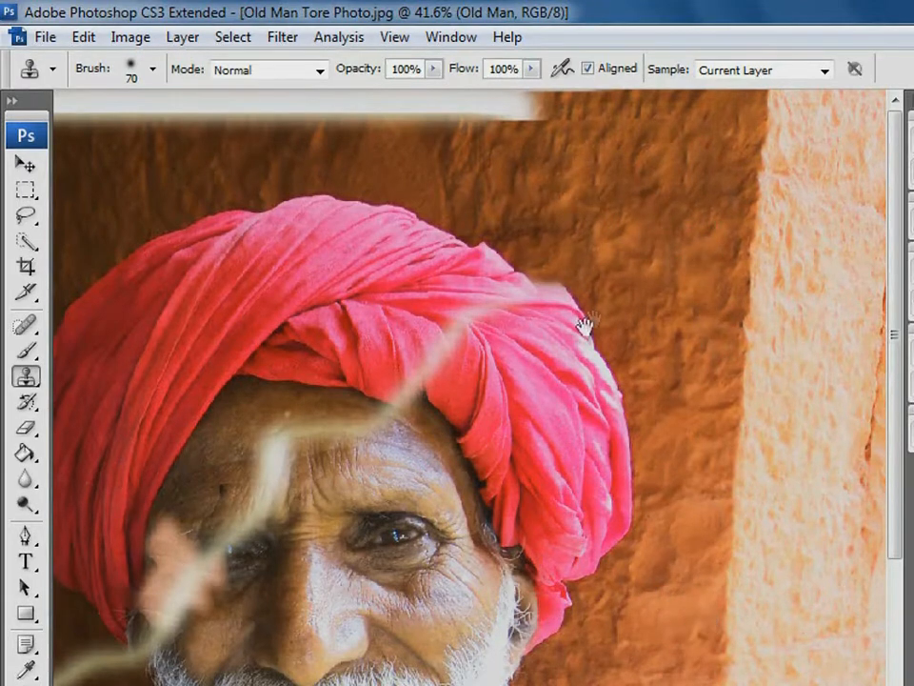
Clone wall texture over the white torn strip along the photo's upper edge
{"action": "left_click_drag", "start_coordinate": [586, 323], "coordinate": [681, 329]}
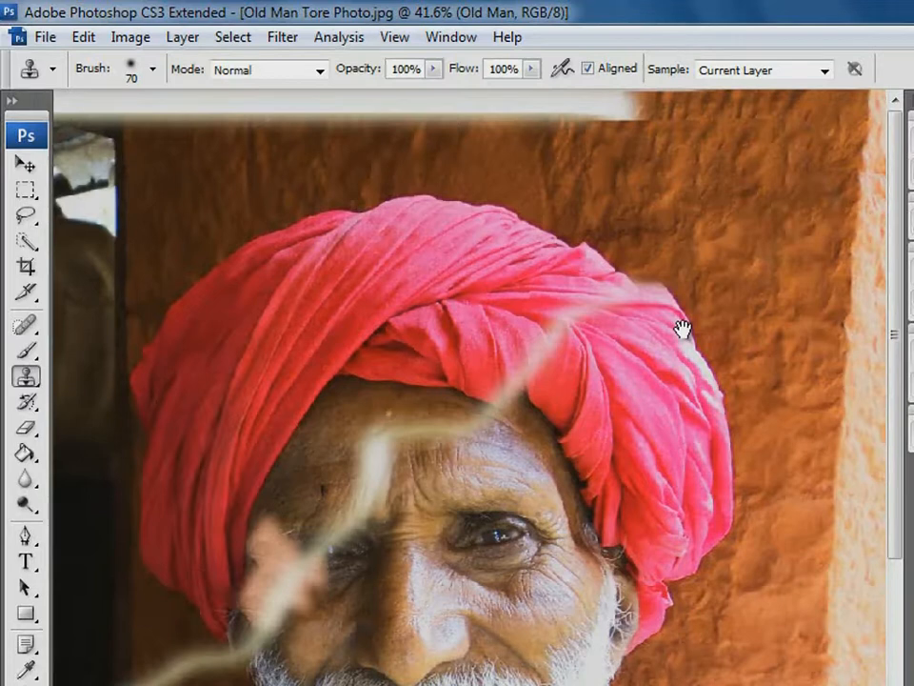
{"action": "left_click", "coordinate": [614, 132], "text": "alt"}
{"action": "mouse_move", "coordinate": [651, 112]}
{"action": "left_mouse_down"}
{"action": "mouse_move", "coordinate": [679, 110]}
{"action": "mouse_move", "coordinate": [629, 104]}
{"action": "left_mouse_up"}
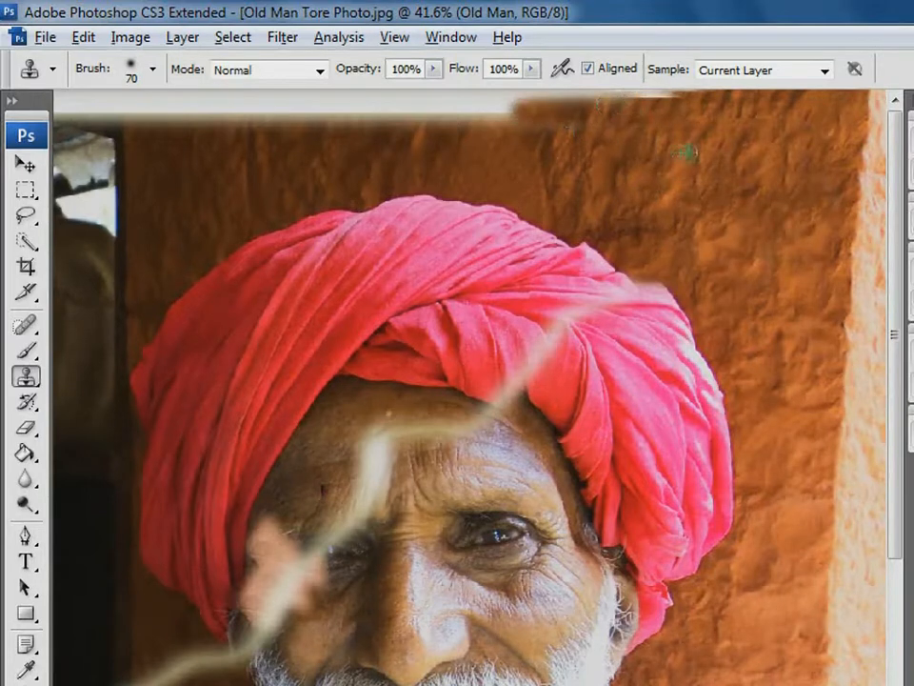
{"action": "left_click", "coordinate": [668, 149], "text": "alt"}
{"action": "left_click_drag", "start_coordinate": [705, 100], "coordinate": [76, 95]}
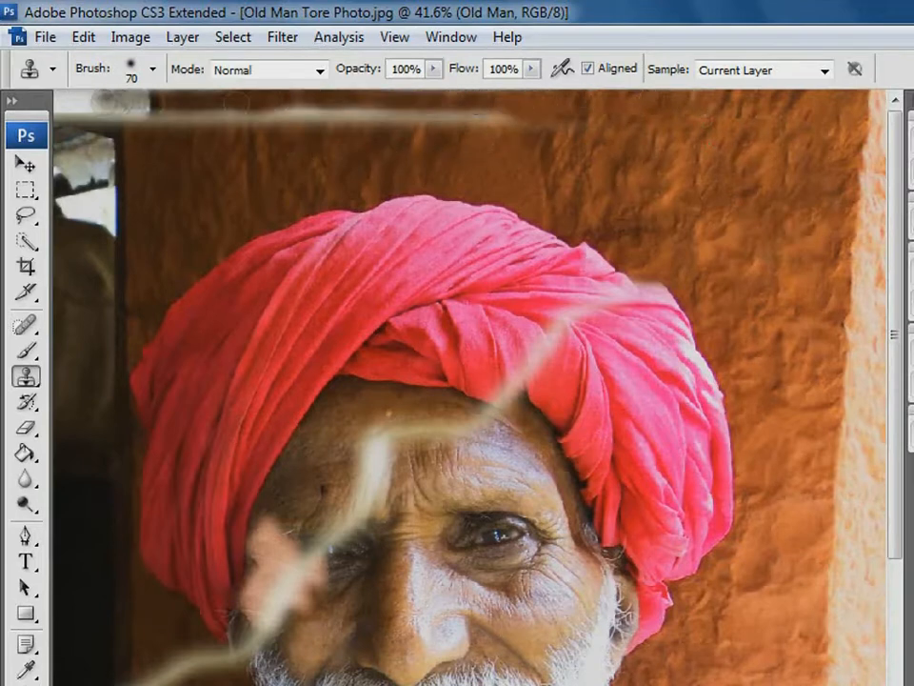
{"action": "left_click", "coordinate": [748, 167], "text": "alt"}
{"action": "left_click_drag", "start_coordinate": [538, 119], "coordinate": [400, 118]}
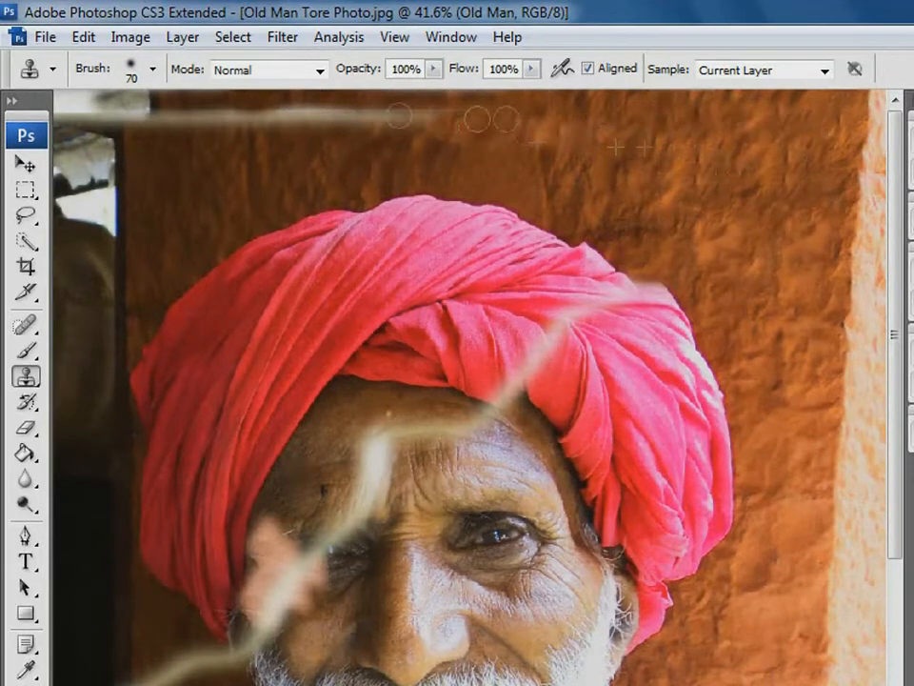
Clone out the remaining pale line above the turban, as far as the wall's dark left edge
{"action": "left_click", "coordinate": [512, 180], "text": "alt"}
{"action": "mouse_move", "coordinate": [553, 137]}
{"action": "left_mouse_down"}
{"action": "mouse_move", "coordinate": [520, 122]}
{"action": "mouse_move", "coordinate": [549, 116]}
{"action": "mouse_move", "coordinate": [229, 121]}
{"action": "mouse_move", "coordinate": [205, 133]}
{"action": "mouse_move", "coordinate": [145, 120]}
{"action": "mouse_move", "coordinate": [119, 186]}
{"action": "left_mouse_up"}
{"action": "left_click", "coordinate": [119, 186], "text": "alt"}
{"action": "mouse_move", "coordinate": [119, 140]}
{"action": "left_mouse_down"}
{"action": "mouse_move", "coordinate": [118, 100]}
{"action": "mouse_move", "coordinate": [184, 106]}
{"action": "left_mouse_up"}
{"action": "left_click", "coordinate": [146, 141], "text": "alt"}
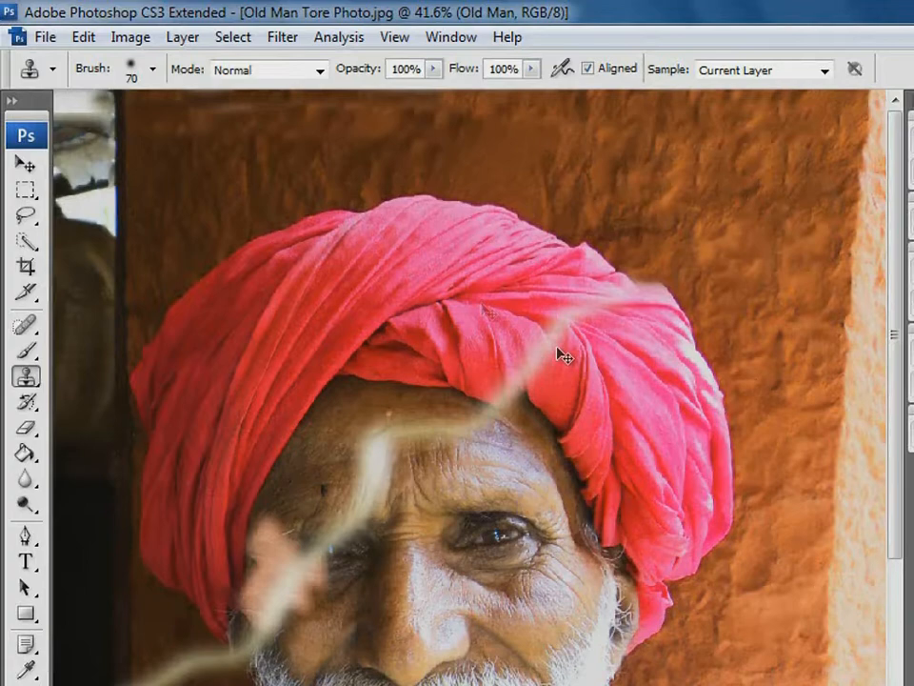
Set the Clone Stamp to brush size 40, opacity 78% and flow 84% for retouching the turban
{"action": "left_click_drag", "start_coordinate": [417, 206], "coordinate": [726, 404]}
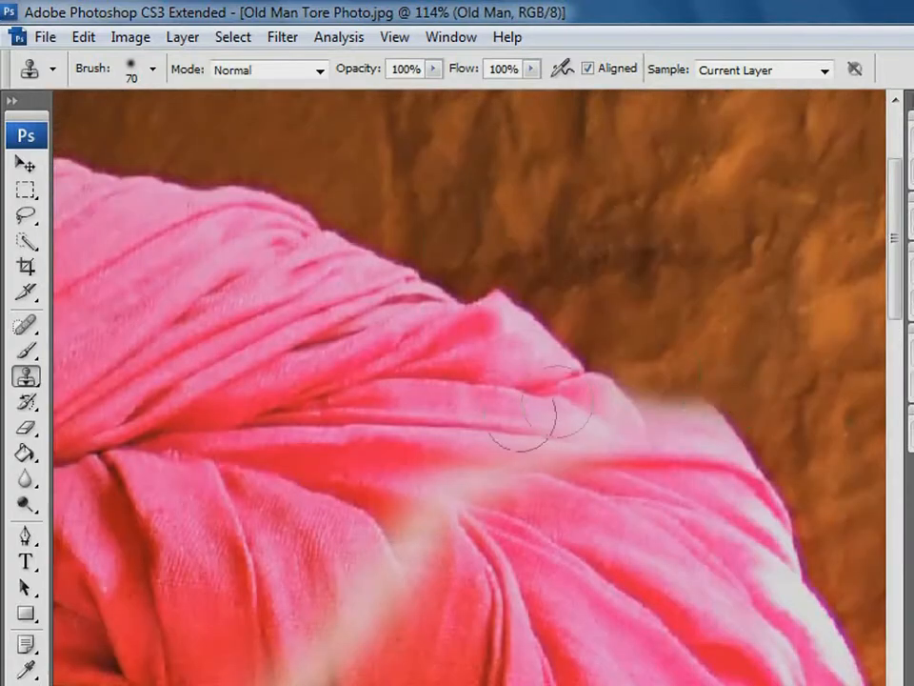
{"action": "left_click", "coordinate": [370, 566], "text": "alt"}
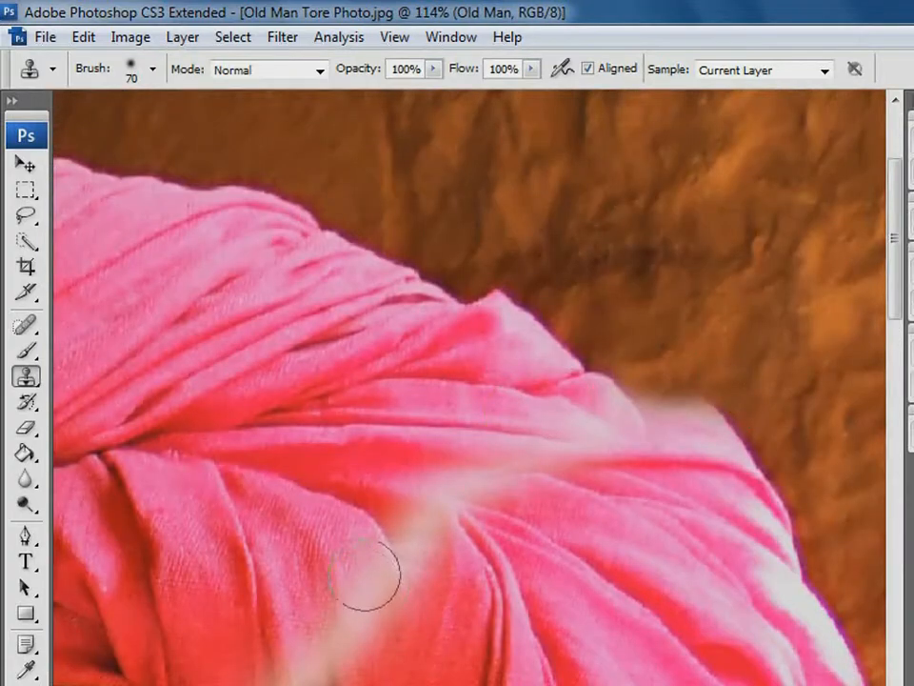
{"action": "key", "text": "bracketleft"}
{"action": "key", "text": "bracketleft"}
{"action": "key", "text": "bracketleft"}
{"action": "key", "text": "bracketleft"}
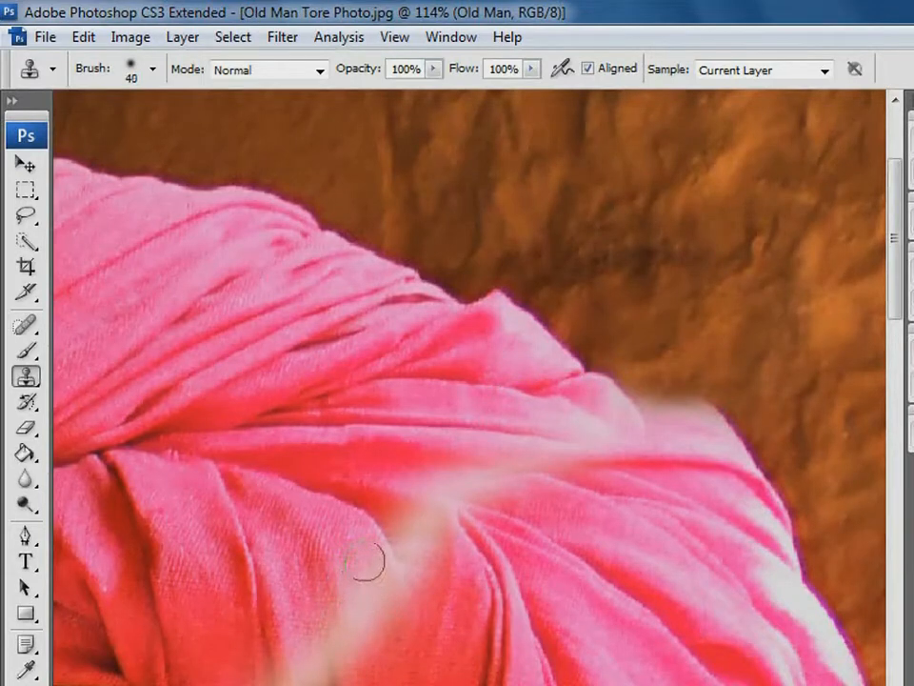
{"action": "left_click", "coordinate": [435, 70]}
{"action": "left_click_drag", "start_coordinate": [434, 92], "coordinate": [411, 92]}
{"action": "left_click", "coordinate": [531, 70]}
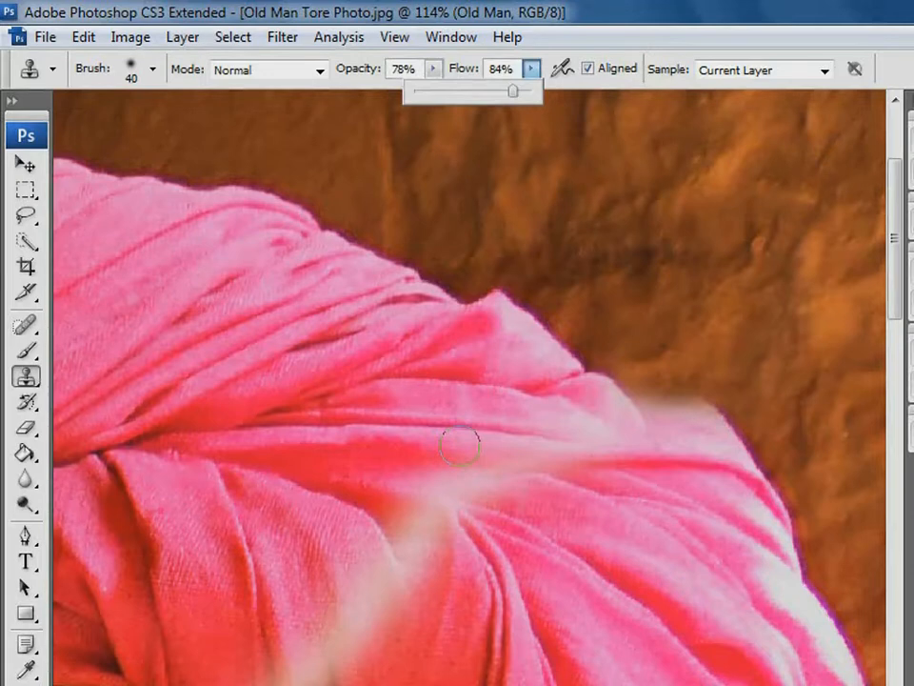
Clone turban fabric over the pale diagonal tear in the turban's lower front folds
{"action": "left_click", "coordinate": [356, 583]}
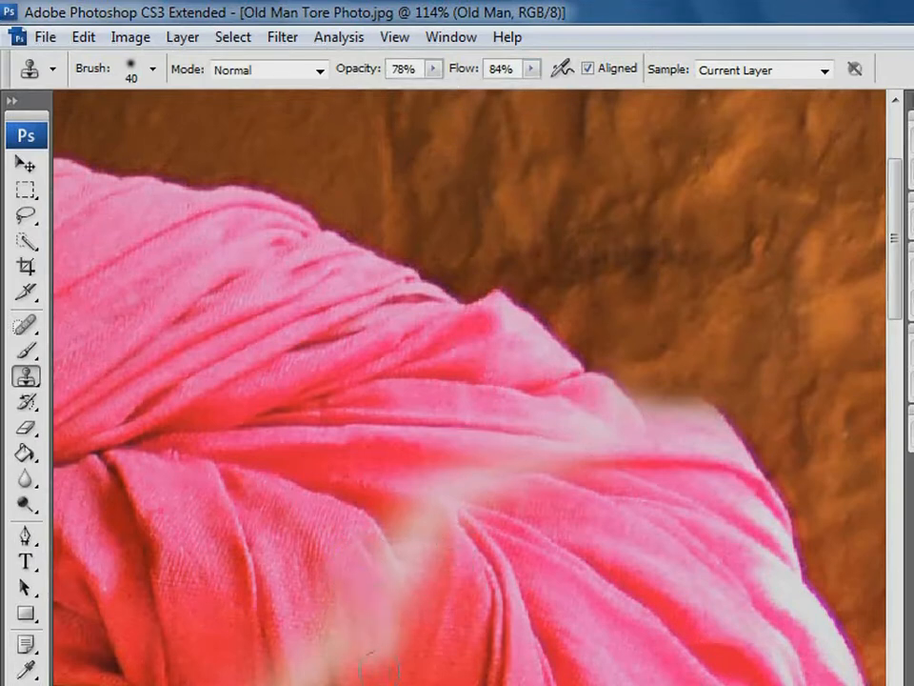
{"action": "mouse_move", "coordinate": [380, 672]}
{"action": "left_mouse_down"}
{"action": "mouse_move", "coordinate": [375, 637]}
{"action": "mouse_move", "coordinate": [355, 639]}
{"action": "mouse_move", "coordinate": [368, 650]}
{"action": "left_mouse_up"}
{"action": "left_click", "coordinate": [386, 651], "text": "alt"}
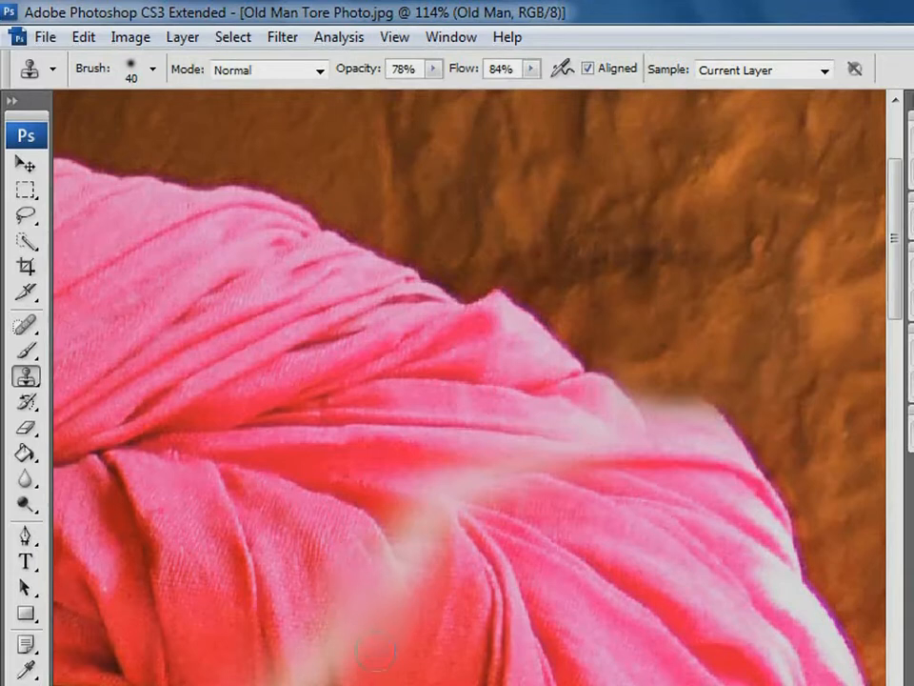
{"action": "left_click", "coordinate": [387, 504], "text": "alt"}
{"action": "mouse_move", "coordinate": [417, 536]}
{"action": "left_mouse_down"}
{"action": "mouse_move", "coordinate": [432, 545]}
{"action": "mouse_move", "coordinate": [416, 579]}
{"action": "mouse_move", "coordinate": [396, 566]}
{"action": "left_mouse_up"}
{"action": "left_click", "coordinate": [440, 512], "text": "alt"}
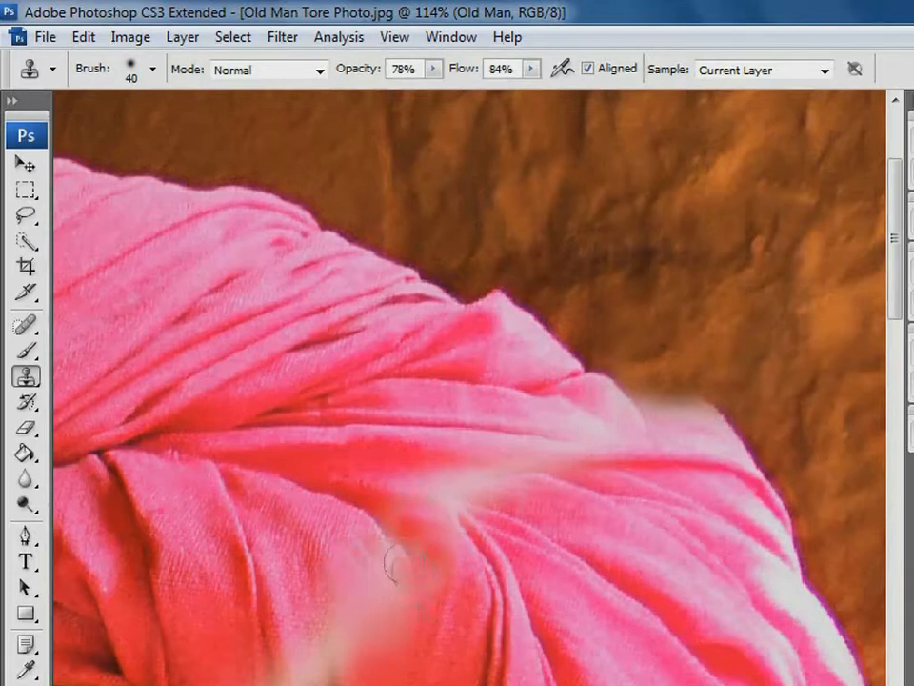
{"action": "left_click_drag", "start_coordinate": [330, 650], "coordinate": [305, 655]}
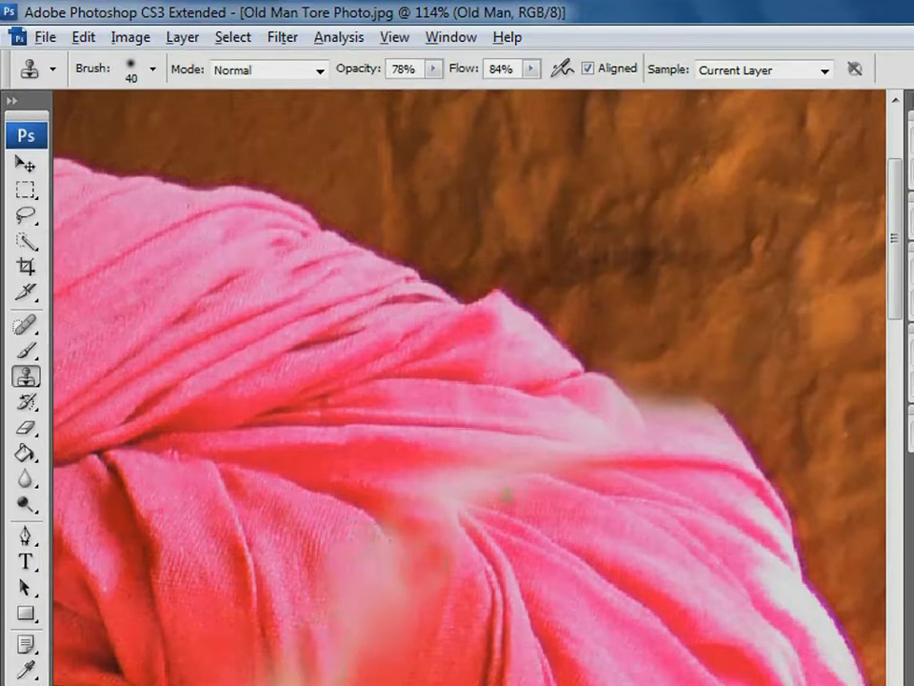
Clone matching pink fabric over the tear across the turban's upper folds, out to its right edge
{"action": "left_click_drag", "start_coordinate": [429, 478], "coordinate": [478, 480]}
{"action": "left_click", "coordinate": [435, 465], "text": "alt"}
{"action": "left_click_drag", "start_coordinate": [503, 485], "coordinate": [452, 484]}
{"action": "left_click", "coordinate": [692, 430], "text": "alt"}
{"action": "mouse_move", "coordinate": [668, 436]}
{"action": "left_mouse_down"}
{"action": "mouse_move", "coordinate": [686, 439]}
{"action": "mouse_move", "coordinate": [704, 425]}
{"action": "mouse_move", "coordinate": [697, 435]}
{"action": "left_mouse_up"}
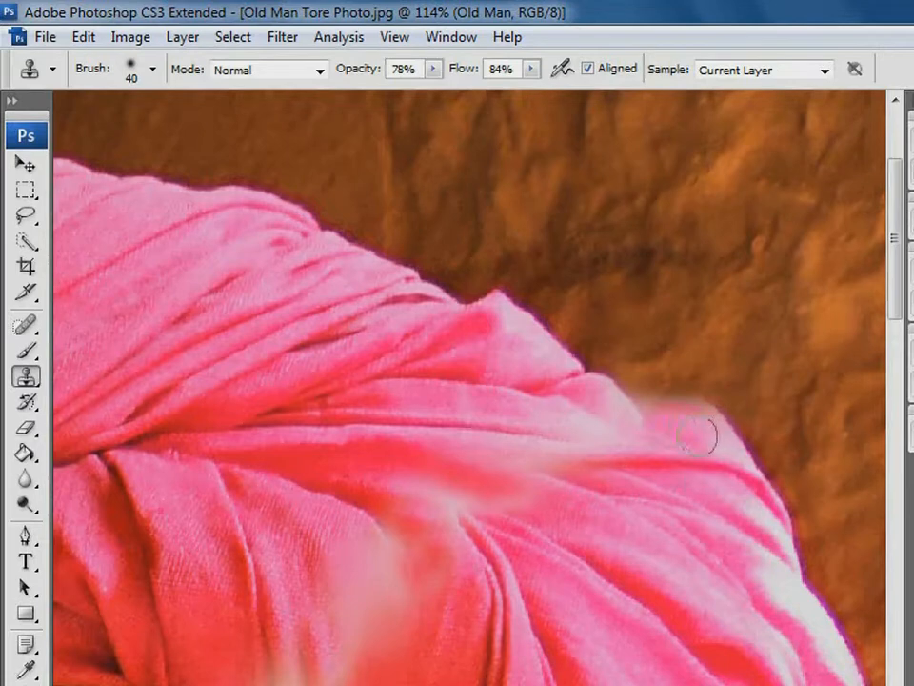
{"action": "left_click", "coordinate": [532, 402], "text": "alt"}
{"action": "mouse_move", "coordinate": [564, 422]}
{"action": "left_mouse_down"}
{"action": "mouse_move", "coordinate": [611, 424]}
{"action": "mouse_move", "coordinate": [627, 438]}
{"action": "mouse_move", "coordinate": [551, 428]}
{"action": "mouse_move", "coordinate": [630, 442]}
{"action": "mouse_move", "coordinate": [539, 452]}
{"action": "mouse_move", "coordinate": [526, 476]}
{"action": "mouse_move", "coordinate": [581, 510]}
{"action": "mouse_move", "coordinate": [372, 486]}
{"action": "mouse_move", "coordinate": [448, 514]}
{"action": "left_mouse_up"}
{"action": "left_click", "coordinate": [568, 438], "text": "alt"}
{"action": "left_click", "coordinate": [574, 443], "text": "alt"}
{"action": "left_click_drag", "start_coordinate": [641, 429], "coordinate": [611, 433]}
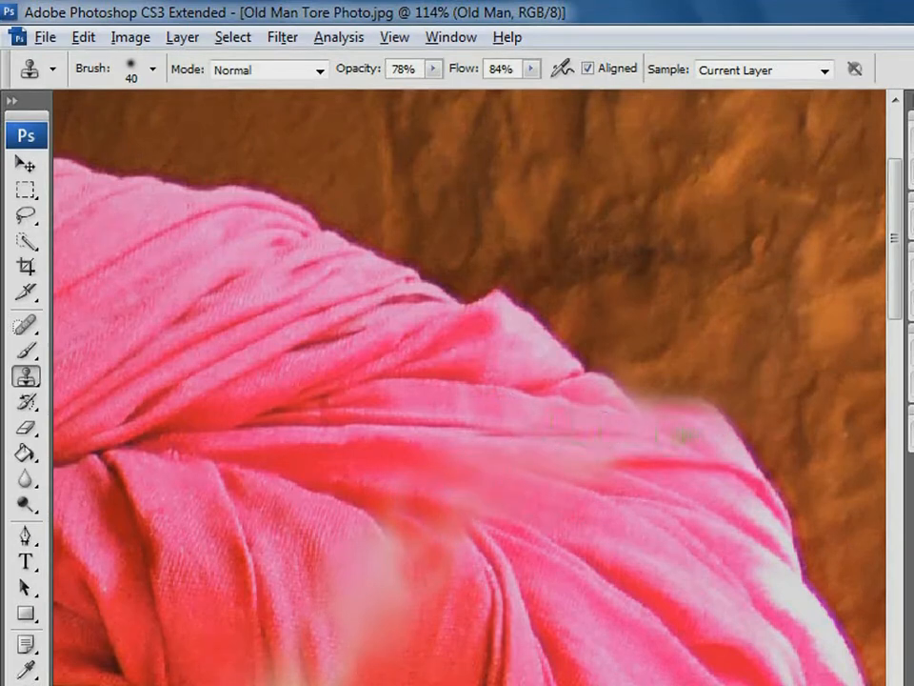
{"action": "mouse_move", "coordinate": [716, 438]}
{"action": "left_mouse_down"}
{"action": "mouse_move", "coordinate": [670, 445]}
{"action": "mouse_move", "coordinate": [642, 402]}
{"action": "left_mouse_up"}
Clone pink fabric over the remaining pale tear in the turban's lower front folds, down towards the forehead
{"action": "mouse_move", "coordinate": [350, 564]}
{"action": "left_mouse_down"}
{"action": "mouse_move", "coordinate": [383, 644]}
{"action": "mouse_move", "coordinate": [368, 577]}
{"action": "left_mouse_up"}
{"action": "left_click", "coordinate": [409, 671], "text": "alt"}
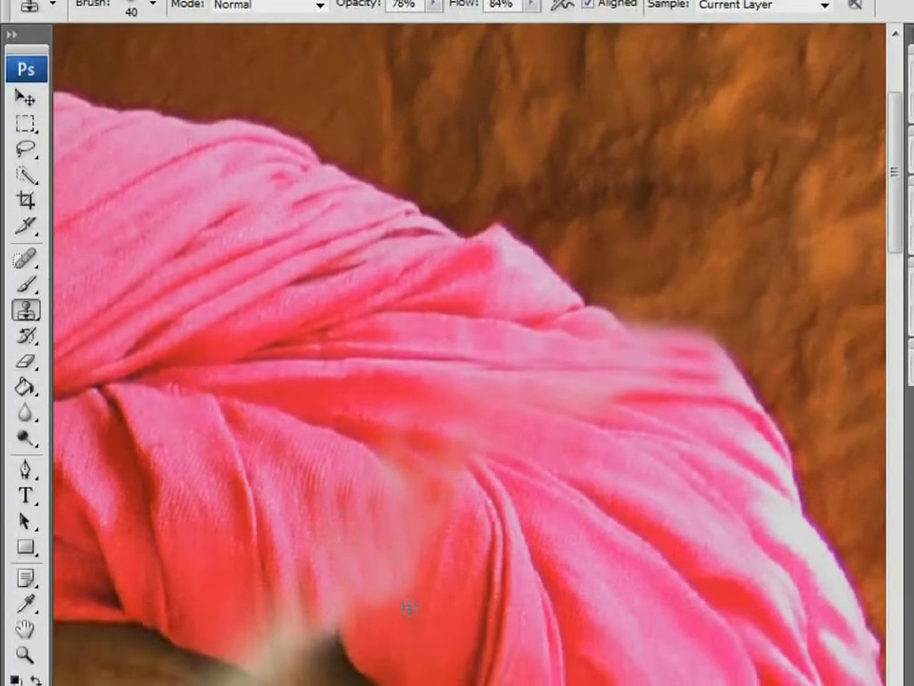
{"action": "mouse_move", "coordinate": [396, 659]}
{"action": "left_mouse_down"}
{"action": "mouse_move", "coordinate": [393, 670]}
{"action": "mouse_move", "coordinate": [392, 624]}
{"action": "left_mouse_up"}
{"action": "left_click", "coordinate": [343, 479], "text": "alt"}
{"action": "mouse_move", "coordinate": [403, 514]}
{"action": "left_mouse_down"}
{"action": "mouse_move", "coordinate": [385, 565]}
{"action": "mouse_move", "coordinate": [327, 593]}
{"action": "left_mouse_up"}
{"action": "left_click", "coordinate": [297, 677], "text": "alt"}
{"action": "left_click_drag", "start_coordinate": [295, 628], "coordinate": [323, 651]}
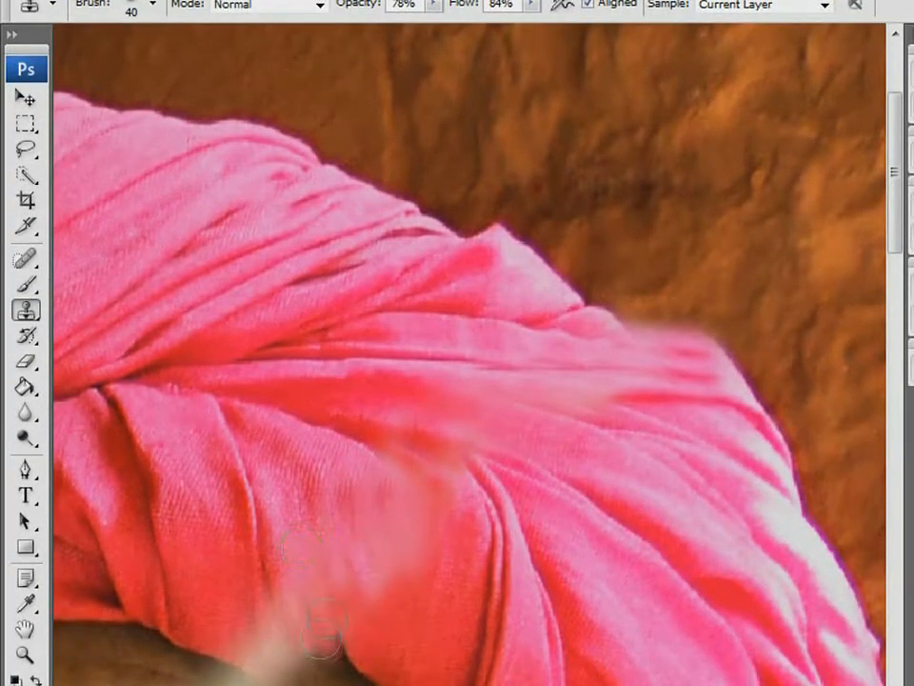
Start a Polygonal Lasso selection at the photo's left edge and trace it along the tear line to the man's cheek
{"action": "left_click", "coordinate": [507, 515], "text": "ctrl+alt"}
{"action": "left_click", "coordinate": [509, 514], "text": "alt"}
{"action": "left_click", "coordinate": [510, 512], "text": "alt"}
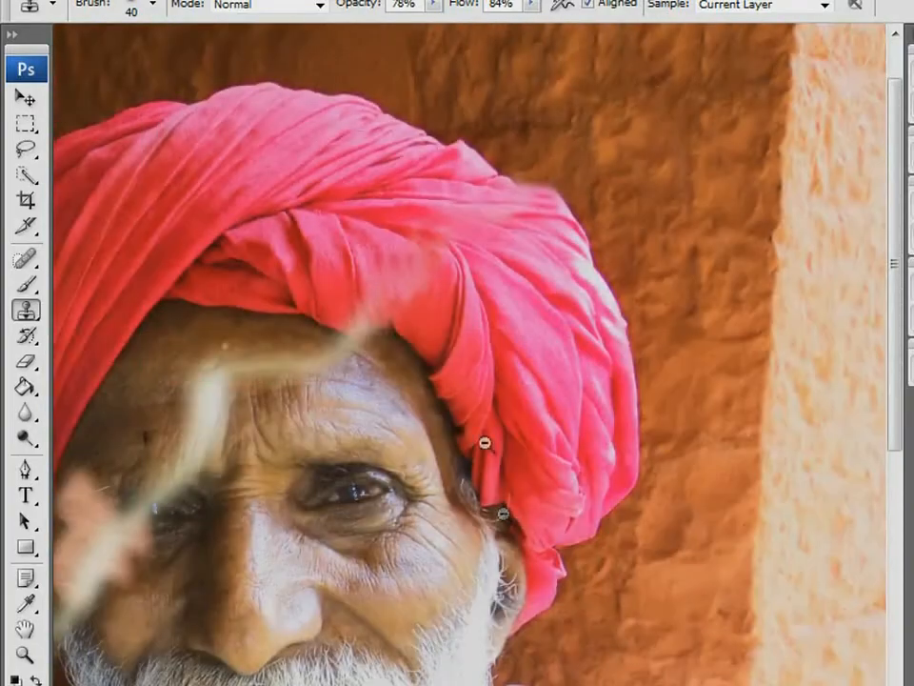
{"action": "left_click", "coordinate": [411, 257], "text": "alt"}
{"action": "left_click", "coordinate": [411, 263], "text": "alt"}
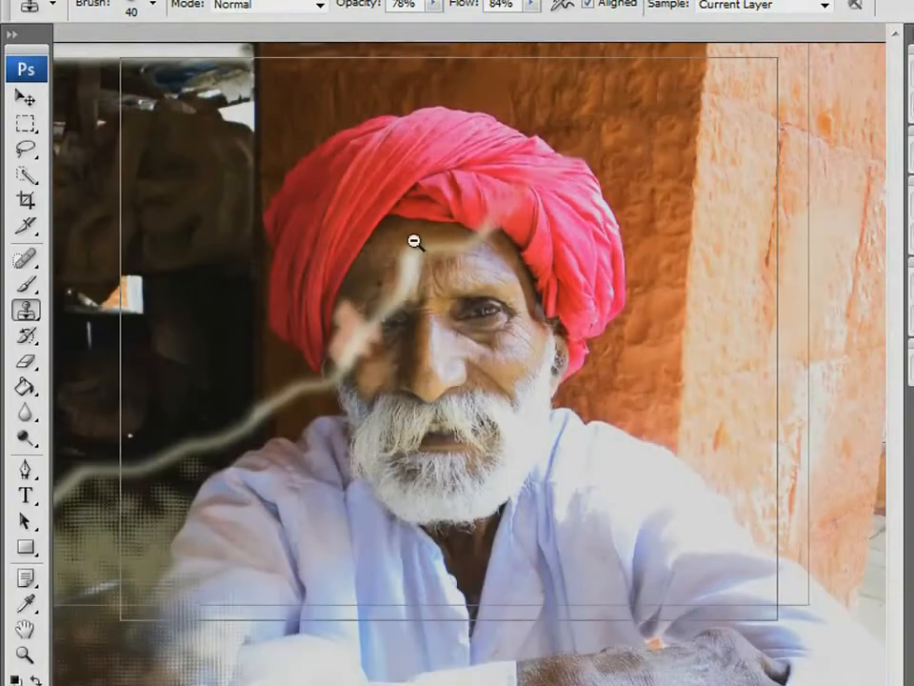
{"action": "left_click", "coordinate": [412, 241], "text": "alt"}
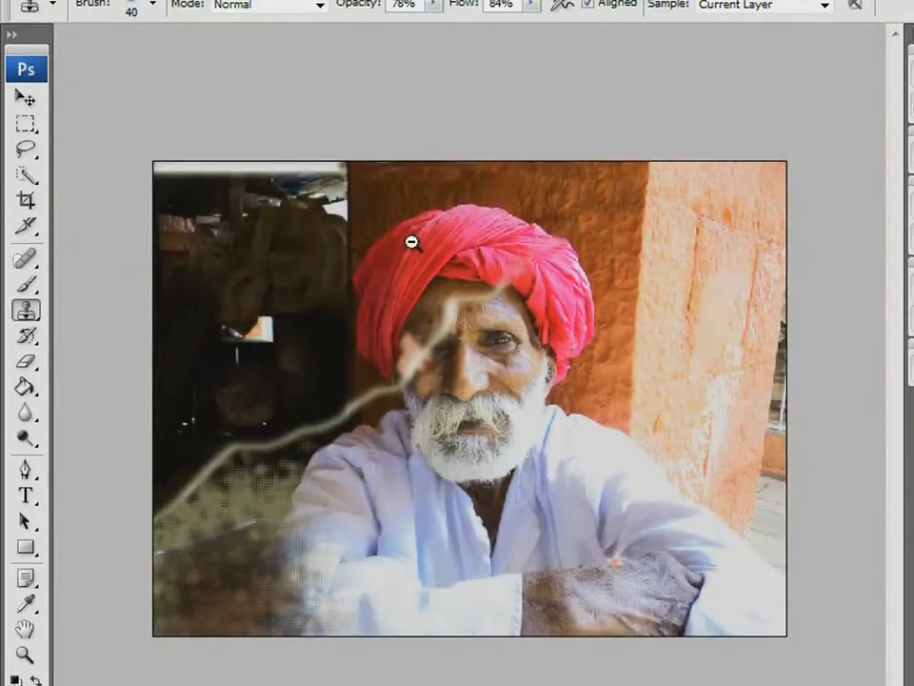
{"action": "left_click", "coordinate": [28, 151]}
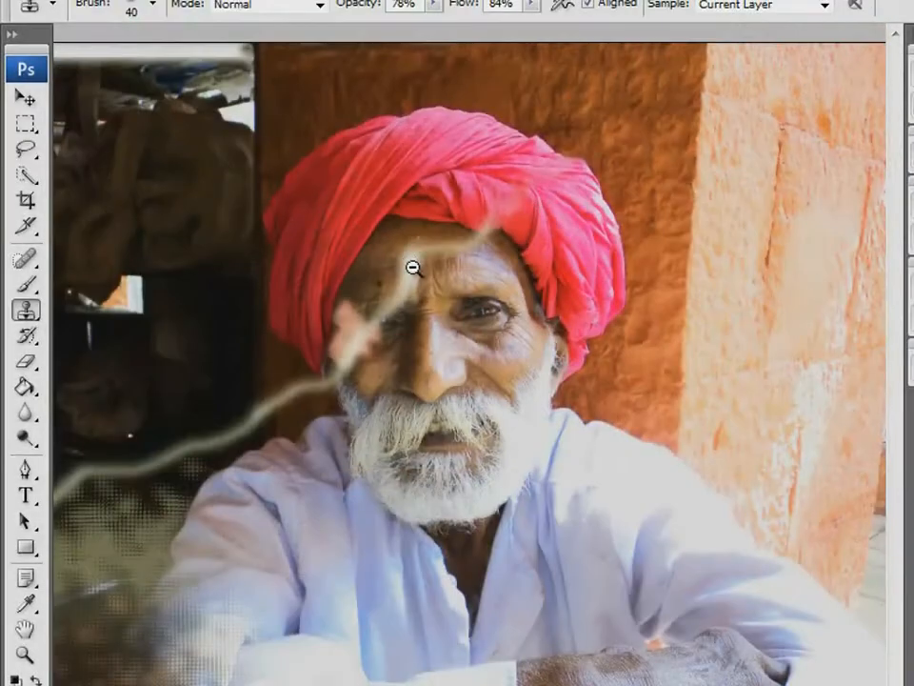
{"action": "left_click", "coordinate": [412, 242], "text": "alt"}
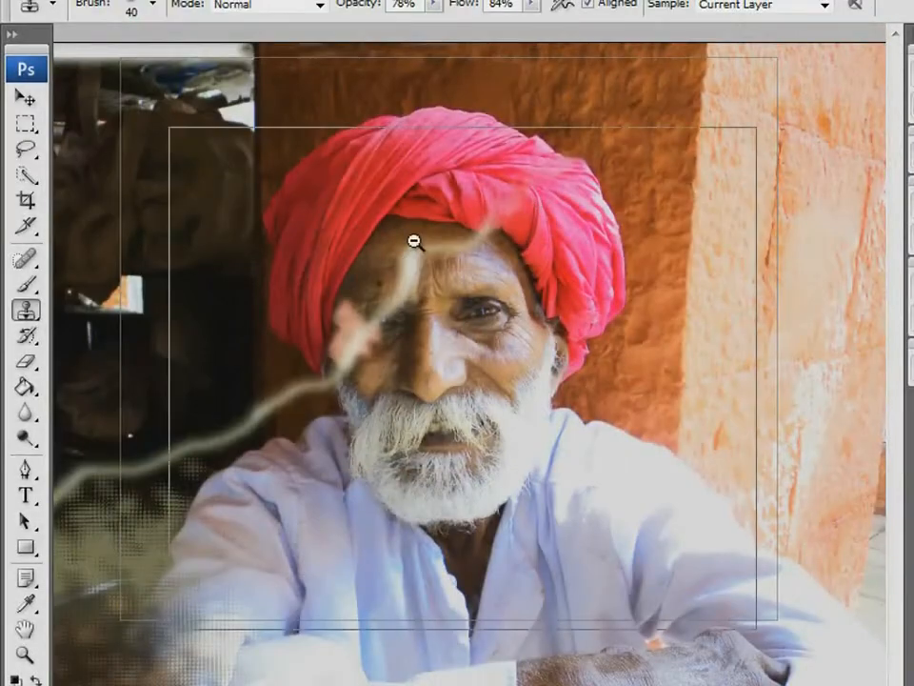
{"action": "key", "text": "l"}
{"action": "left_click", "coordinate": [143, 531]}
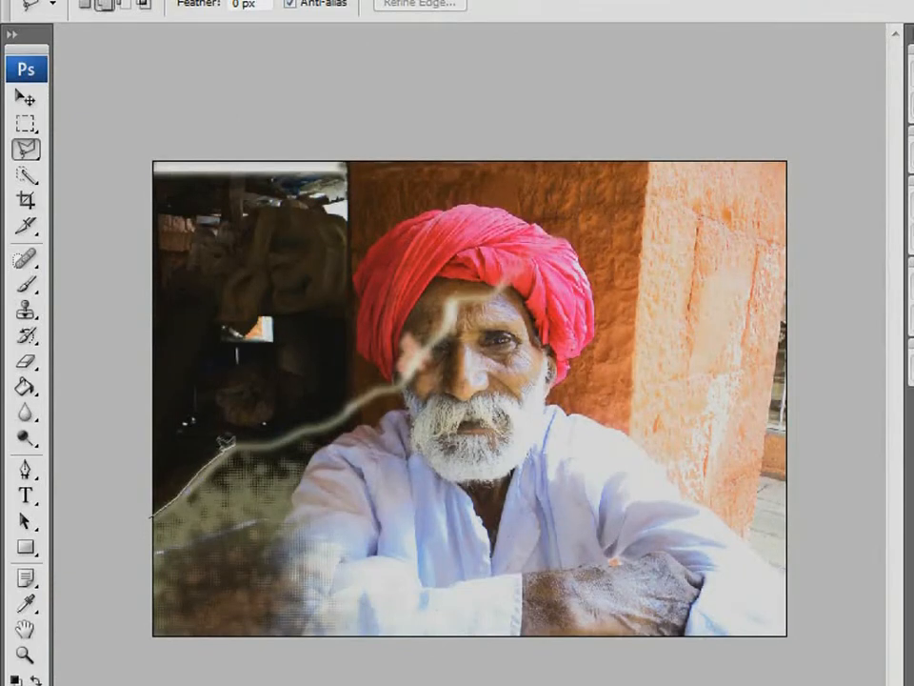
{"action": "left_click", "coordinate": [236, 441]}
{"action": "left_click", "coordinate": [304, 427]}
{"action": "left_click", "coordinate": [327, 422]}
{"action": "left_click", "coordinate": [352, 406]}
{"action": "left_click", "coordinate": [368, 394]}
{"action": "left_click", "coordinate": [391, 386]}
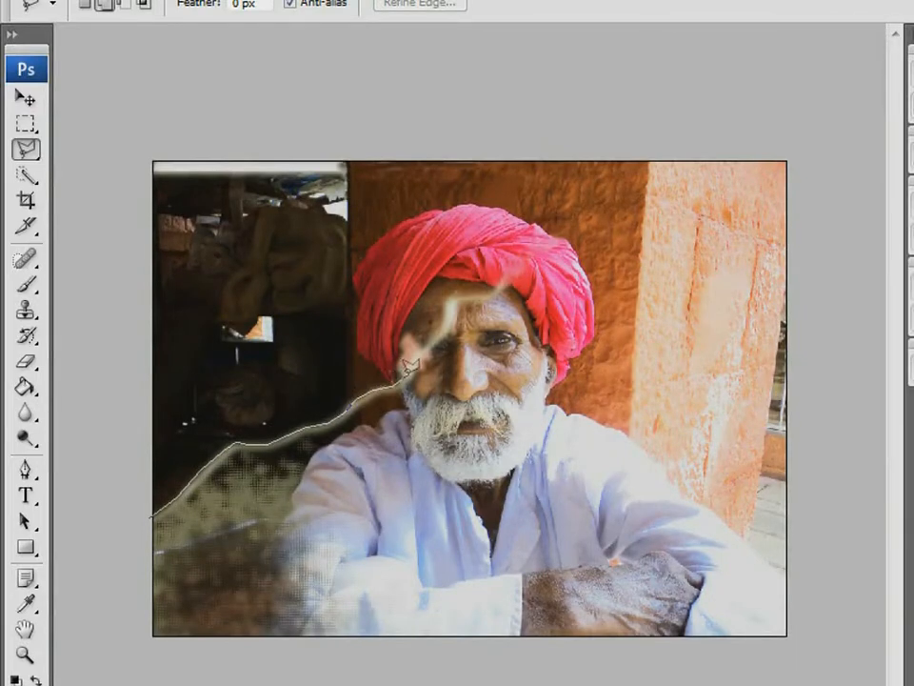
Continue the selection along the facial tear, through the turban and wall, and close it around the photo's upper-left part
{"action": "left_click", "coordinate": [408, 375]}
{"action": "left_click", "coordinate": [417, 359]}
{"action": "left_click", "coordinate": [441, 333]}
{"action": "left_click", "coordinate": [449, 300]}
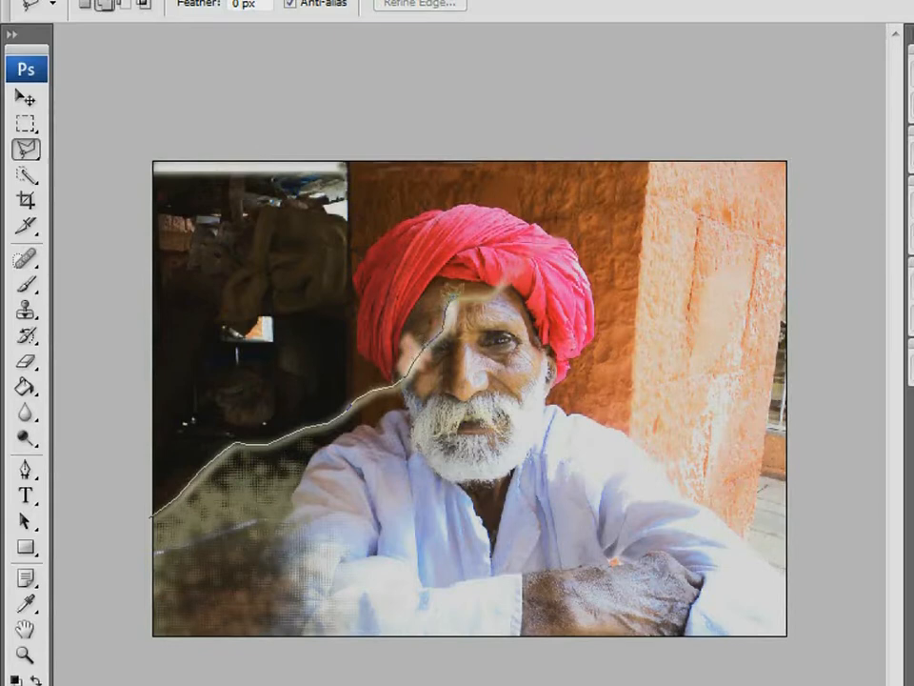
{"action": "left_click", "coordinate": [662, 99]}
{"action": "left_click", "coordinate": [113, 86]}
{"action": "left_click", "coordinate": [150, 515]}
Move the selected upper-left part slightly to close the gap along the tear, and deselect it
{"action": "left_click", "coordinate": [26, 98]}
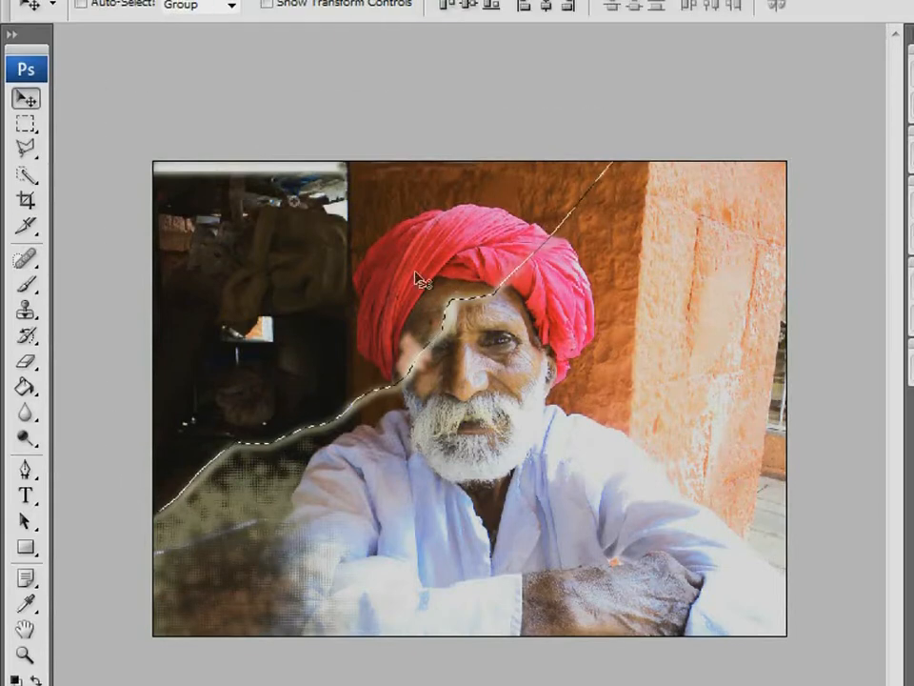
{"action": "left_click_drag", "start_coordinate": [286, 195], "coordinate": [677, 504]}
{"action": "mouse_move", "coordinate": [340, 282]}
{"action": "left_mouse_down"}
{"action": "mouse_move", "coordinate": [347, 295]}
{"action": "mouse_move", "coordinate": [339, 286]}
{"action": "mouse_move", "coordinate": [348, 289]}
{"action": "mouse_move", "coordinate": [353, 275]}
{"action": "left_mouse_up"}
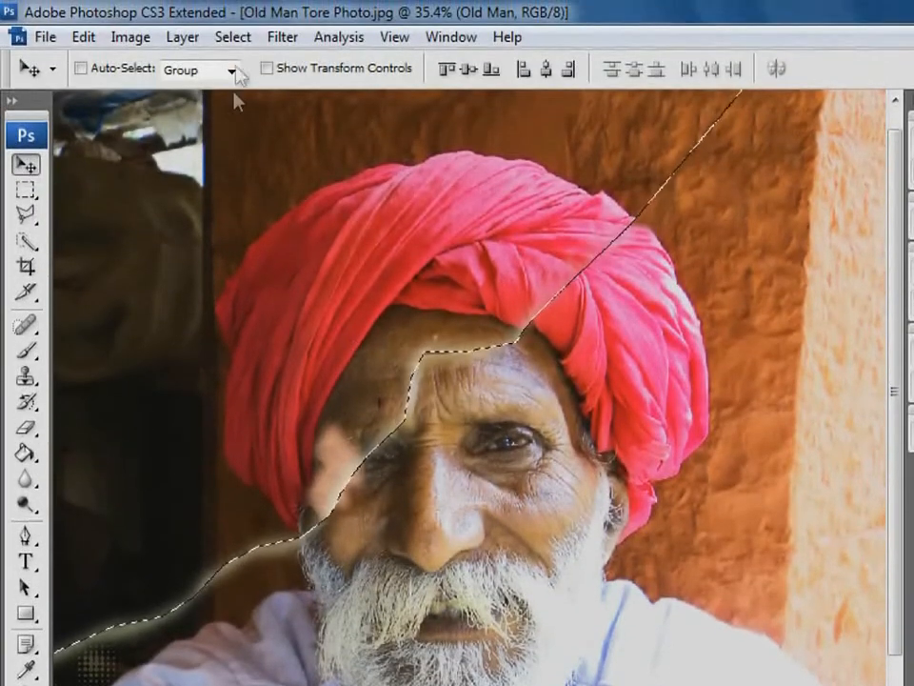
{"action": "left_click", "coordinate": [240, 37]}
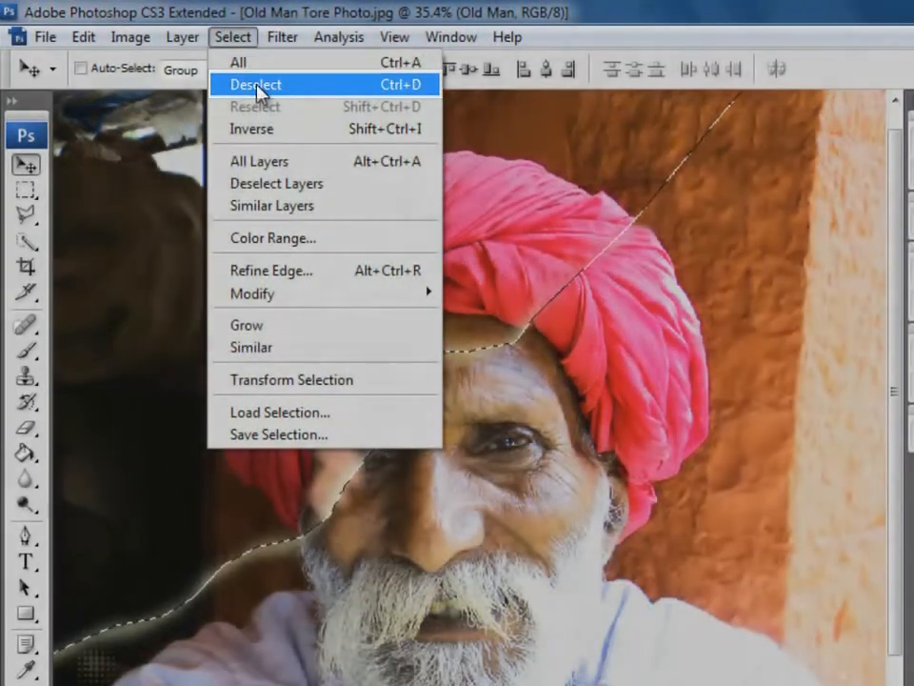
{"action": "left_click", "coordinate": [257, 86]}
Heal the diagonal seam across the turban, from its outer edge to the forehead, enlarging the Healing Brush to size 45
{"action": "left_click_drag", "start_coordinate": [337, 181], "coordinate": [811, 465]}
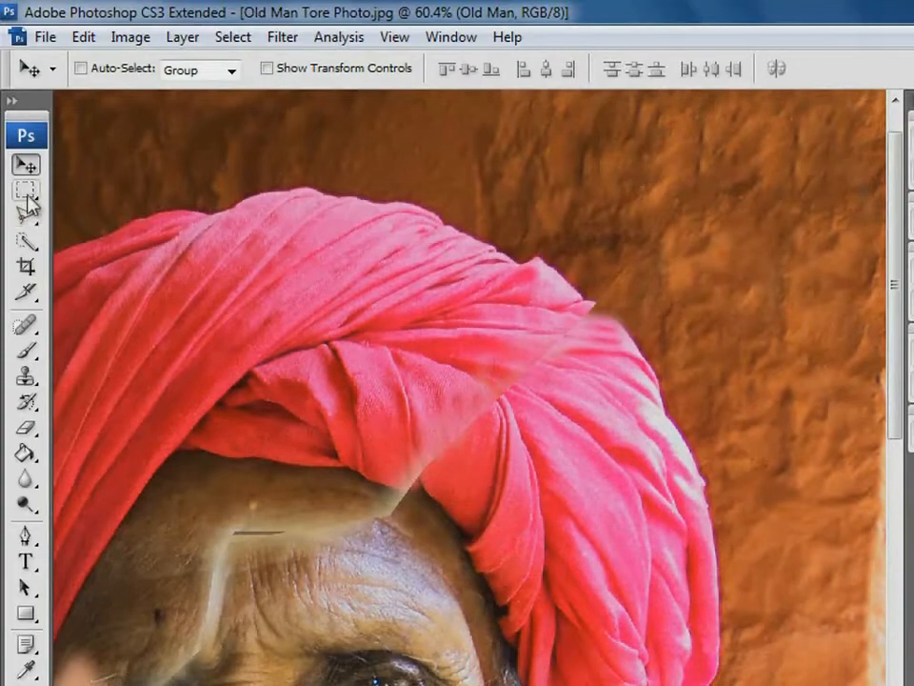
{"action": "left_click_drag", "start_coordinate": [25, 325], "coordinate": [25, 322]}
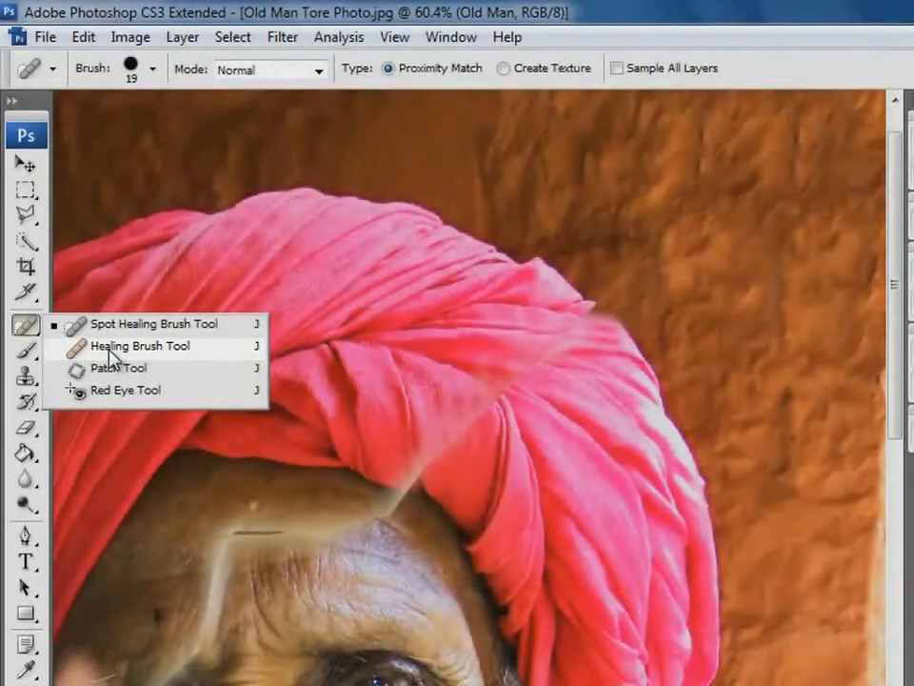
{"action": "left_click", "coordinate": [109, 349]}
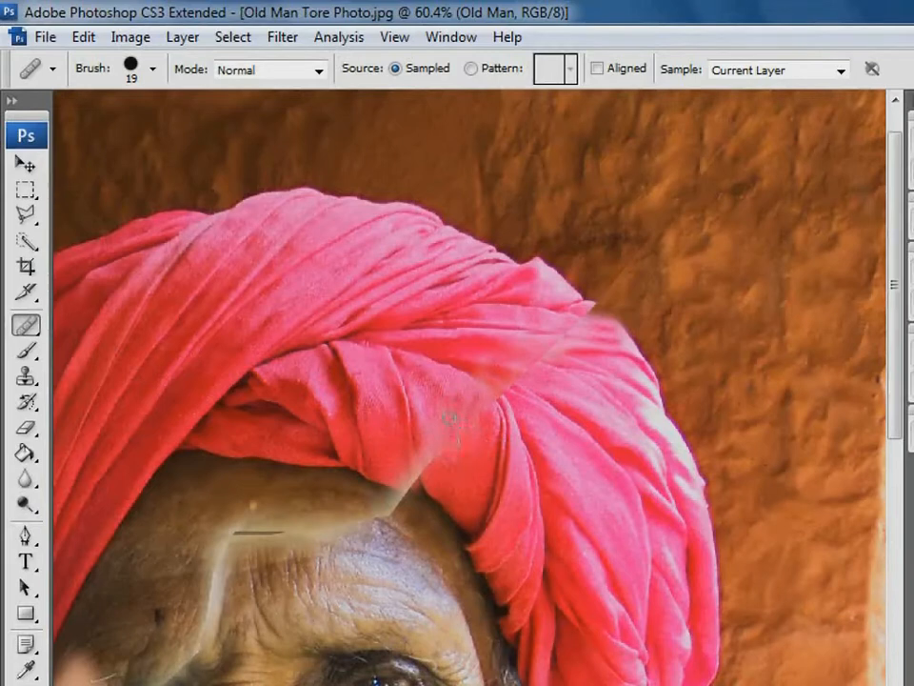
{"action": "left_click_drag", "start_coordinate": [454, 422], "coordinate": [436, 440]}
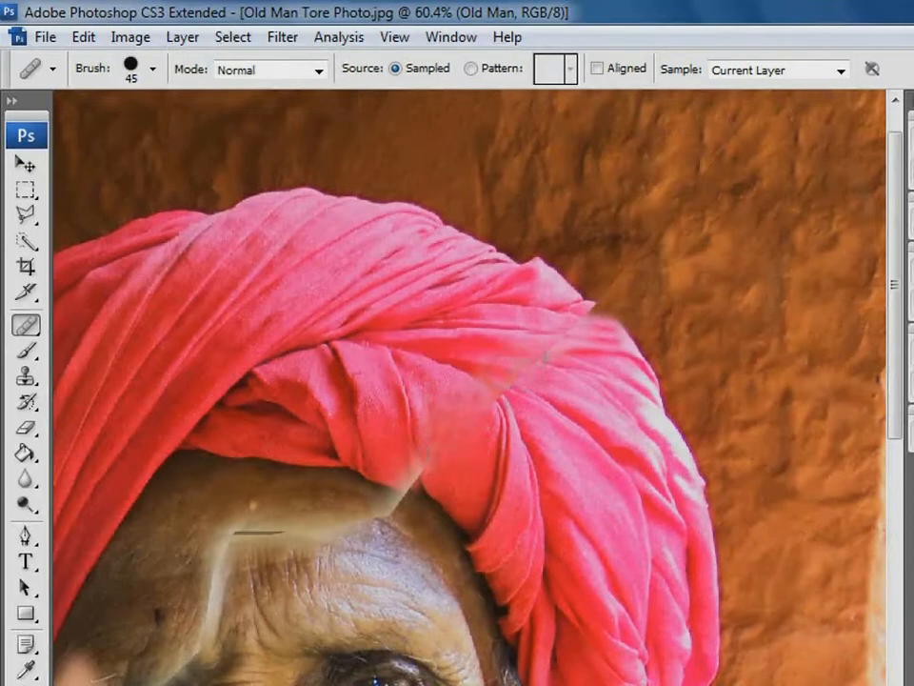
{"action": "left_click", "coordinate": [533, 378]}
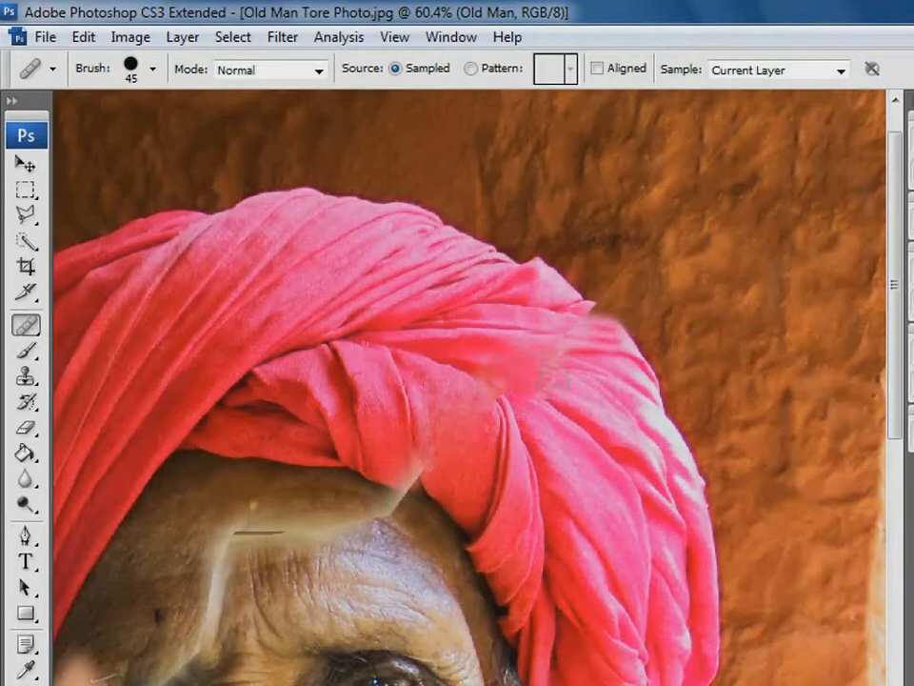
{"action": "left_click", "coordinate": [549, 346]}
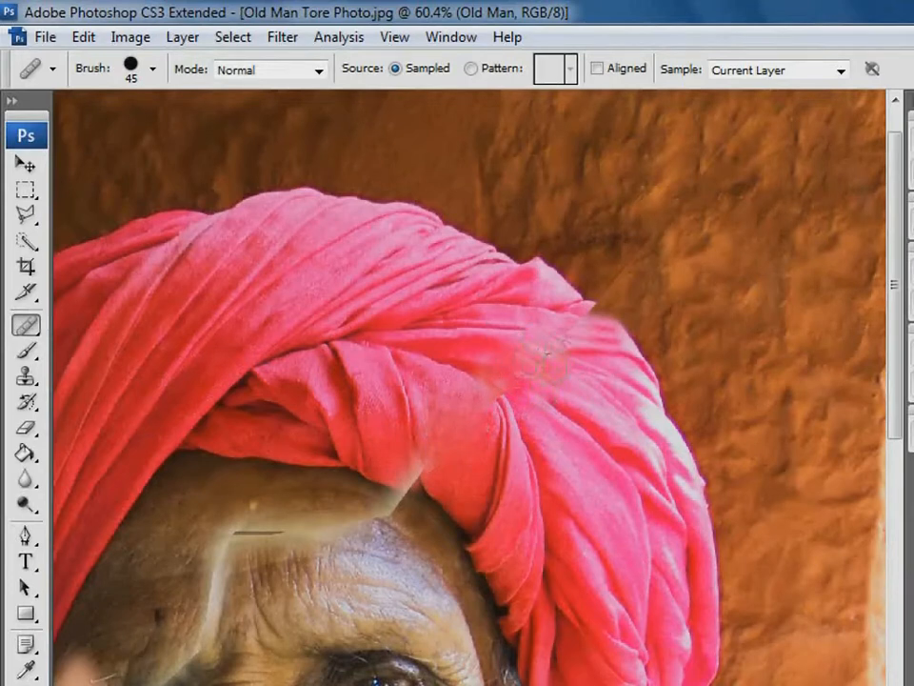
{"action": "left_click", "coordinate": [585, 312]}
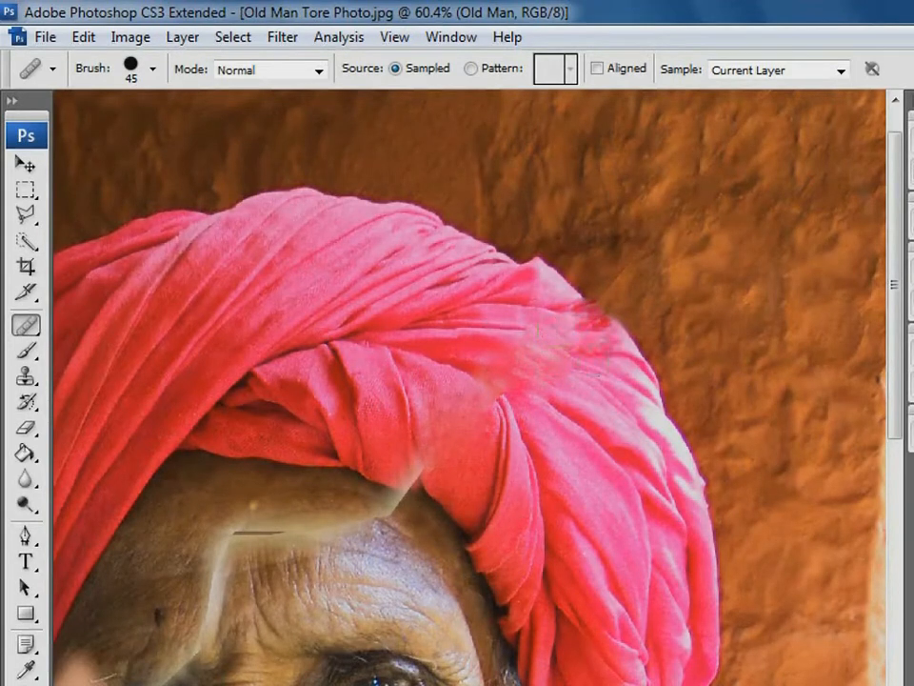
{"action": "left_click", "coordinate": [423, 450], "text": "alt"}
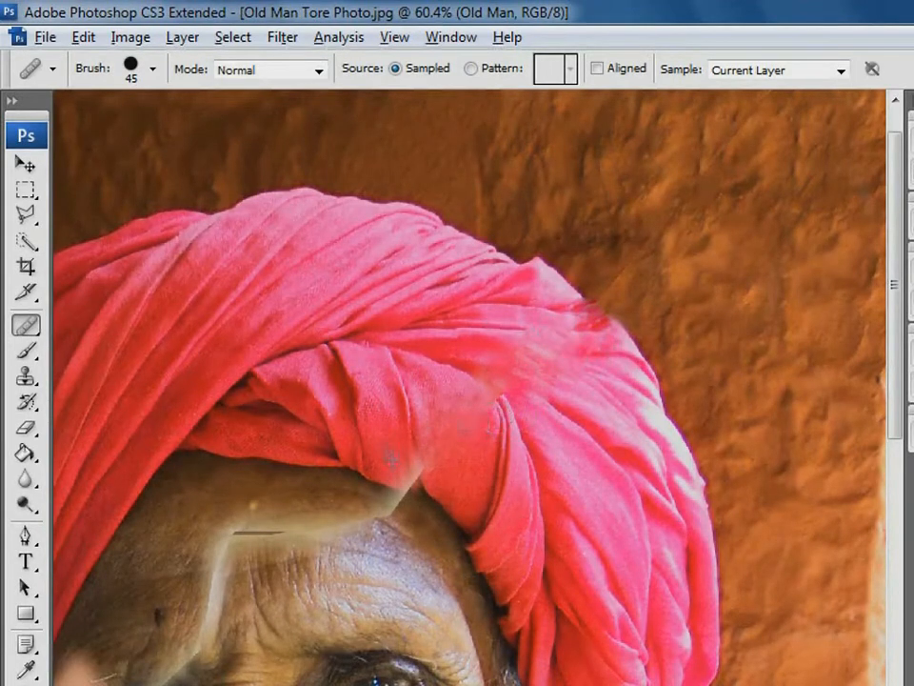
{"action": "left_click", "coordinate": [391, 458], "text": "alt"}
{"action": "mouse_move", "coordinate": [412, 494]}
{"action": "left_mouse_down"}
{"action": "mouse_move", "coordinate": [410, 477]}
{"action": "mouse_move", "coordinate": [451, 442]}
{"action": "left_mouse_up"}
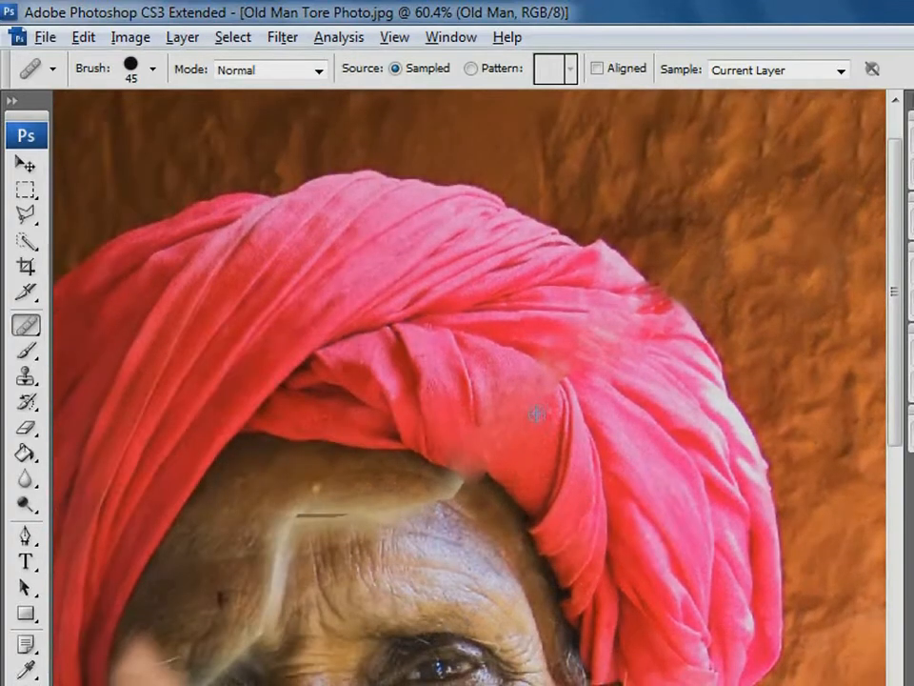
Clone fabric over the blotchy seam in the turban's folds and clean up its outer edge against the wall
{"action": "left_click", "coordinate": [25, 376]}
{"action": "left_click", "coordinate": [531, 355], "text": "alt"}
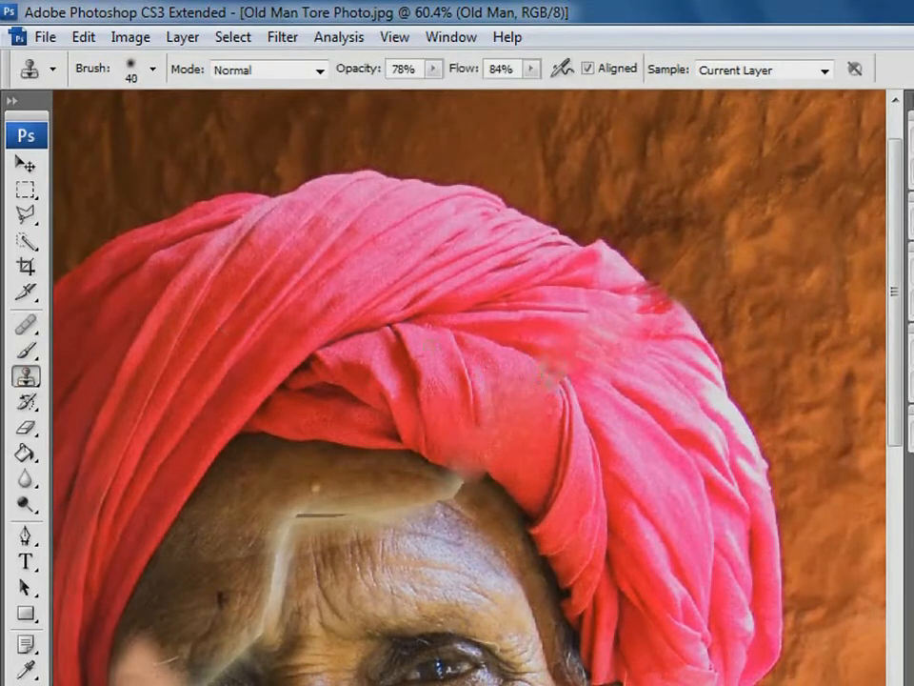
{"action": "left_click_drag", "start_coordinate": [553, 373], "coordinate": [529, 357]}
{"action": "mouse_move", "coordinate": [611, 330]}
{"action": "left_mouse_down"}
{"action": "mouse_move", "coordinate": [611, 344]}
{"action": "mouse_move", "coordinate": [569, 363]}
{"action": "left_mouse_up"}
{"action": "left_click", "coordinate": [695, 329], "text": "alt"}
{"action": "mouse_move", "coordinate": [658, 297]}
{"action": "left_mouse_down"}
{"action": "mouse_move", "coordinate": [645, 312]}
{"action": "mouse_move", "coordinate": [692, 320]}
{"action": "left_mouse_up"}
{"action": "left_click", "coordinate": [701, 277], "text": "alt"}
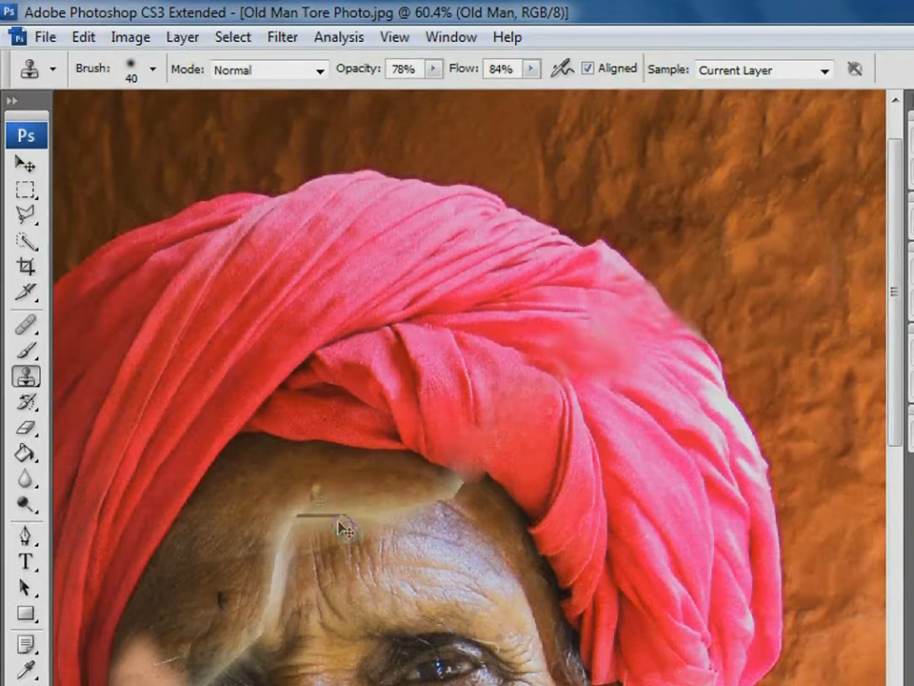
Clone forehead skin over the vertical pale tear between brow and upper forehead with a size 60 Clone Stamp brush
{"action": "left_click_drag", "start_coordinate": [180, 351], "coordinate": [629, 609]}
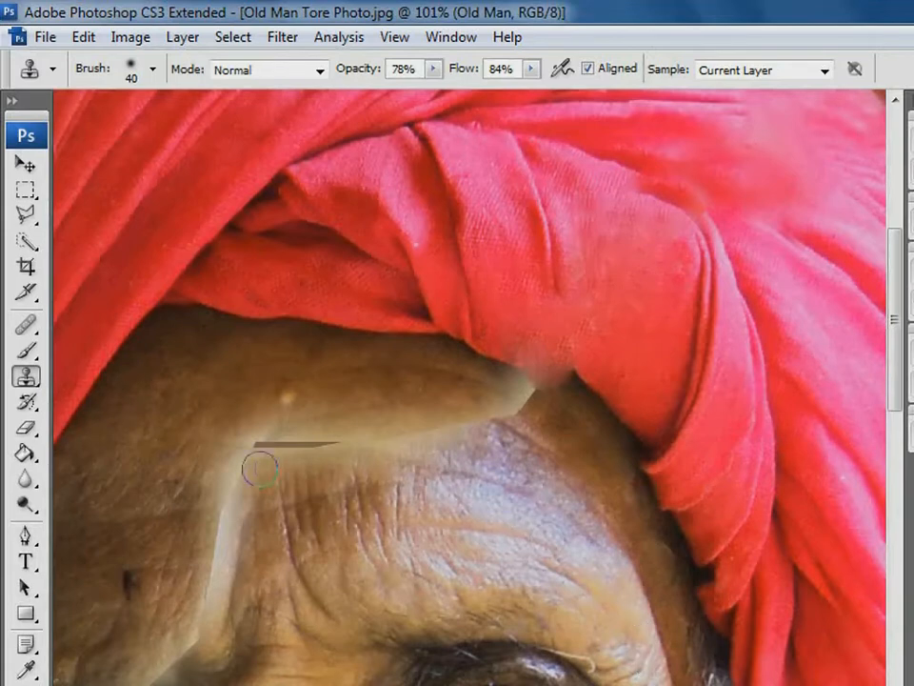
{"action": "key", "text": "bracketright"}
{"action": "key", "text": "bracketright"}
{"action": "left_click", "coordinate": [202, 535], "text": "alt"}
{"action": "mouse_move", "coordinate": [227, 543]}
{"action": "left_mouse_down"}
{"action": "mouse_move", "coordinate": [205, 549]}
{"action": "mouse_move", "coordinate": [220, 546]}
{"action": "mouse_move", "coordinate": [210, 539]}
{"action": "mouse_move", "coordinate": [221, 497]}
{"action": "mouse_move", "coordinate": [237, 536]}
{"action": "left_mouse_up"}
{"action": "left_click", "coordinate": [170, 462], "text": "alt"}
{"action": "left_click", "coordinate": [224, 489]}
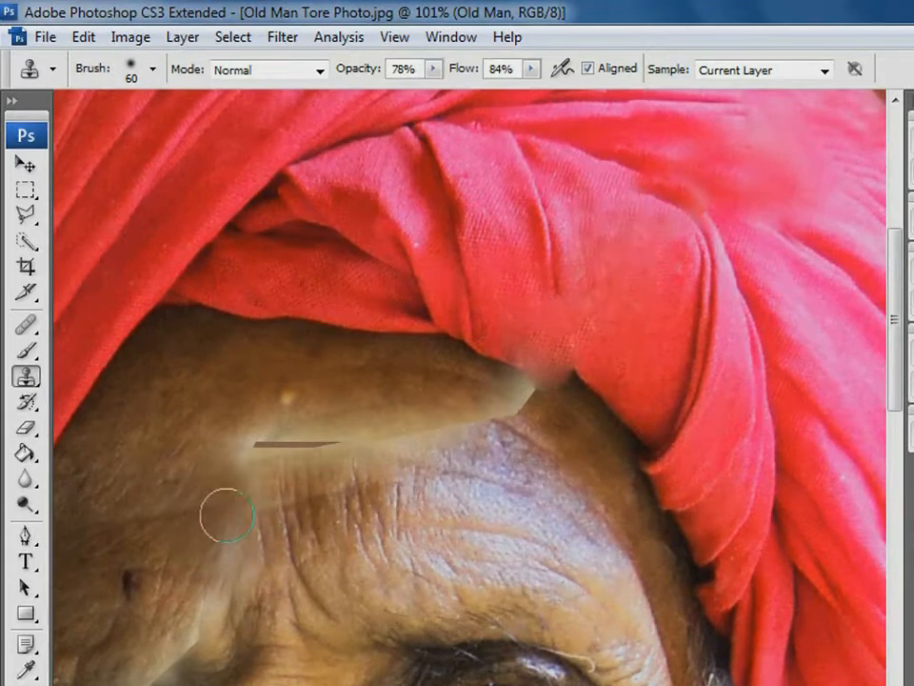
{"action": "mouse_move", "coordinate": [228, 516]}
{"action": "left_mouse_down"}
{"action": "mouse_move", "coordinate": [253, 514]}
{"action": "mouse_move", "coordinate": [245, 516]}
{"action": "left_mouse_up"}
{"action": "left_click", "coordinate": [172, 576], "text": "alt"}
{"action": "mouse_move", "coordinate": [234, 567]}
{"action": "left_mouse_down"}
{"action": "mouse_move", "coordinate": [214, 553]}
{"action": "mouse_move", "coordinate": [246, 537]}
{"action": "left_mouse_up"}
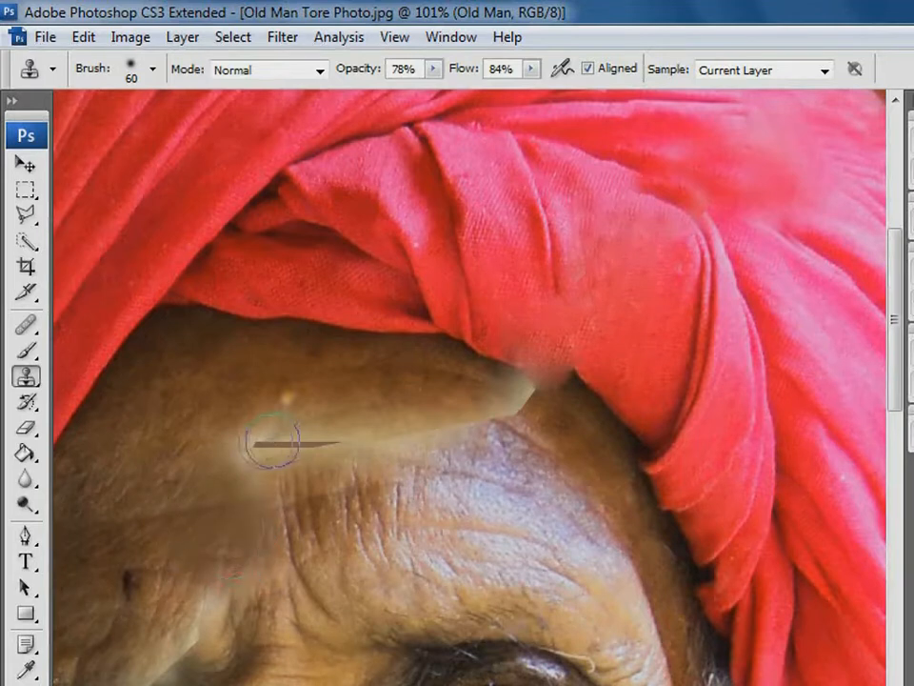
Clone skin over the horizontal pale tear across the upper forehead, including the dark sliver and the light spot
{"action": "left_click", "coordinate": [218, 422], "text": "alt"}
{"action": "mouse_move", "coordinate": [245, 444]}
{"action": "left_mouse_down"}
{"action": "mouse_move", "coordinate": [273, 463]}
{"action": "mouse_move", "coordinate": [290, 446]}
{"action": "mouse_move", "coordinate": [280, 453]}
{"action": "mouse_move", "coordinate": [260, 432]}
{"action": "mouse_move", "coordinate": [299, 467]}
{"action": "mouse_move", "coordinate": [302, 450]}
{"action": "mouse_move", "coordinate": [234, 467]}
{"action": "left_mouse_up"}
{"action": "left_click", "coordinate": [211, 404], "text": "alt"}
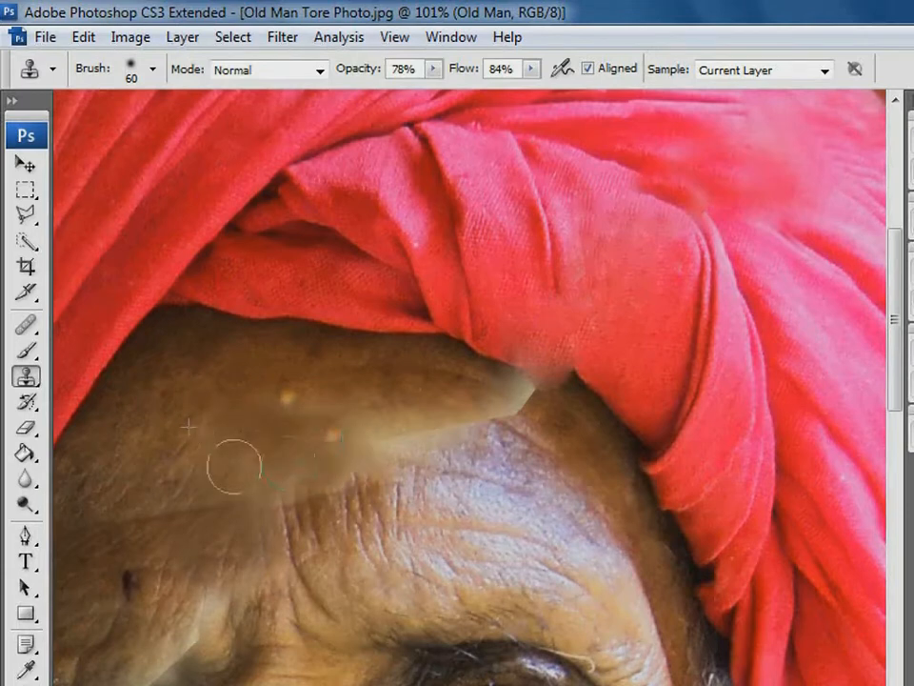
{"action": "left_click", "coordinate": [231, 416], "text": "alt"}
{"action": "mouse_move", "coordinate": [285, 403]}
{"action": "left_mouse_down"}
{"action": "mouse_move", "coordinate": [318, 435]}
{"action": "mouse_move", "coordinate": [419, 440]}
{"action": "left_mouse_up"}
{"action": "left_click", "coordinate": [400, 441], "text": "alt"}
{"action": "left_click", "coordinate": [514, 478], "text": "alt"}
{"action": "mouse_move", "coordinate": [444, 438]}
{"action": "left_mouse_down"}
{"action": "mouse_move", "coordinate": [379, 472]}
{"action": "mouse_move", "coordinate": [417, 475]}
{"action": "left_mouse_up"}
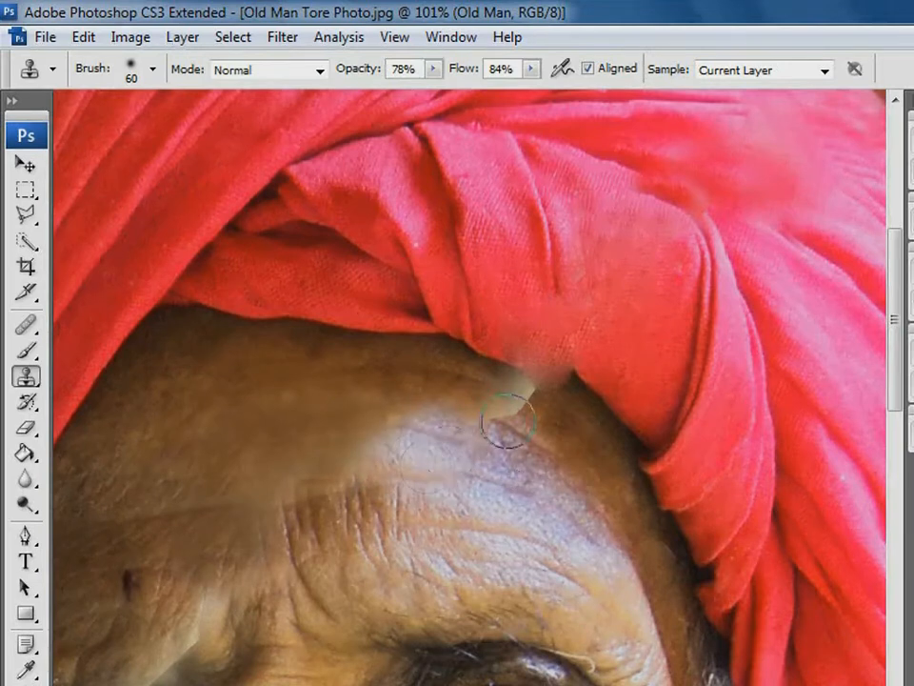
Set the Clone Stamp opacity to 46% and clone skin over the pale tear tip beneath the turban's edge
{"action": "left_click", "coordinate": [434, 70]}
{"action": "left_click", "coordinate": [520, 472], "text": "alt"}
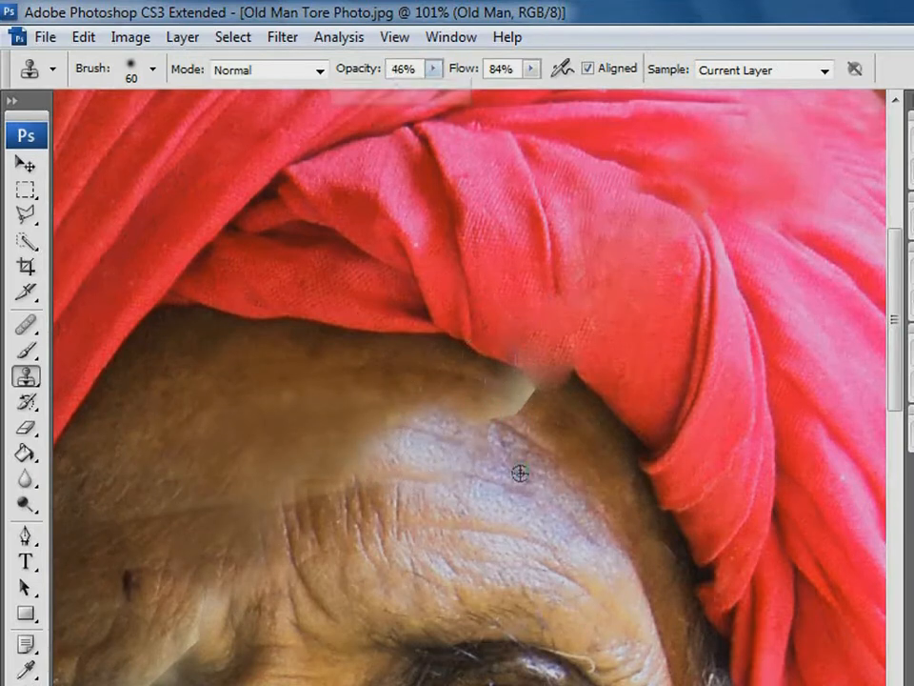
{"action": "mouse_move", "coordinate": [494, 412]}
{"action": "left_mouse_down"}
{"action": "mouse_move", "coordinate": [531, 399]}
{"action": "mouse_move", "coordinate": [443, 409]}
{"action": "mouse_move", "coordinate": [497, 421]}
{"action": "left_mouse_up"}
{"action": "left_click", "coordinate": [518, 416]}
{"action": "left_click", "coordinate": [533, 408]}
{"action": "left_click", "coordinate": [511, 402]}
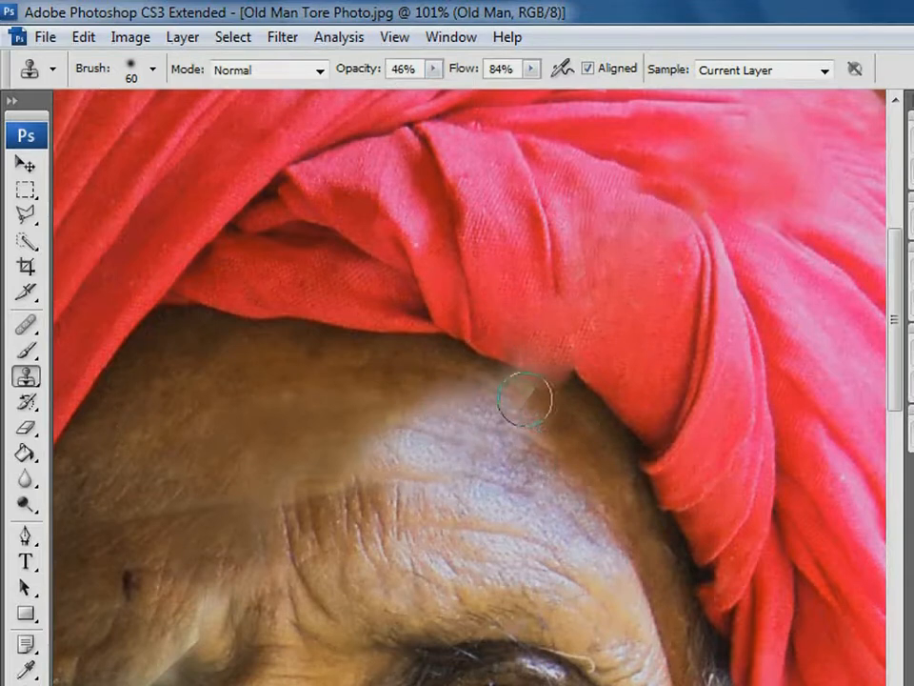
{"action": "left_click", "coordinate": [473, 431]}
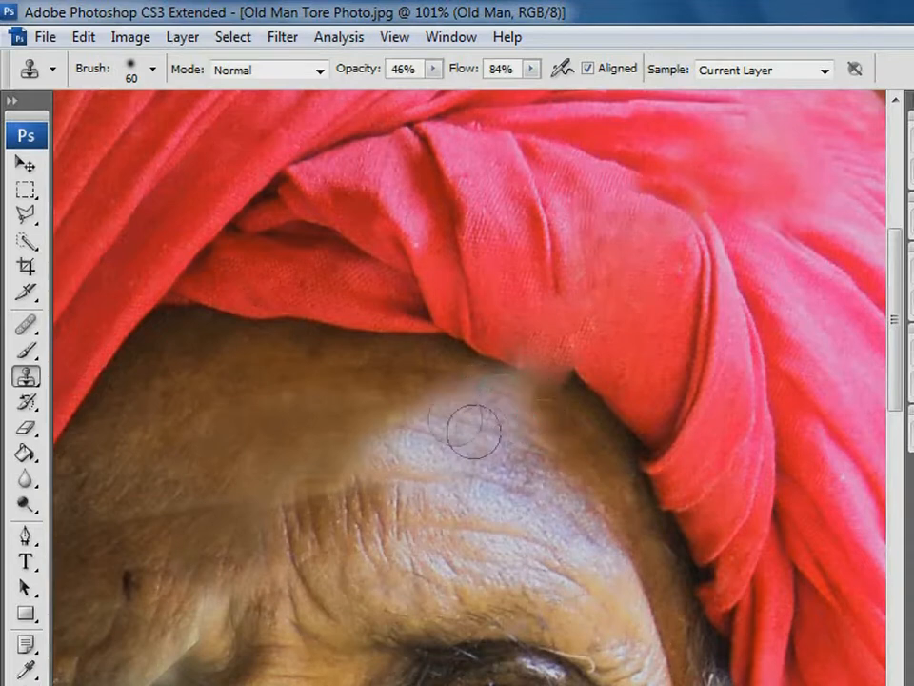
Blend the bright forehead patch below the turban's edge into the surrounding brown skin with cloned skin tones
{"action": "left_click", "coordinate": [395, 407], "text": "alt"}
{"action": "mouse_move", "coordinate": [397, 416]}
{"action": "left_mouse_down"}
{"action": "mouse_move", "coordinate": [430, 420]}
{"action": "mouse_move", "coordinate": [425, 412]}
{"action": "left_mouse_up"}
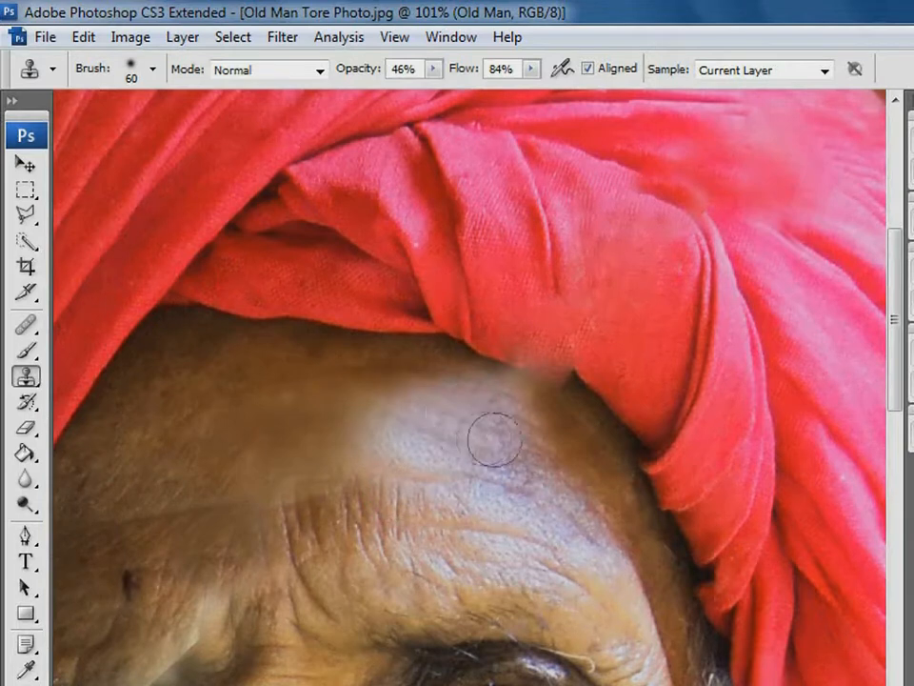
{"action": "left_click", "coordinate": [576, 441], "text": "alt"}
{"action": "mouse_move", "coordinate": [527, 429]}
{"action": "left_mouse_down"}
{"action": "mouse_move", "coordinate": [470, 406]}
{"action": "mouse_move", "coordinate": [523, 428]}
{"action": "mouse_move", "coordinate": [498, 418]}
{"action": "mouse_move", "coordinate": [543, 418]}
{"action": "mouse_move", "coordinate": [473, 428]}
{"action": "mouse_move", "coordinate": [510, 411]}
{"action": "left_mouse_up"}
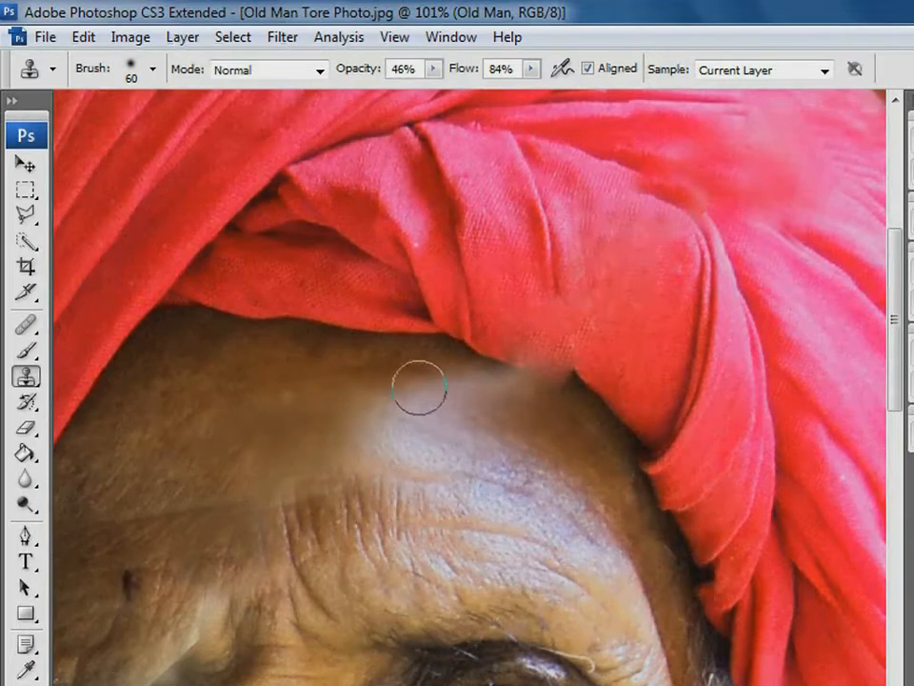
{"action": "left_click", "coordinate": [568, 423], "text": "alt"}
{"action": "mouse_move", "coordinate": [480, 399]}
{"action": "left_mouse_down"}
{"action": "mouse_move", "coordinate": [523, 414]}
{"action": "mouse_move", "coordinate": [523, 388]}
{"action": "mouse_move", "coordinate": [478, 410]}
{"action": "left_mouse_up"}
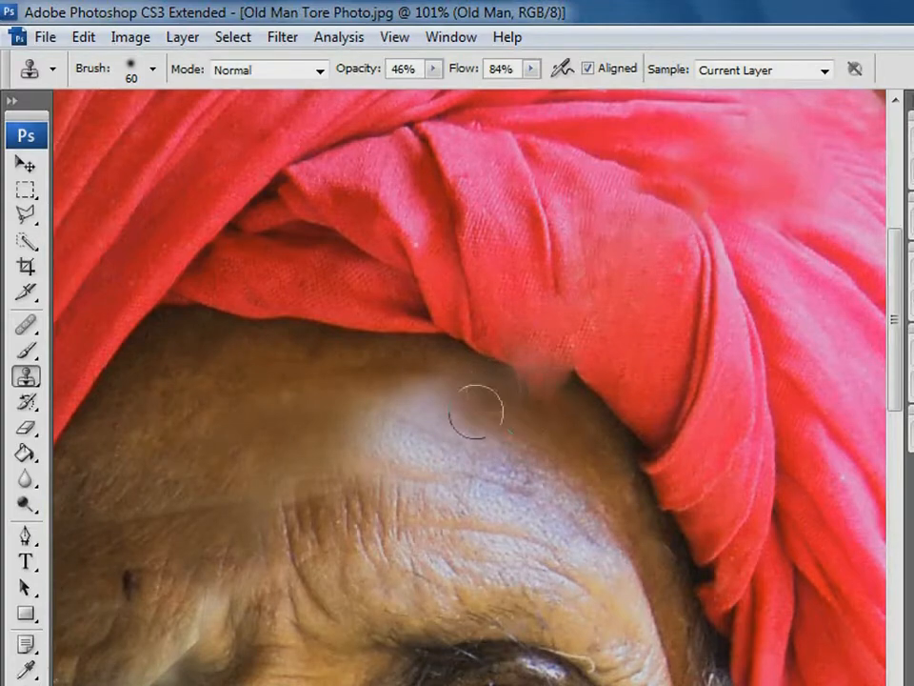
Clone brown forehead skin over the uneven forehead tones and the pale tear streak above the damaged eye's inner brow
{"action": "key", "text": "ctrl+alt+0"}
{"action": "mouse_move", "coordinate": [439, 453]}
{"action": "left_mouse_down"}
{"action": "mouse_move", "coordinate": [468, 343]}
{"action": "mouse_move", "coordinate": [497, 318]}
{"action": "mouse_move", "coordinate": [518, 330]}
{"action": "mouse_move", "coordinate": [463, 345]}
{"action": "left_mouse_up"}
{"action": "left_click", "coordinate": [366, 300], "text": "alt"}
{"action": "left_click_drag", "start_coordinate": [491, 436], "coordinate": [574, 344]}
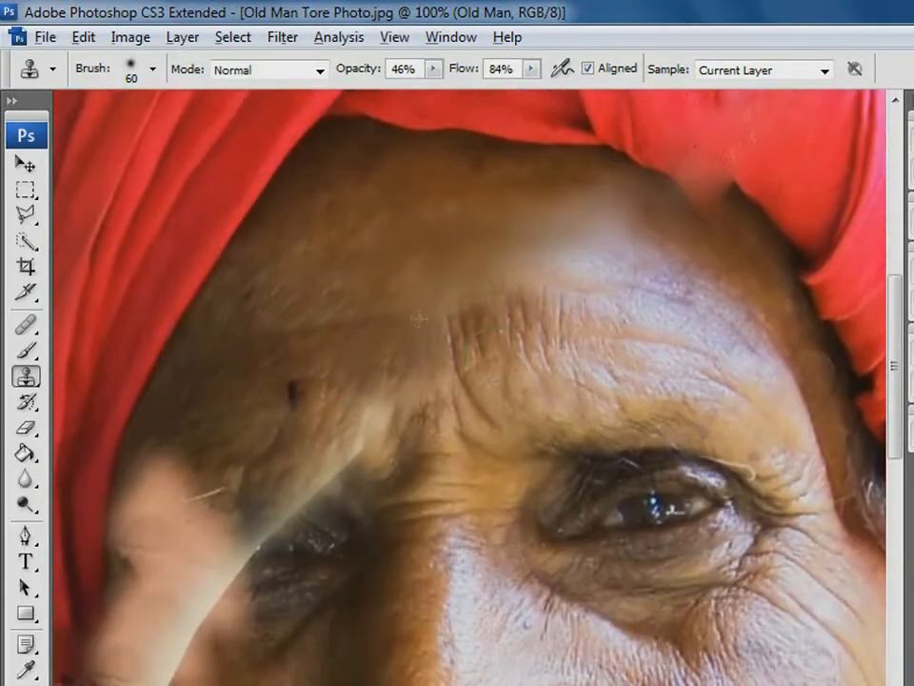
{"action": "mouse_move", "coordinate": [363, 466]}
{"action": "left_mouse_down"}
{"action": "mouse_move", "coordinate": [337, 459]}
{"action": "mouse_move", "coordinate": [344, 482]}
{"action": "mouse_move", "coordinate": [306, 493]}
{"action": "left_mouse_up"}
{"action": "left_click", "coordinate": [361, 325], "text": "alt"}
{"action": "left_click_drag", "start_coordinate": [378, 339], "coordinate": [496, 223]}
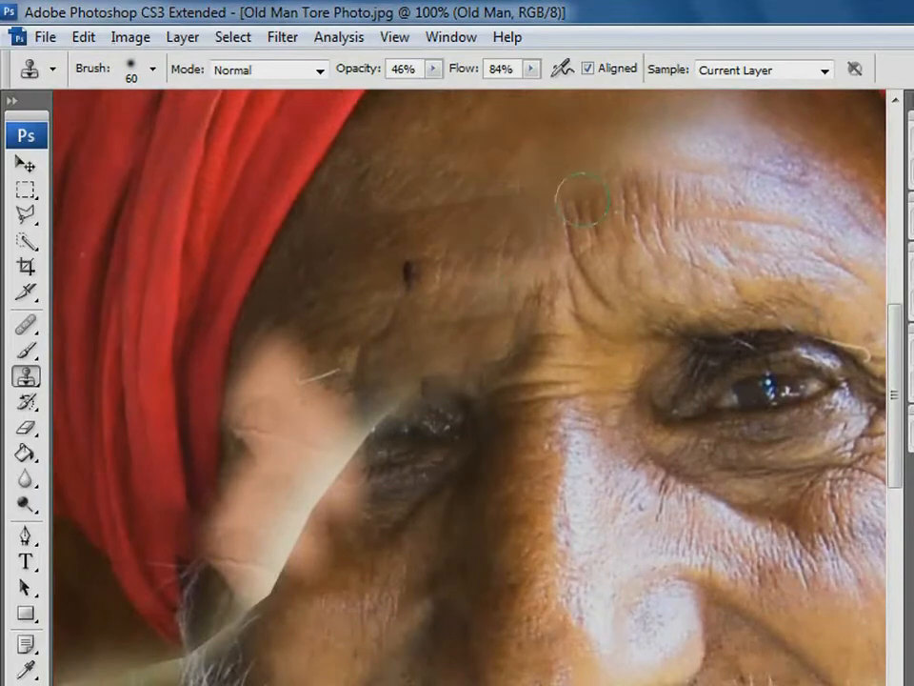
Clone dark skin over the pale pink patch on the temple between the damaged eye and the turban's edge
{"action": "left_click_drag", "start_coordinate": [602, 185], "coordinate": [588, 308]}
{"action": "left_click_drag", "start_coordinate": [404, 474], "coordinate": [500, 384]}
{"action": "left_click", "coordinate": [514, 415], "text": "alt"}
{"action": "left_click_drag", "start_coordinate": [456, 453], "coordinate": [391, 436]}
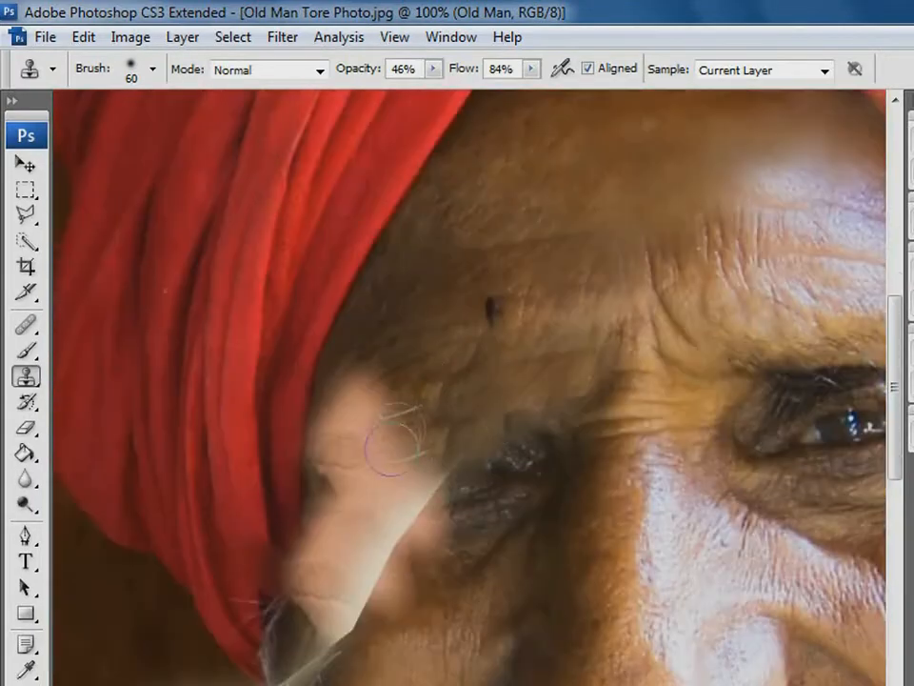
{"action": "left_click", "coordinate": [445, 325], "text": "alt"}
{"action": "left_click", "coordinate": [354, 406]}
{"action": "left_click", "coordinate": [376, 318], "text": "alt"}
{"action": "mouse_move", "coordinate": [354, 384]}
{"action": "left_mouse_down"}
{"action": "mouse_move", "coordinate": [331, 410]}
{"action": "mouse_move", "coordinate": [386, 406]}
{"action": "mouse_move", "coordinate": [372, 365]}
{"action": "mouse_move", "coordinate": [360, 415]}
{"action": "mouse_move", "coordinate": [423, 423]}
{"action": "left_mouse_up"}
{"action": "left_click", "coordinate": [387, 296], "text": "alt"}
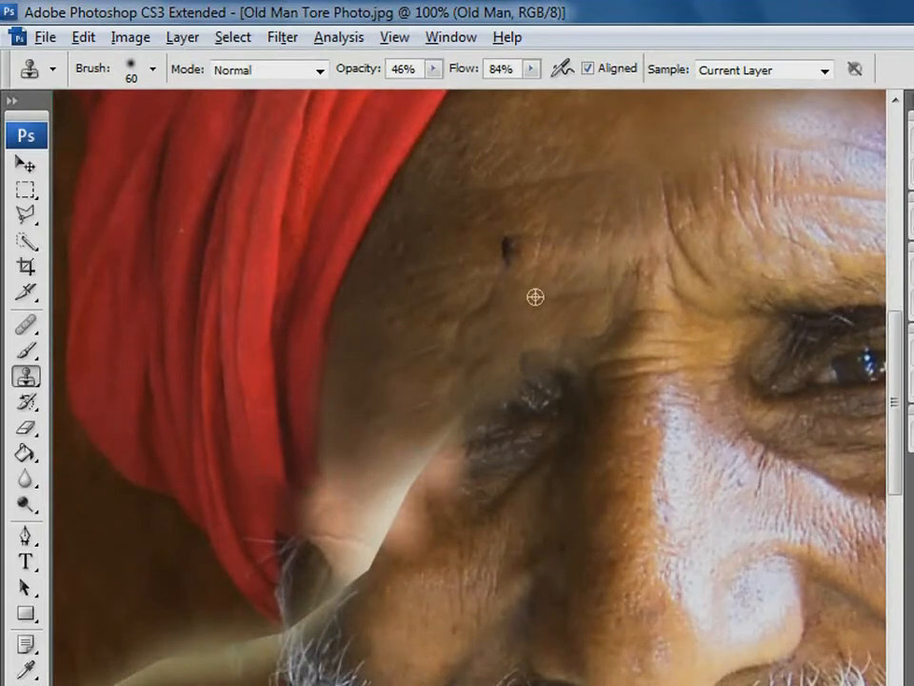
Clone surrounding skin over the brow area above the damaged eye, covering the small dark spot on the forehead
{"action": "left_click", "coordinate": [504, 307], "text": "alt"}
{"action": "left_click_drag", "start_coordinate": [486, 301], "coordinate": [441, 328]}
{"action": "left_click", "coordinate": [546, 207], "text": "alt"}
{"action": "mouse_move", "coordinate": [511, 238]}
{"action": "left_mouse_down"}
{"action": "mouse_move", "coordinate": [485, 260]}
{"action": "mouse_move", "coordinate": [512, 246]}
{"action": "left_mouse_up"}
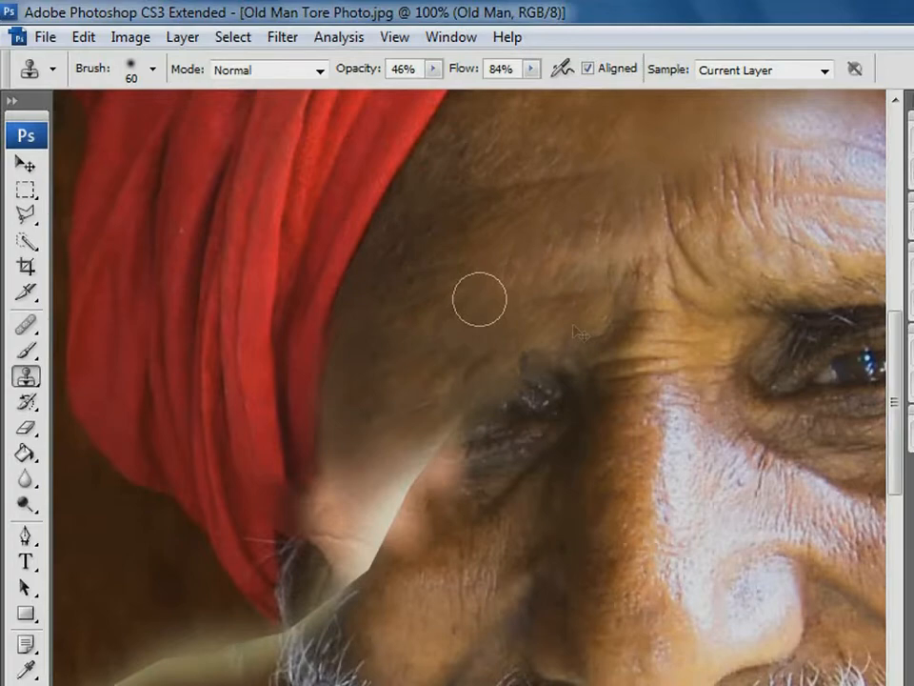
Select a rectangular area around the intact eye, including its brow and upper cheek, with the Rectangular Marquee tool
{"action": "key", "text": "ctrl+minus"}
{"action": "key", "text": "ctrl+minus"}
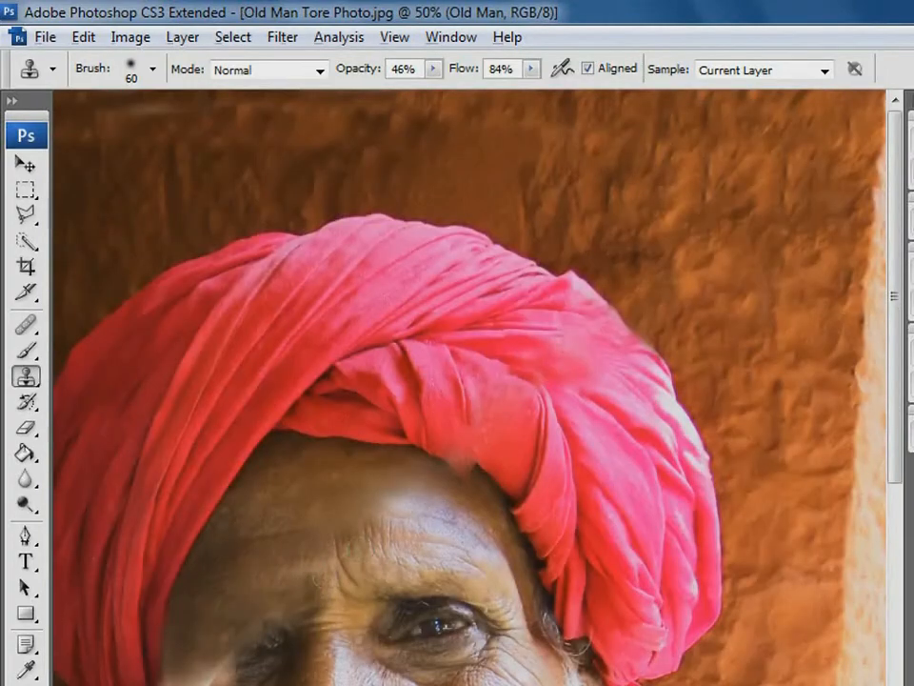
{"action": "key", "text": "ctrl+minus"}
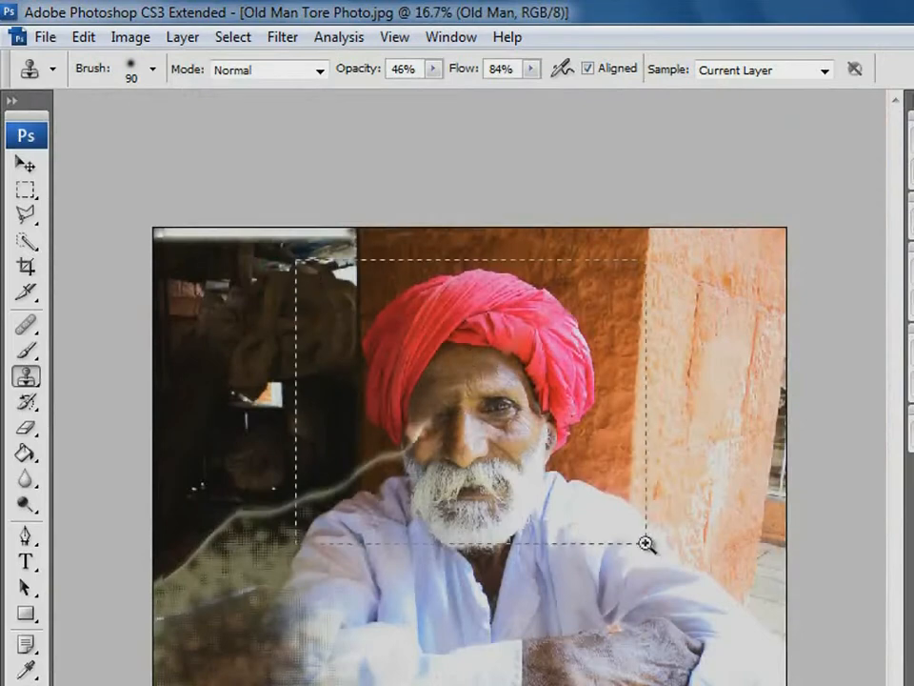
{"action": "left_click_drag", "start_coordinate": [646, 543], "coordinate": [655, 545]}
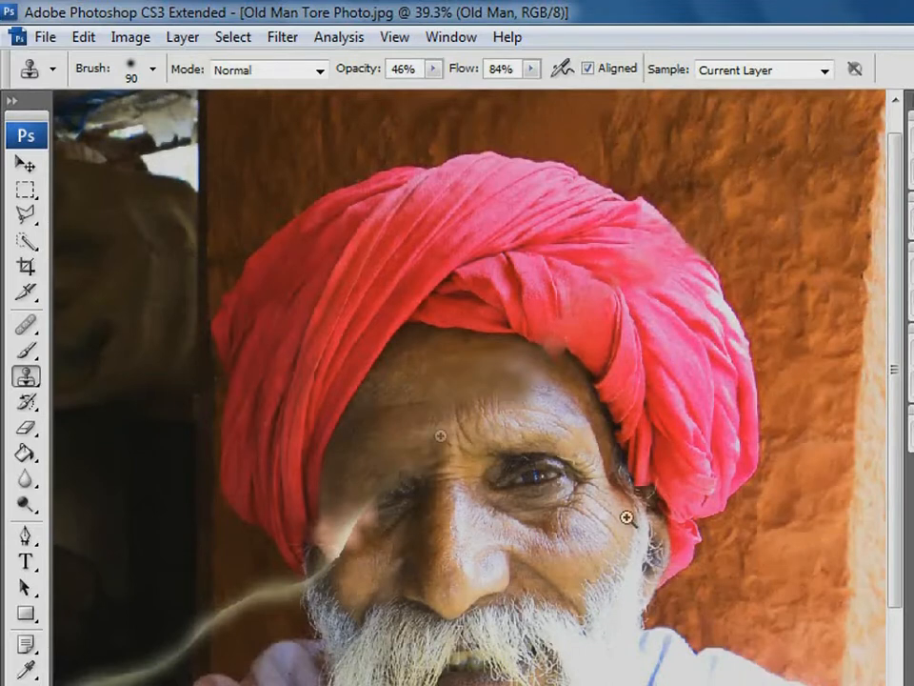
{"action": "left_click", "coordinate": [26, 189]}
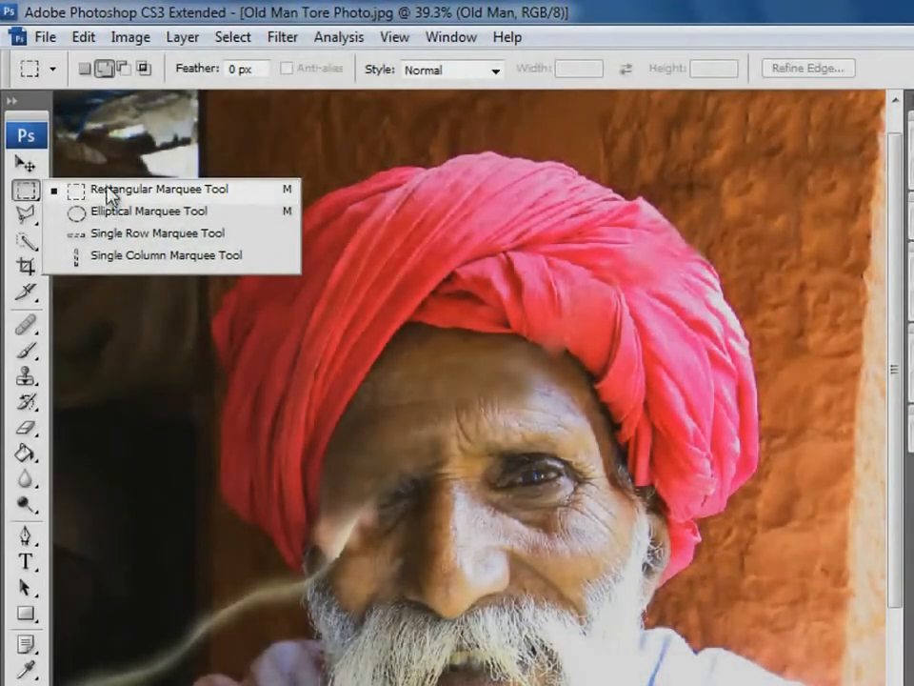
{"action": "left_click", "coordinate": [109, 195]}
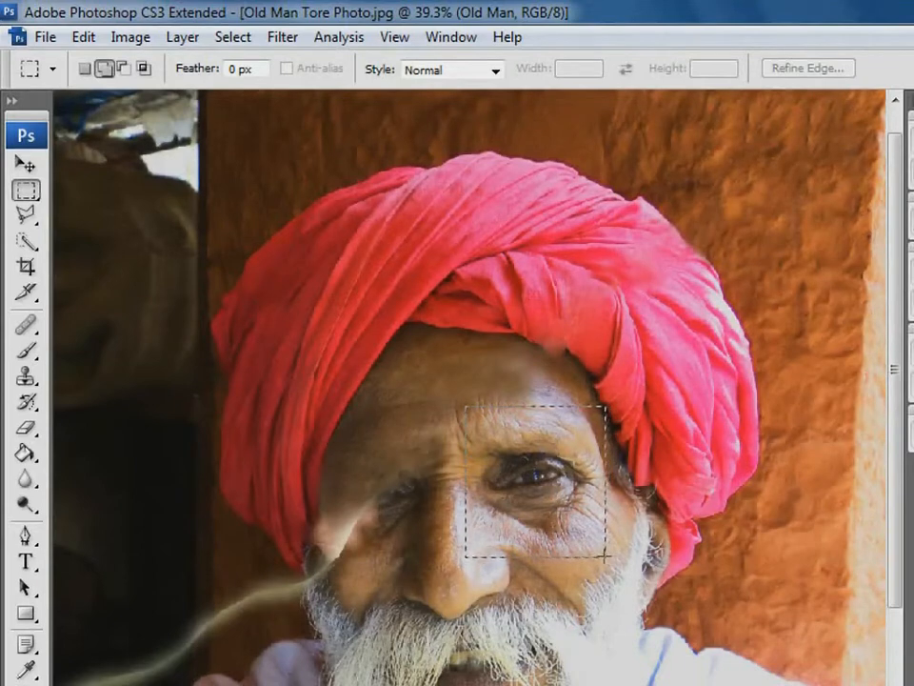
{"action": "left_click_drag", "start_coordinate": [610, 558], "coordinate": [610, 558]}
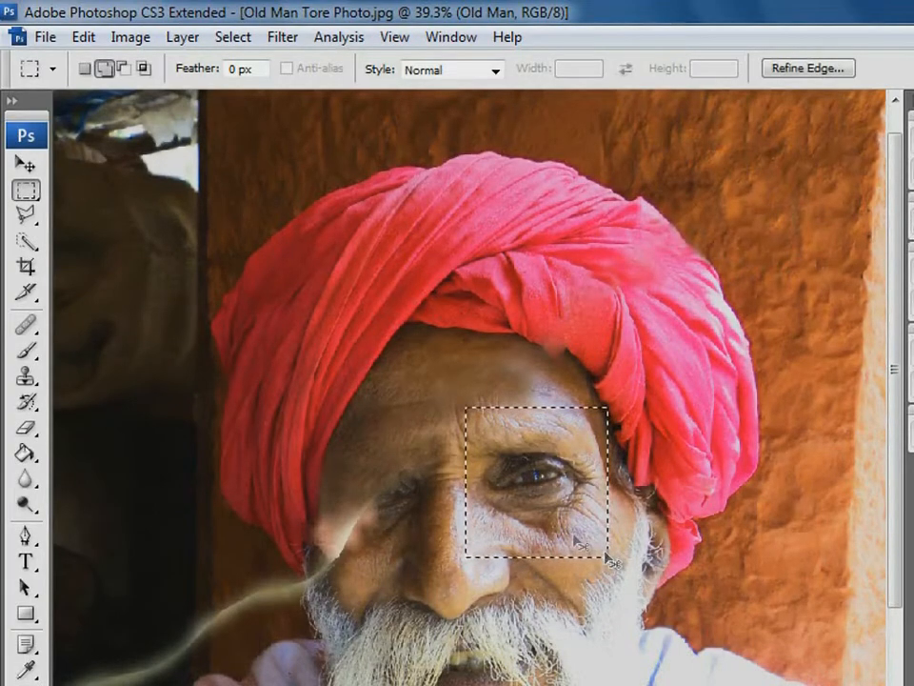
Copy the selected eye, paste it onto a new layer, and move the pasted patch over the damaged eye
{"action": "left_click", "coordinate": [84, 37]}
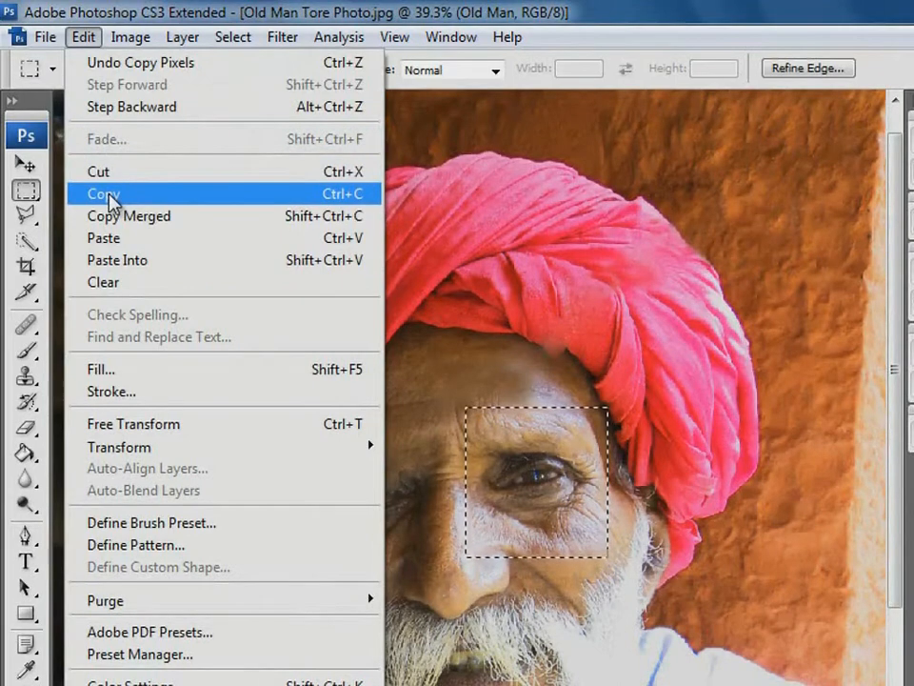
{"action": "left_click", "coordinate": [112, 198]}
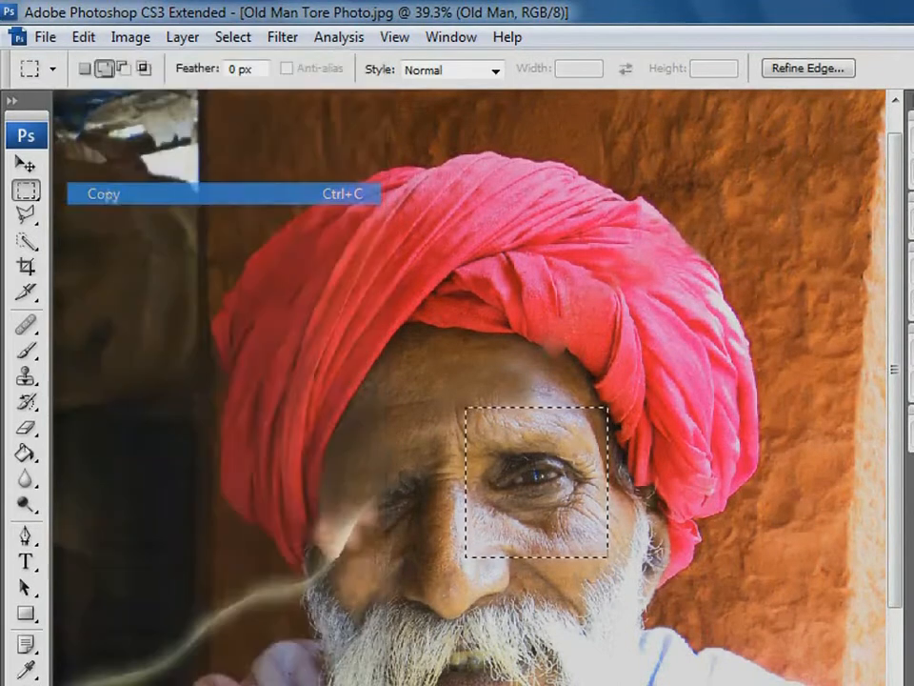
{"action": "left_click", "coordinate": [86, 37]}
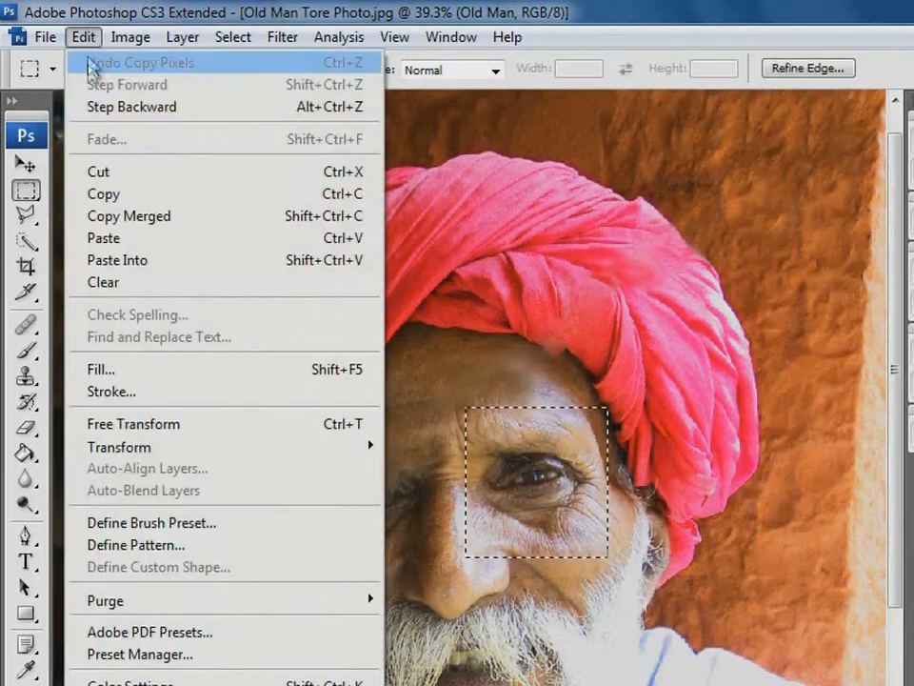
{"action": "left_click", "coordinate": [110, 243]}
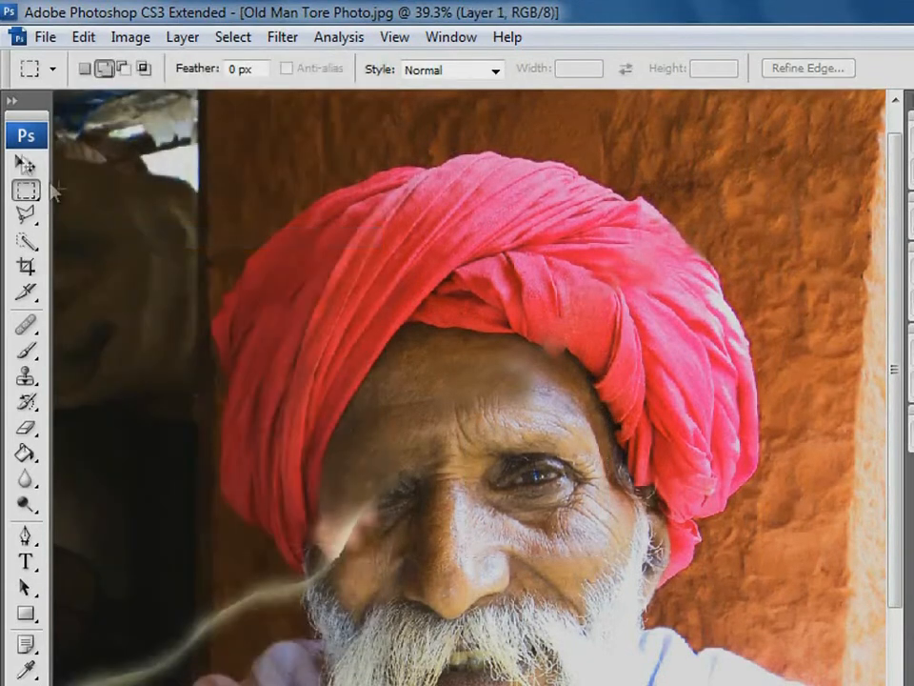
{"action": "left_click", "coordinate": [26, 163]}
{"action": "left_click_drag", "start_coordinate": [567, 486], "coordinate": [415, 511]}
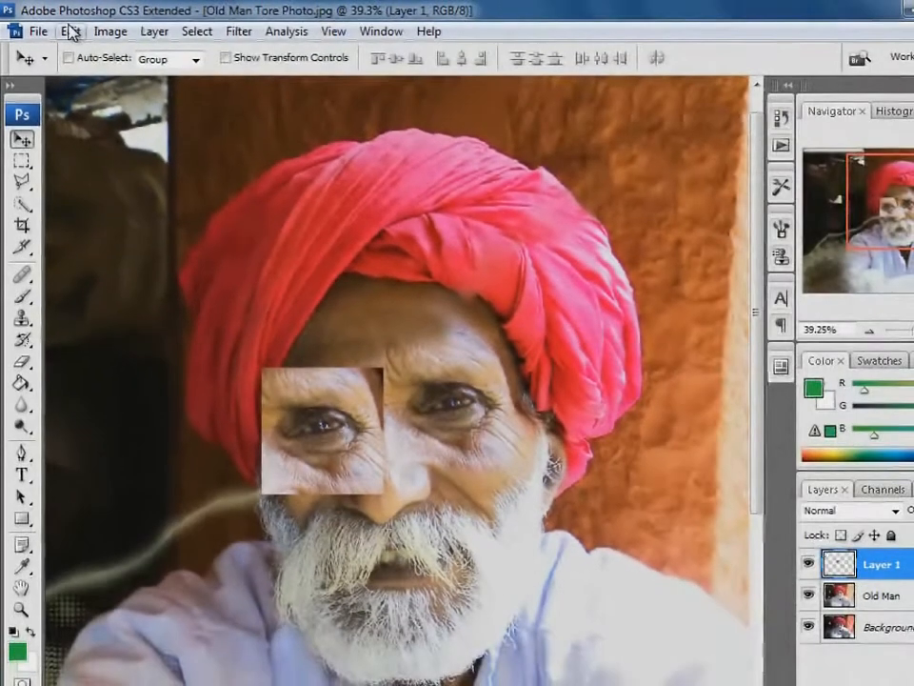
Flip the pasted eye patch horizontally
{"action": "left_click", "coordinate": [71, 32]}
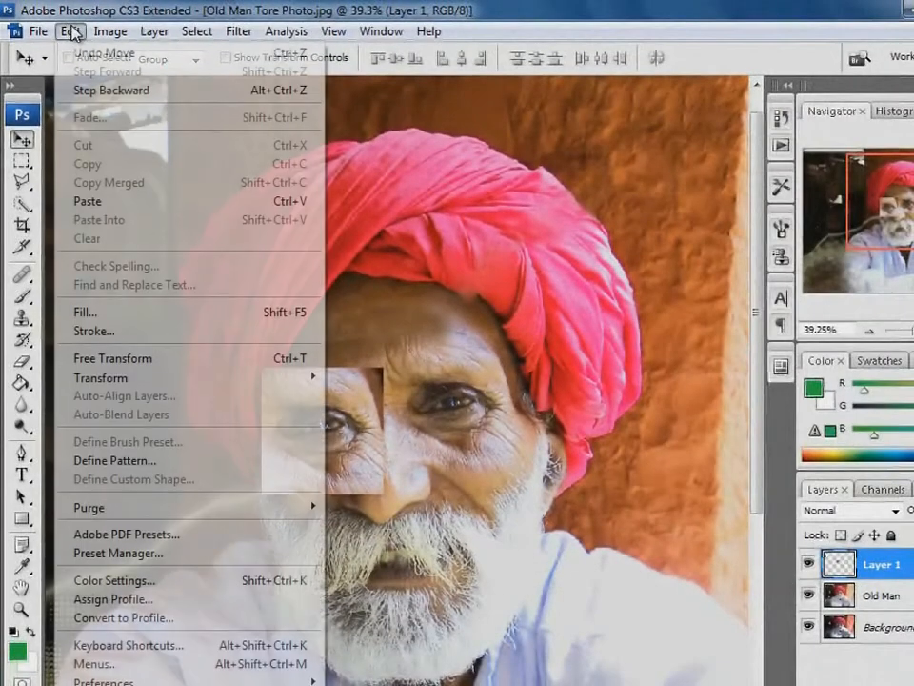
{"action": "mouse_move", "coordinate": [143, 379]}
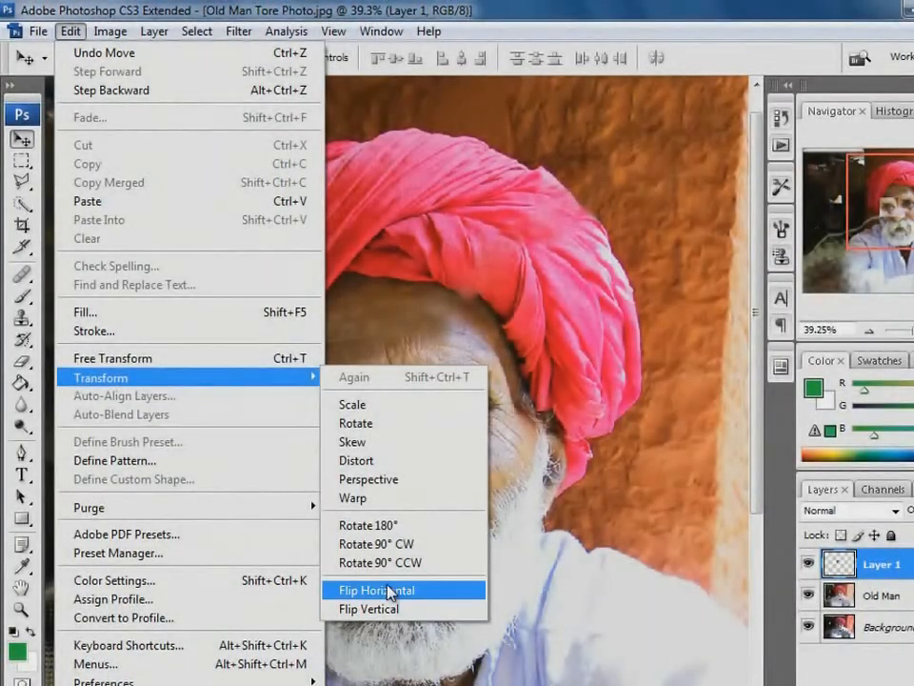
{"action": "left_click", "coordinate": [389, 591]}
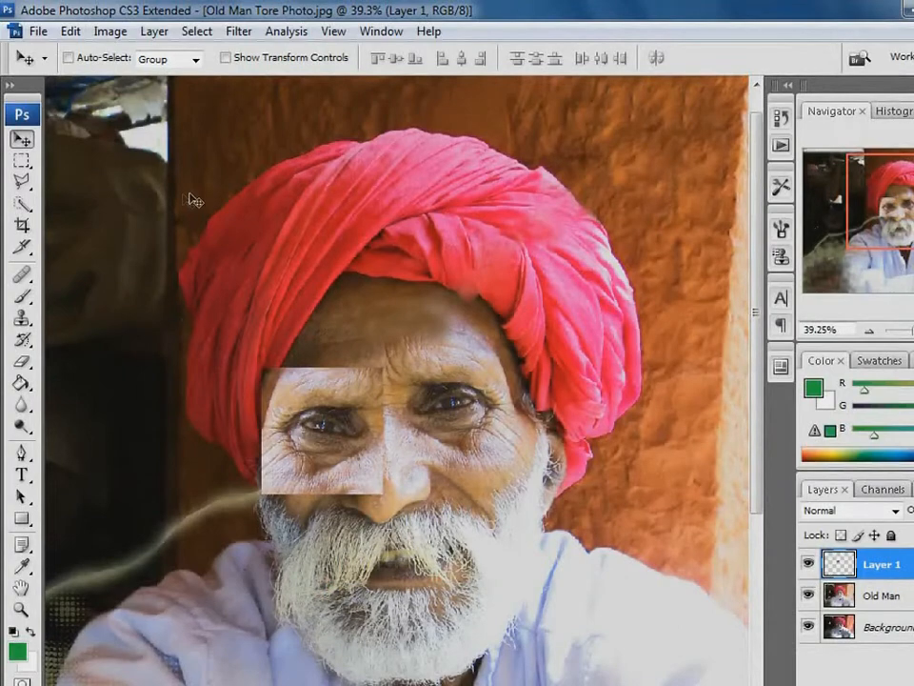
Rotate the eye patch by -23.5° with Free Transform and fit it over the damaged eye
{"action": "left_click", "coordinate": [71, 31]}
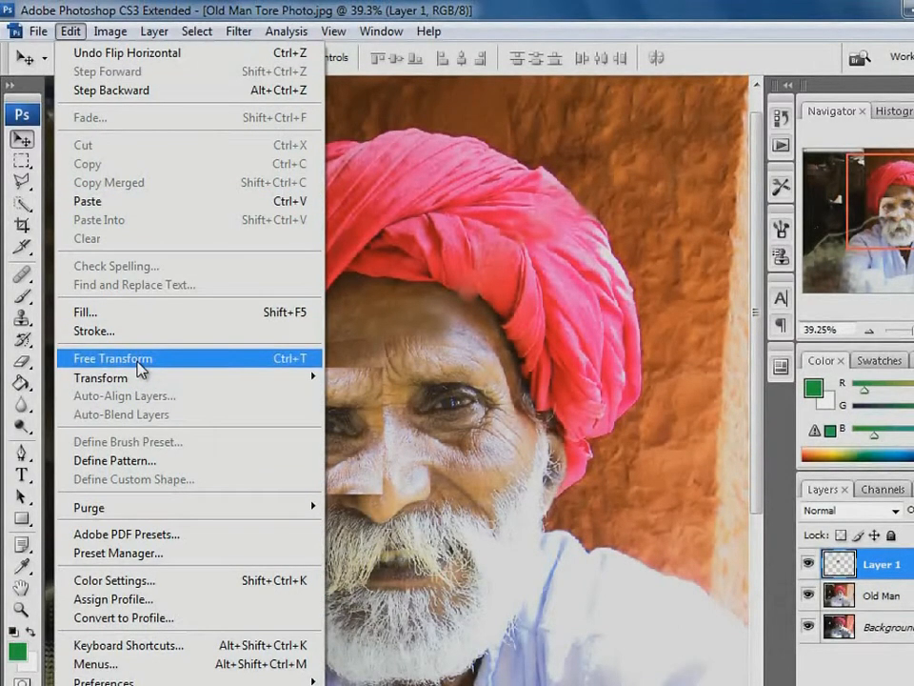
{"action": "left_click", "coordinate": [140, 367]}
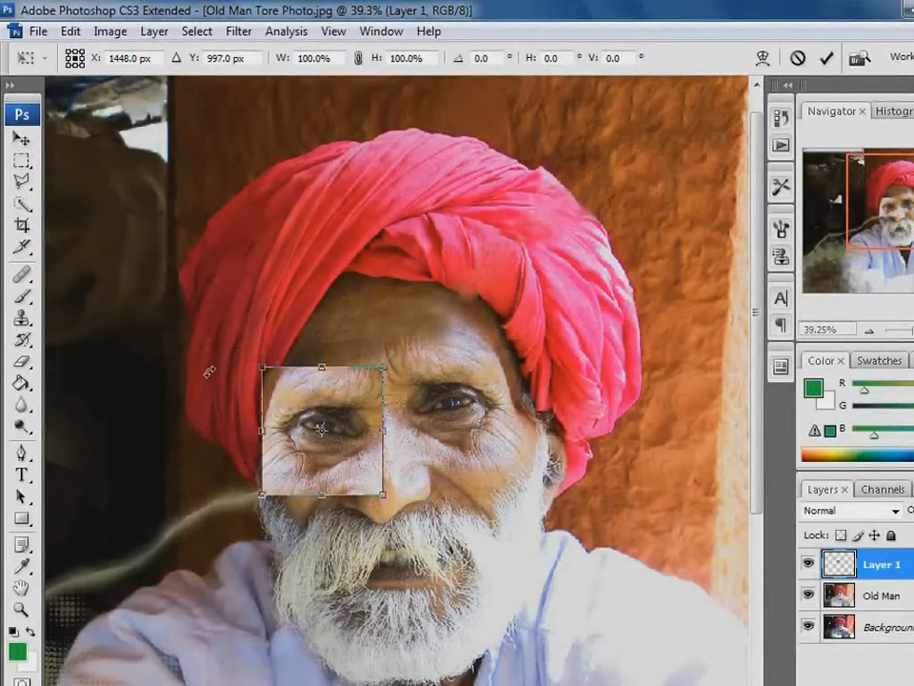
{"action": "left_click_drag", "start_coordinate": [398, 357], "coordinate": [379, 285]}
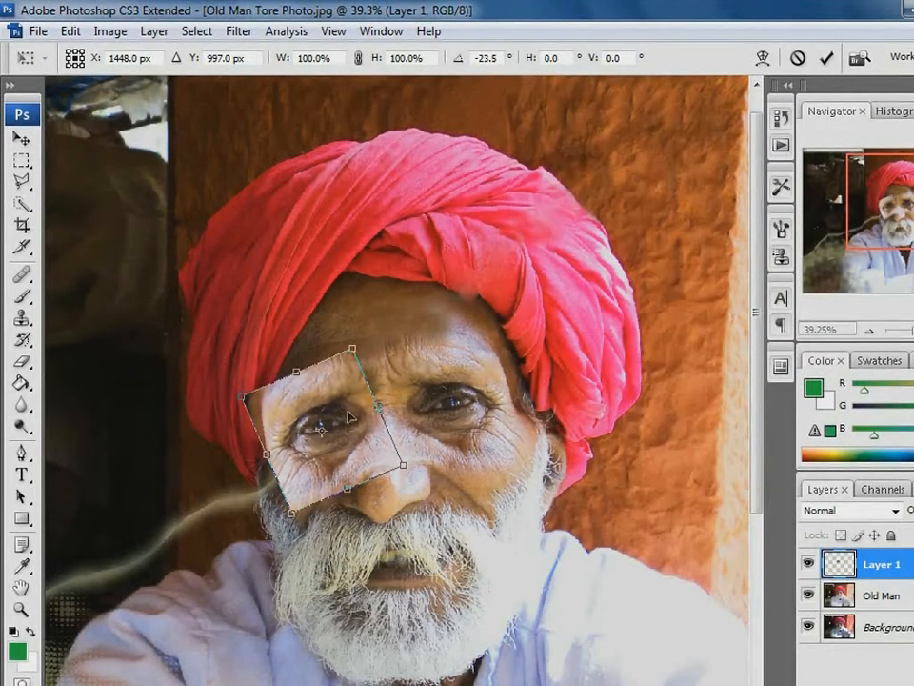
{"action": "left_click_drag", "start_coordinate": [347, 433], "coordinate": [348, 430]}
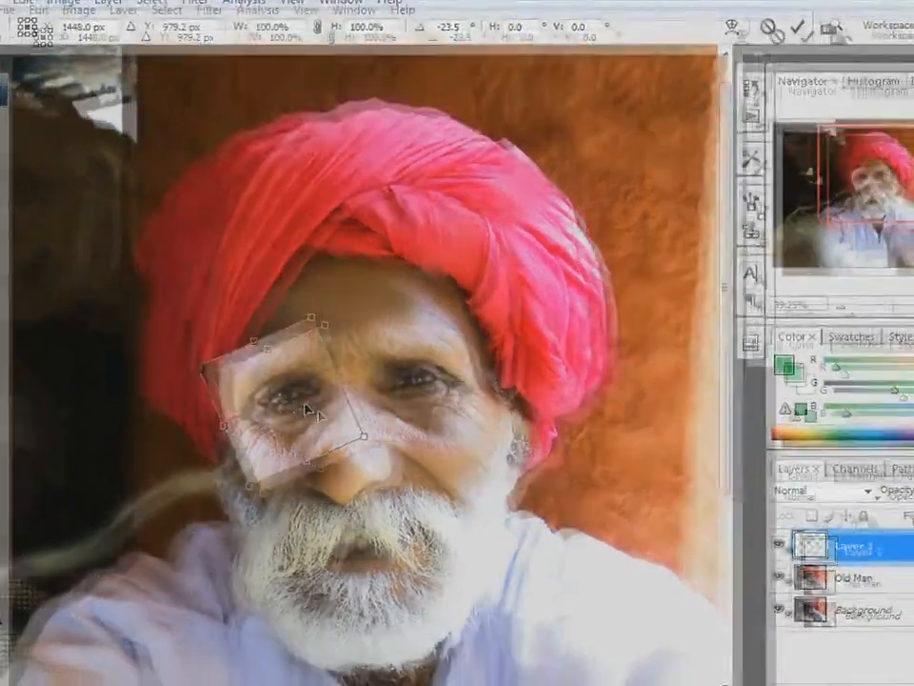
{"action": "key", "text": "Return"}
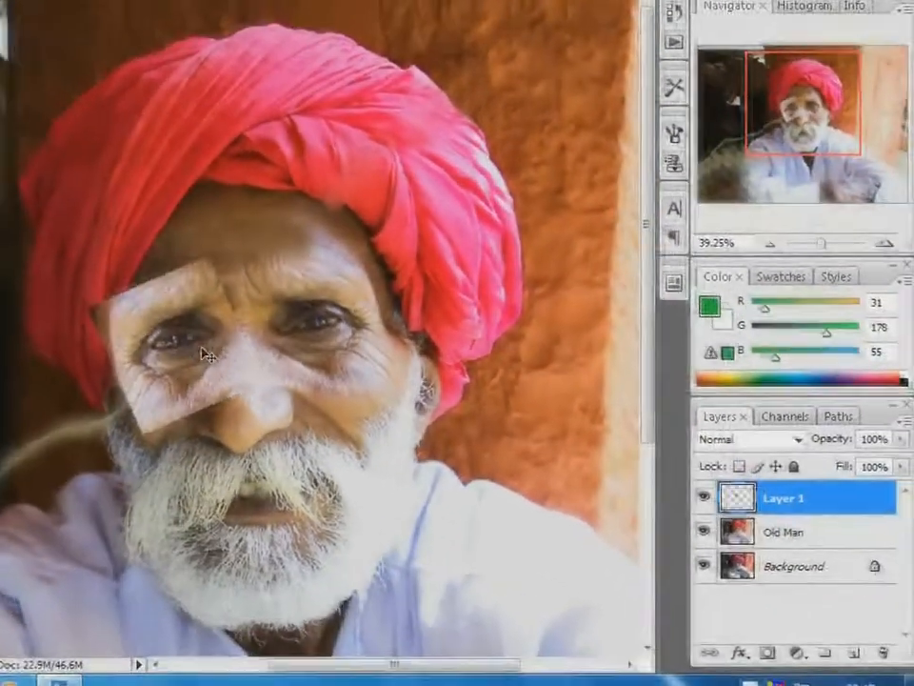
Rename the pasted layer as Eye and set its opacity to 42%
{"action": "double_click", "coordinate": [791, 495]}
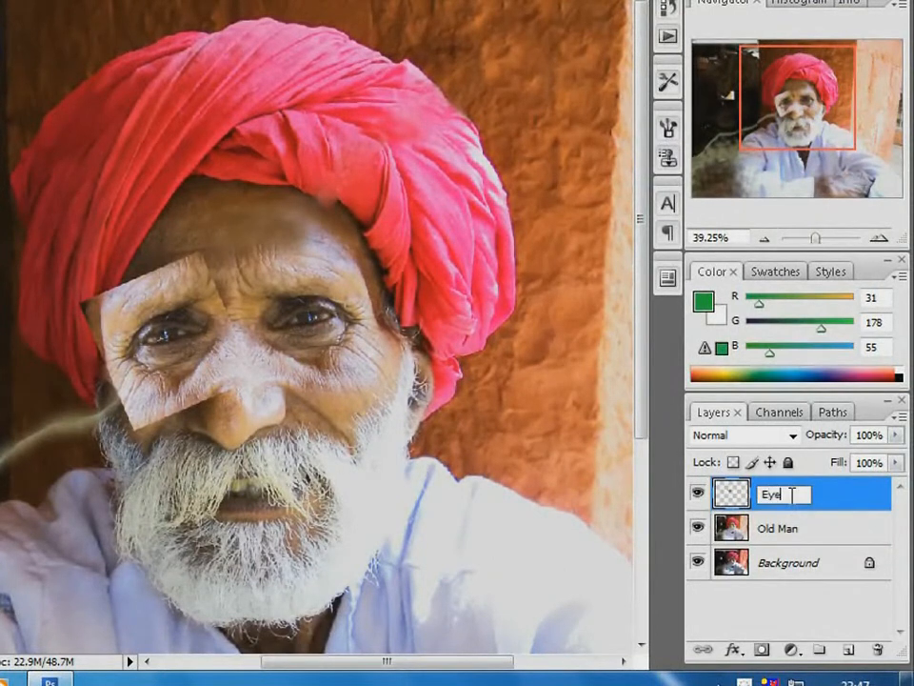
{"action": "left_click", "coordinate": [895, 435]}
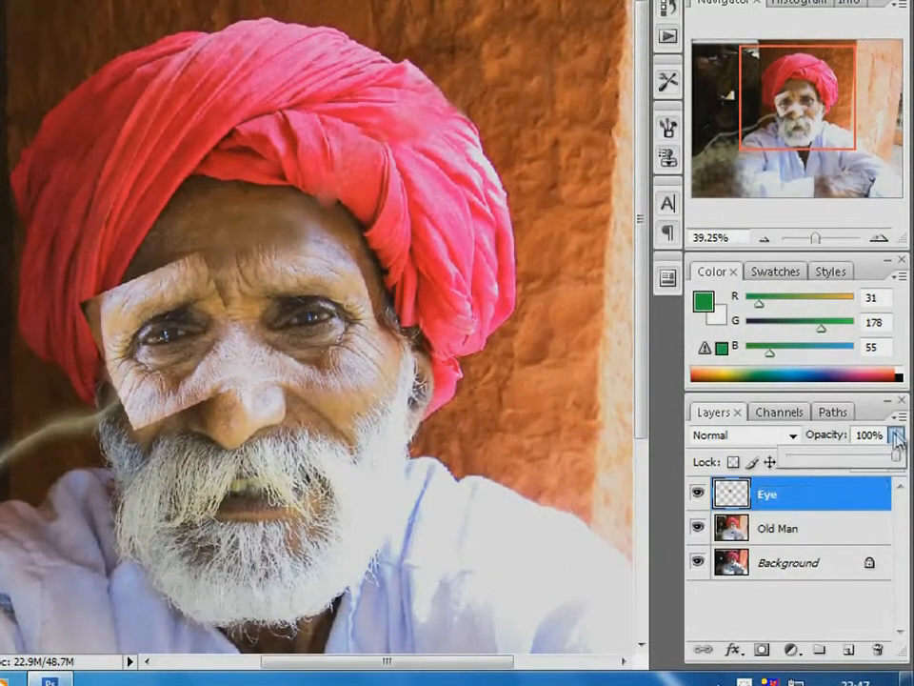
{"action": "left_click", "coordinate": [834, 461]}
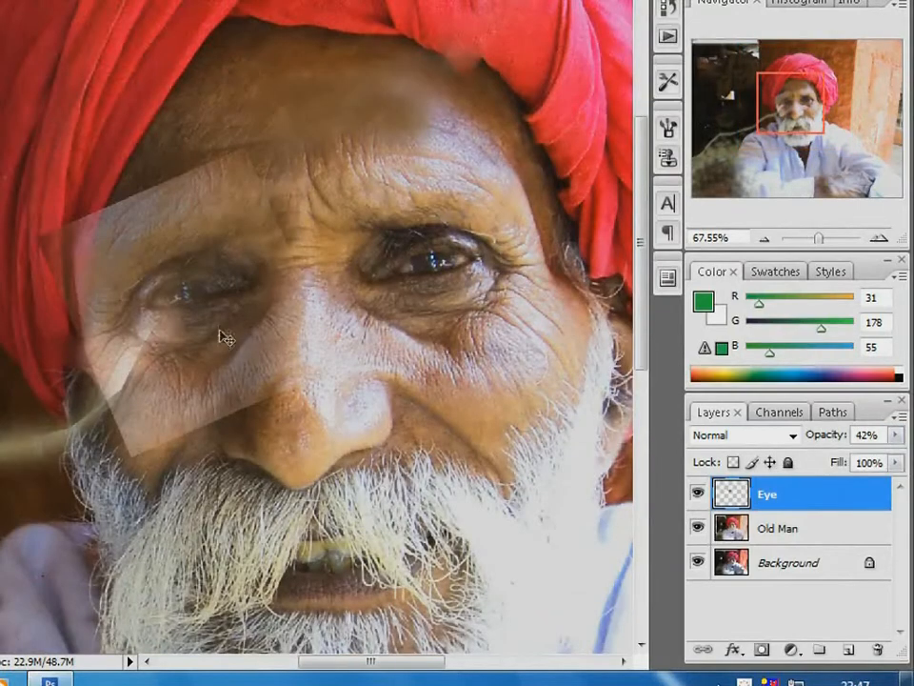
Shift the eye patch slightly toward the nose to align it, and set the Eye layer's opacity to 100%
{"action": "mouse_move", "coordinate": [218, 332]}
{"action": "left_mouse_down"}
{"action": "mouse_move", "coordinate": [277, 299]}
{"action": "mouse_move", "coordinate": [79, 425]}
{"action": "mouse_move", "coordinate": [230, 333]}
{"action": "left_mouse_up"}
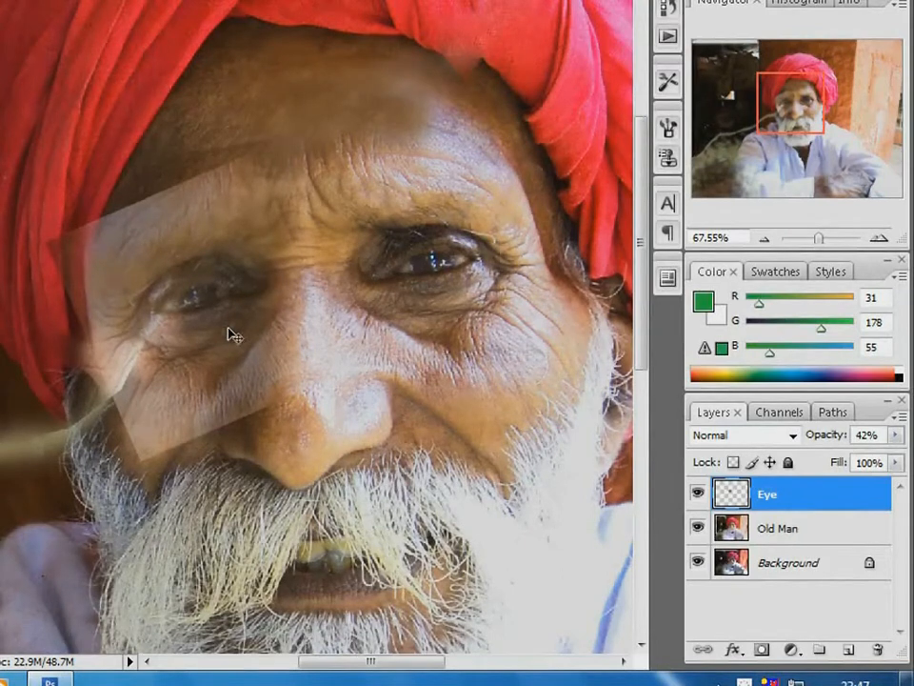
{"action": "left_click", "coordinate": [897, 437]}
{"action": "left_click_drag", "start_coordinate": [832, 457], "coordinate": [896, 458]}
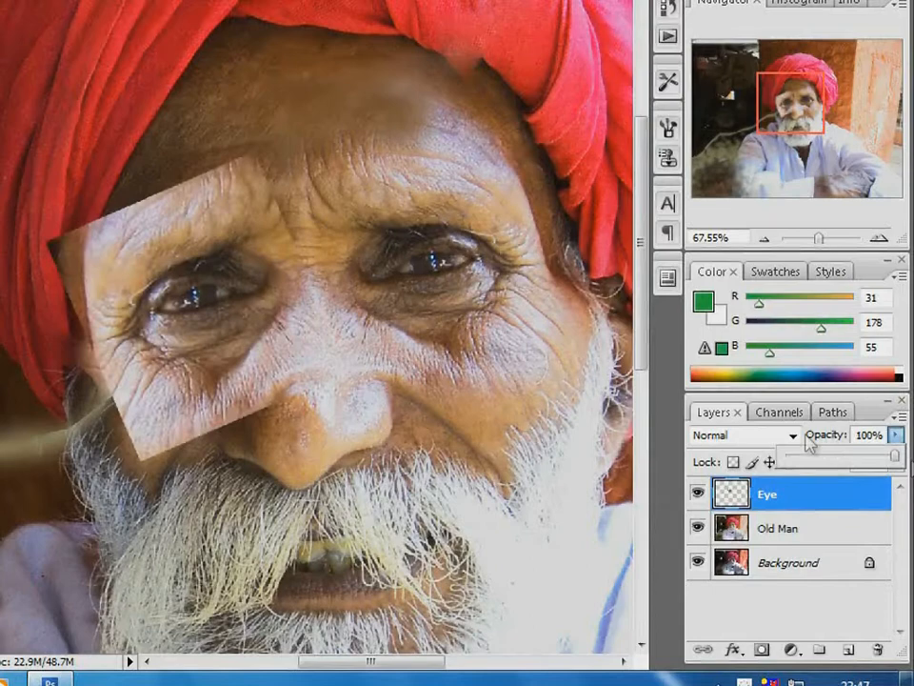
Add a layer mask to the Eye layer
{"action": "left_click", "coordinate": [213, 310], "text": "alt"}
{"action": "left_click", "coordinate": [337, 308], "text": "alt"}
{"action": "left_click", "coordinate": [420, 319], "text": "alt"}
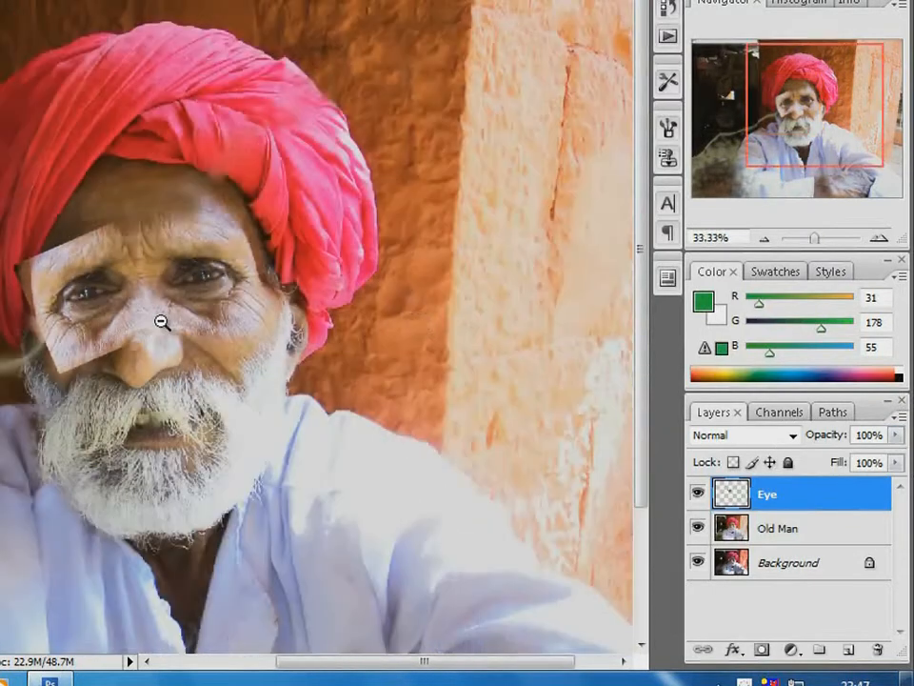
{"action": "left_click", "coordinate": [162, 322], "text": "alt"}
{"action": "left_click_drag", "start_coordinate": [73, 127], "coordinate": [382, 374]}
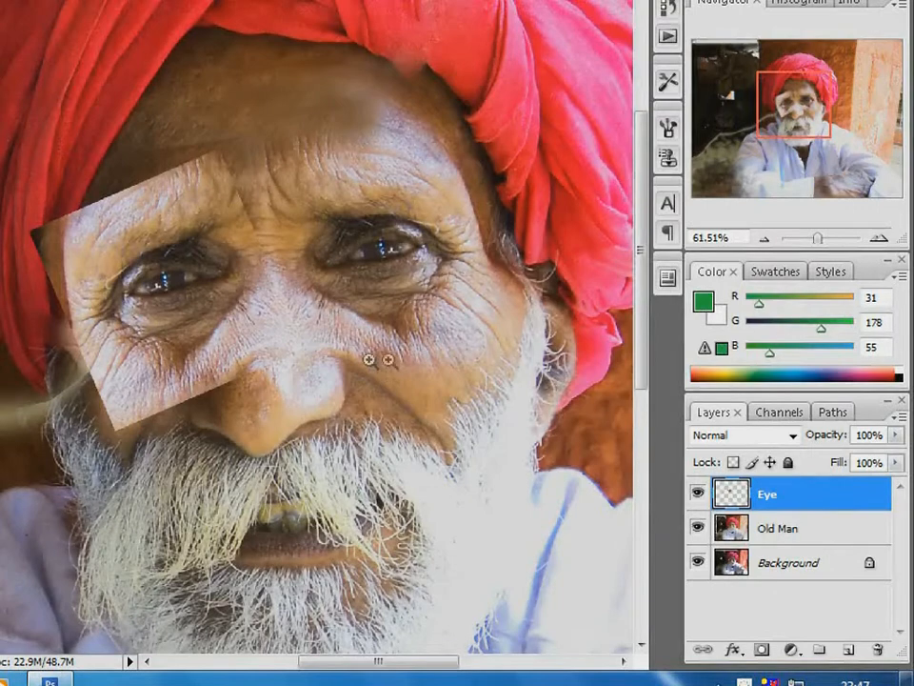
{"action": "left_click", "coordinate": [765, 650]}
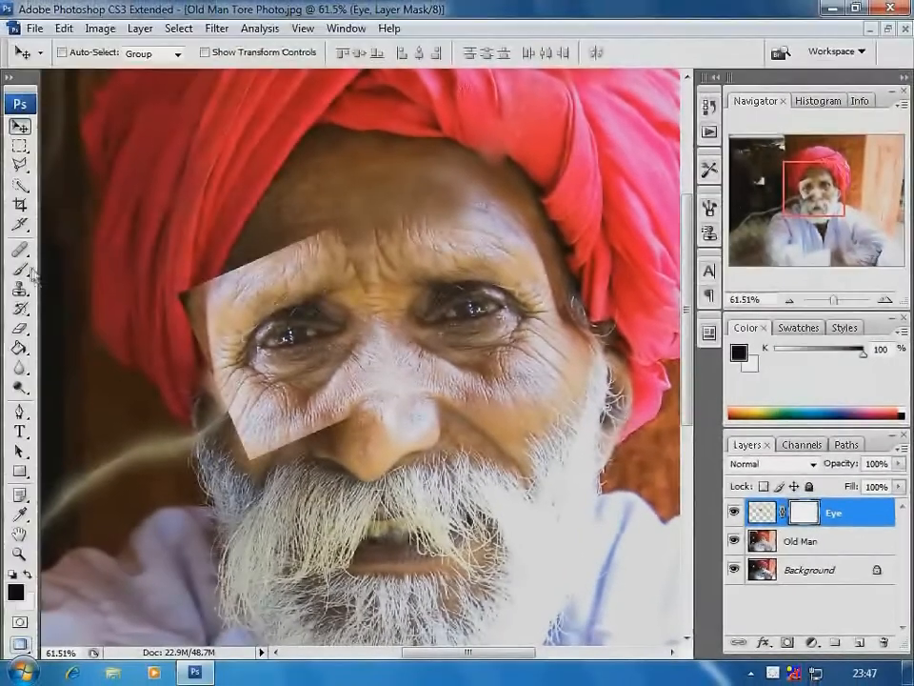
Set up the Brush tool for masking with a soft tip of size 90 and 65% opacity
{"action": "left_click", "coordinate": [19, 269]}
{"action": "left_click", "coordinate": [118, 53]}
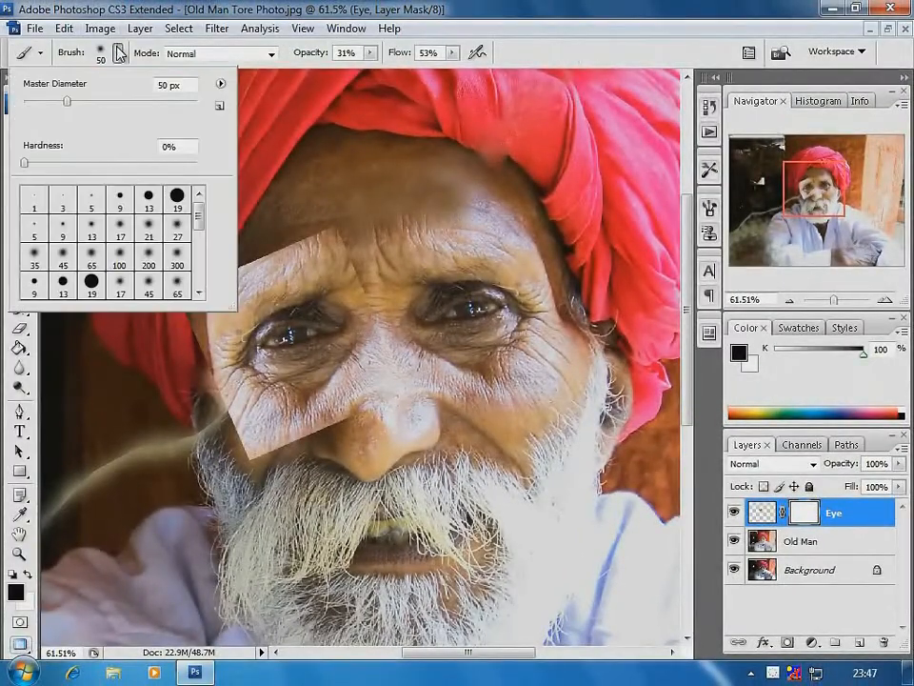
{"action": "left_click", "coordinate": [93, 227]}
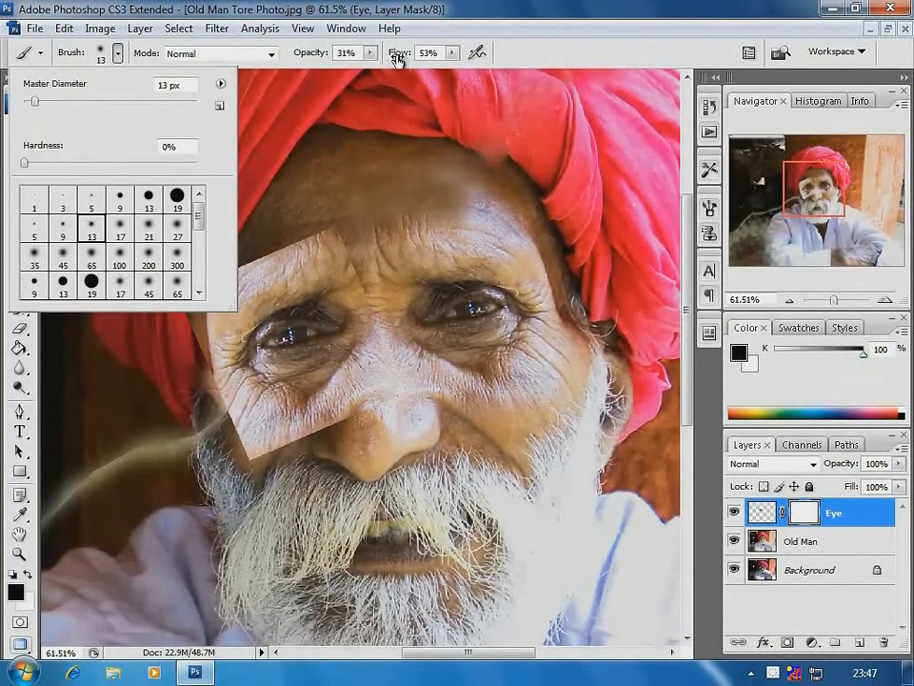
{"action": "left_click", "coordinate": [371, 54]}
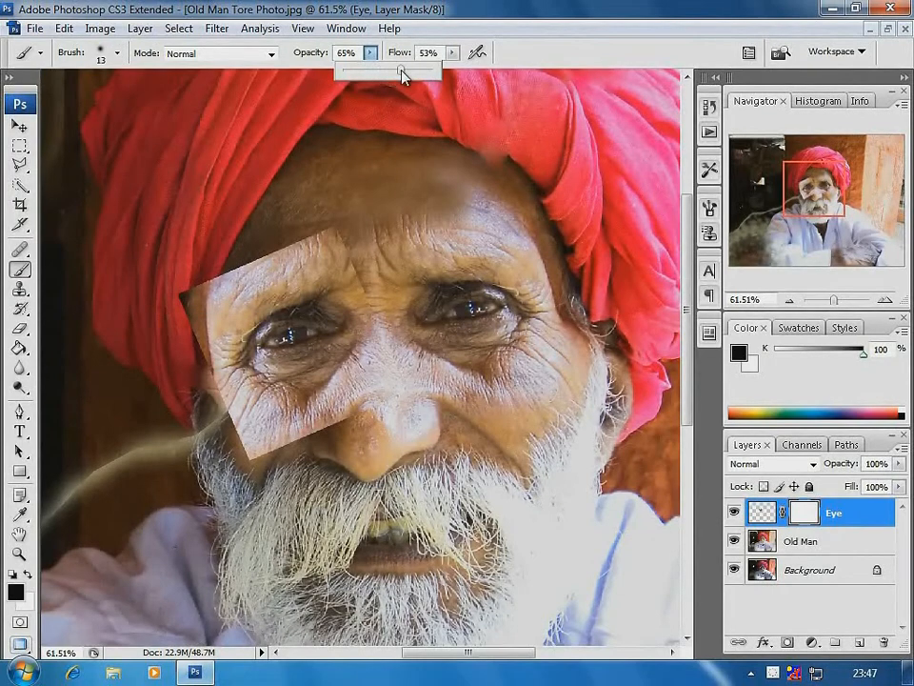
{"action": "key", "text": "bracketright"}
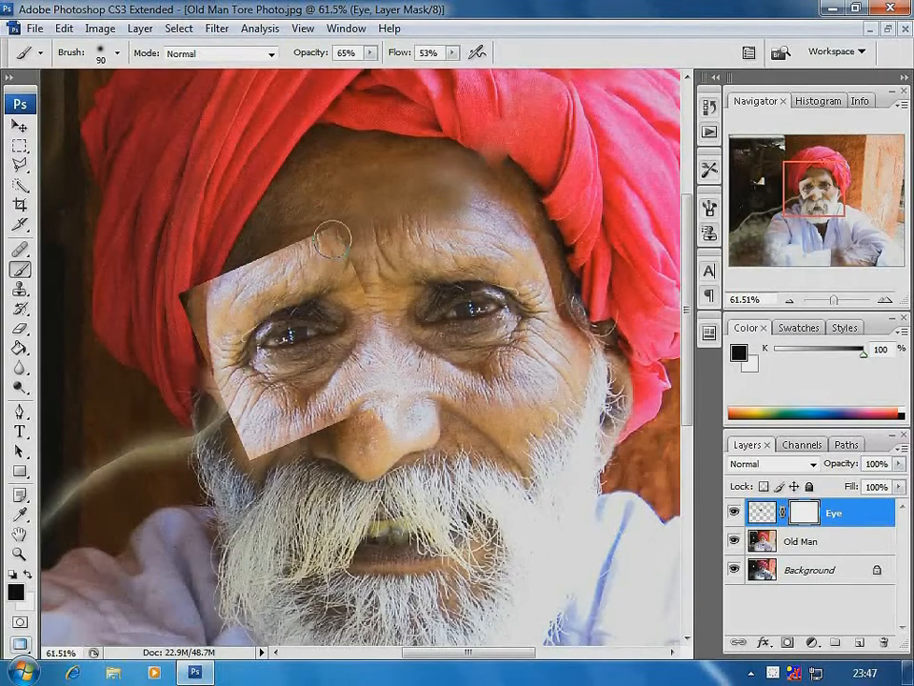
Paint black on the Eye layer's mask to hide the patch's hard edges along the forehead, temple and cheek
{"action": "mouse_move", "coordinate": [331, 240]}
{"action": "left_mouse_down"}
{"action": "mouse_move", "coordinate": [358, 282]}
{"action": "mouse_move", "coordinate": [332, 243]}
{"action": "mouse_move", "coordinate": [296, 253]}
{"action": "mouse_move", "coordinate": [306, 246]}
{"action": "mouse_move", "coordinate": [290, 240]}
{"action": "mouse_move", "coordinate": [257, 257]}
{"action": "mouse_move", "coordinate": [315, 240]}
{"action": "mouse_move", "coordinate": [275, 245]}
{"action": "mouse_move", "coordinate": [207, 286]}
{"action": "mouse_move", "coordinate": [239, 273]}
{"action": "mouse_move", "coordinate": [174, 340]}
{"action": "mouse_move", "coordinate": [192, 301]}
{"action": "mouse_move", "coordinate": [191, 339]}
{"action": "mouse_move", "coordinate": [206, 307]}
{"action": "mouse_move", "coordinate": [212, 371]}
{"action": "mouse_move", "coordinate": [204, 330]}
{"action": "mouse_move", "coordinate": [203, 400]}
{"action": "mouse_move", "coordinate": [210, 290]}
{"action": "mouse_move", "coordinate": [236, 271]}
{"action": "mouse_move", "coordinate": [218, 308]}
{"action": "mouse_move", "coordinate": [207, 308]}
{"action": "mouse_move", "coordinate": [241, 269]}
{"action": "mouse_move", "coordinate": [267, 253]}
{"action": "mouse_move", "coordinate": [279, 263]}
{"action": "mouse_move", "coordinate": [265, 254]}
{"action": "mouse_move", "coordinate": [205, 320]}
{"action": "mouse_move", "coordinate": [221, 379]}
{"action": "left_mouse_up"}
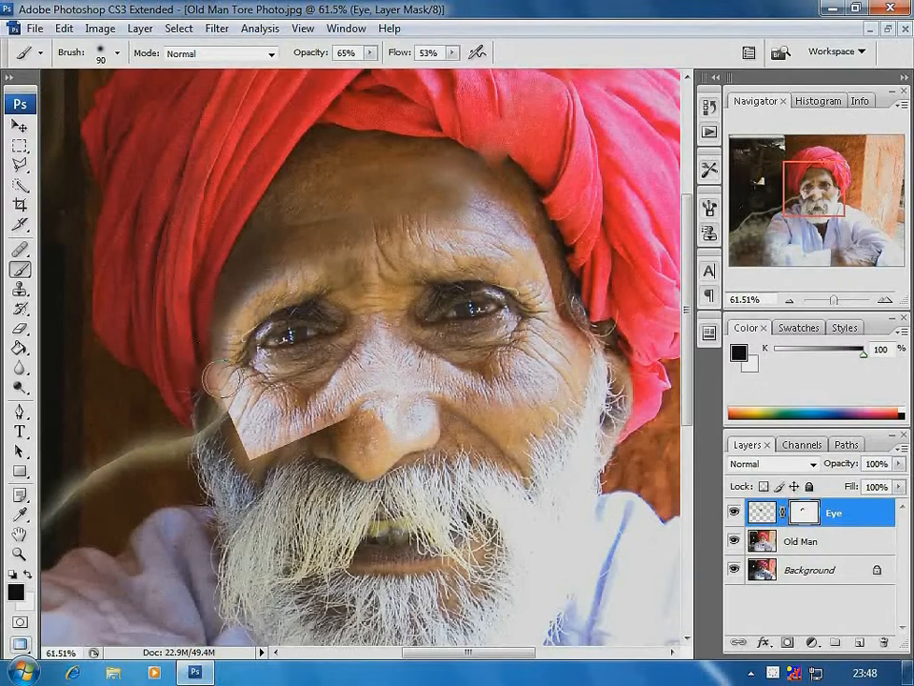
{"action": "mouse_move", "coordinate": [273, 445]}
{"action": "left_mouse_down"}
{"action": "mouse_move", "coordinate": [242, 417]}
{"action": "mouse_move", "coordinate": [244, 428]}
{"action": "mouse_move", "coordinate": [309, 453]}
{"action": "mouse_move", "coordinate": [336, 430]}
{"action": "mouse_move", "coordinate": [289, 442]}
{"action": "mouse_move", "coordinate": [320, 425]}
{"action": "mouse_move", "coordinate": [344, 392]}
{"action": "mouse_move", "coordinate": [329, 440]}
{"action": "mouse_move", "coordinate": [296, 453]}
{"action": "mouse_move", "coordinate": [275, 448]}
{"action": "mouse_move", "coordinate": [246, 464]}
{"action": "mouse_move", "coordinate": [259, 444]}
{"action": "mouse_move", "coordinate": [221, 432]}
{"action": "left_mouse_up"}
{"action": "mouse_move", "coordinate": [275, 459]}
{"action": "left_mouse_down"}
{"action": "mouse_move", "coordinate": [362, 417]}
{"action": "mouse_move", "coordinate": [300, 426]}
{"action": "mouse_move", "coordinate": [301, 445]}
{"action": "mouse_move", "coordinate": [328, 479]}
{"action": "left_mouse_up"}
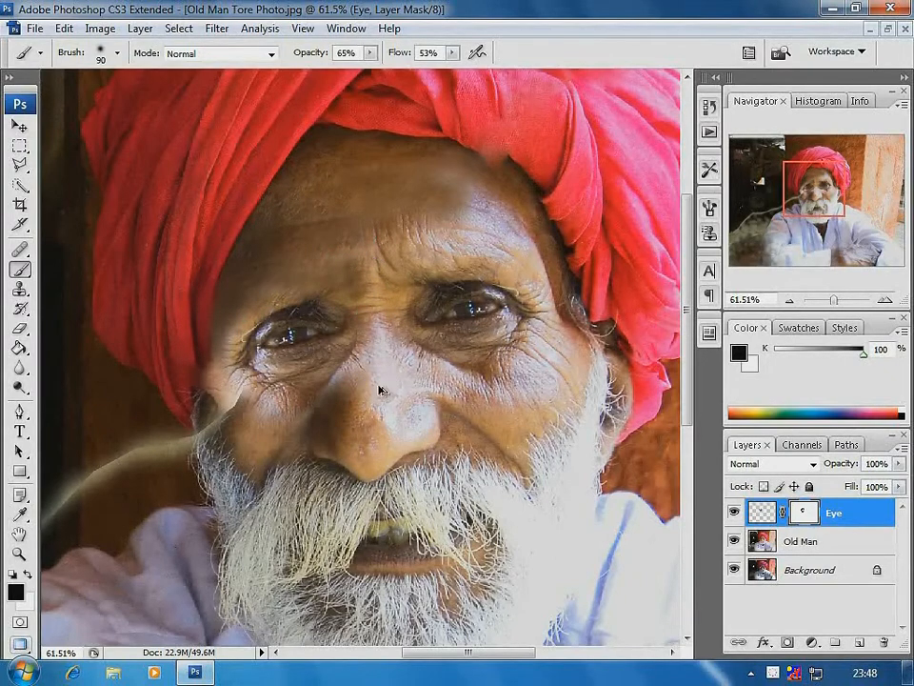
Copy a rectangle over the undamaged cheek, ear and beard edge from the Old Man layer to a new layer and shift it slightly toward the nose
{"action": "key", "text": "ctrl+minus"}
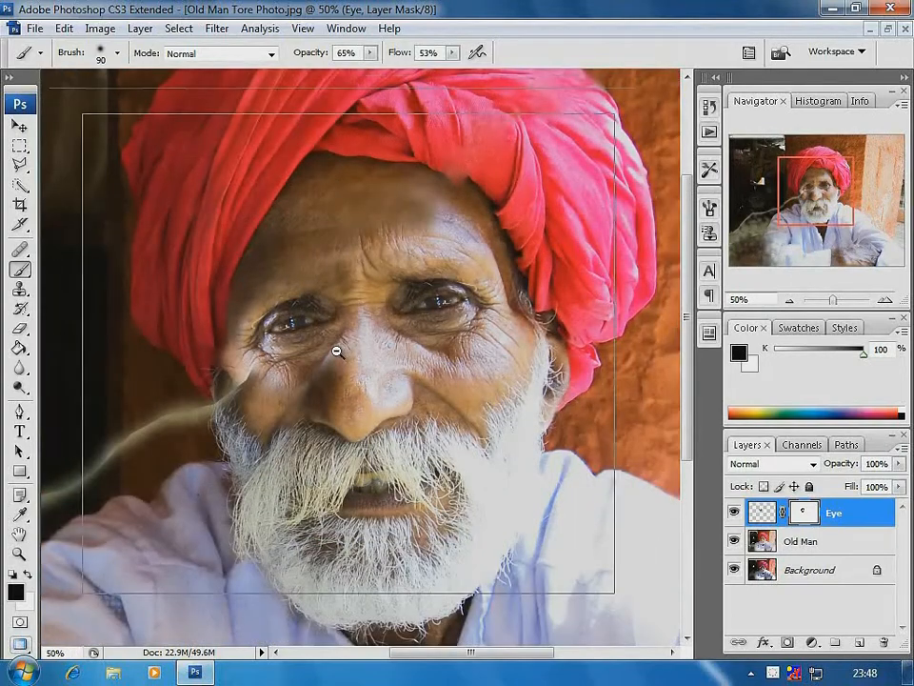
{"action": "left_click", "coordinate": [337, 351], "text": "alt"}
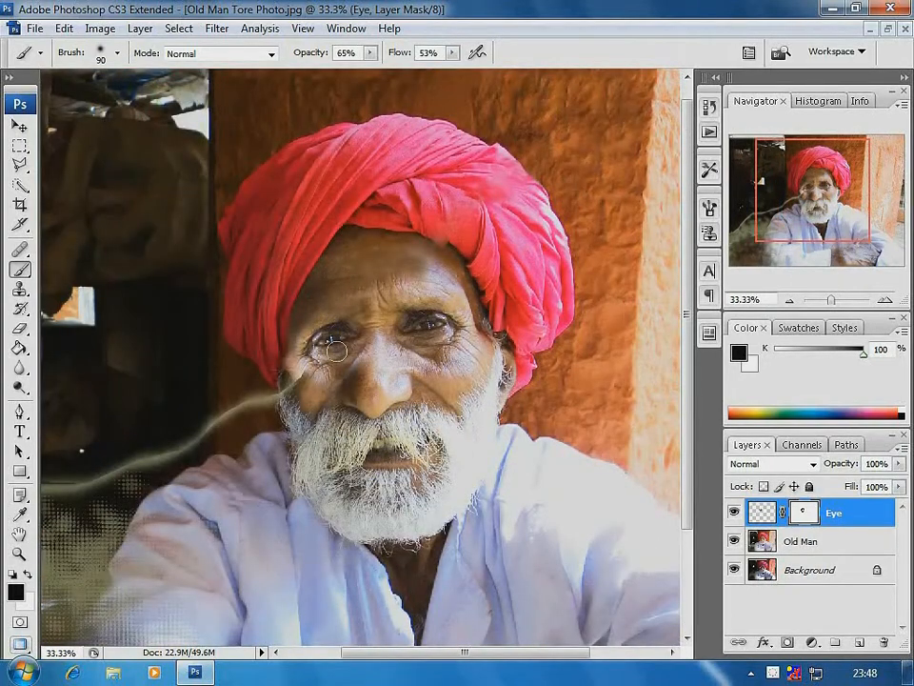
{"action": "left_click", "coordinate": [353, 343], "text": "alt"}
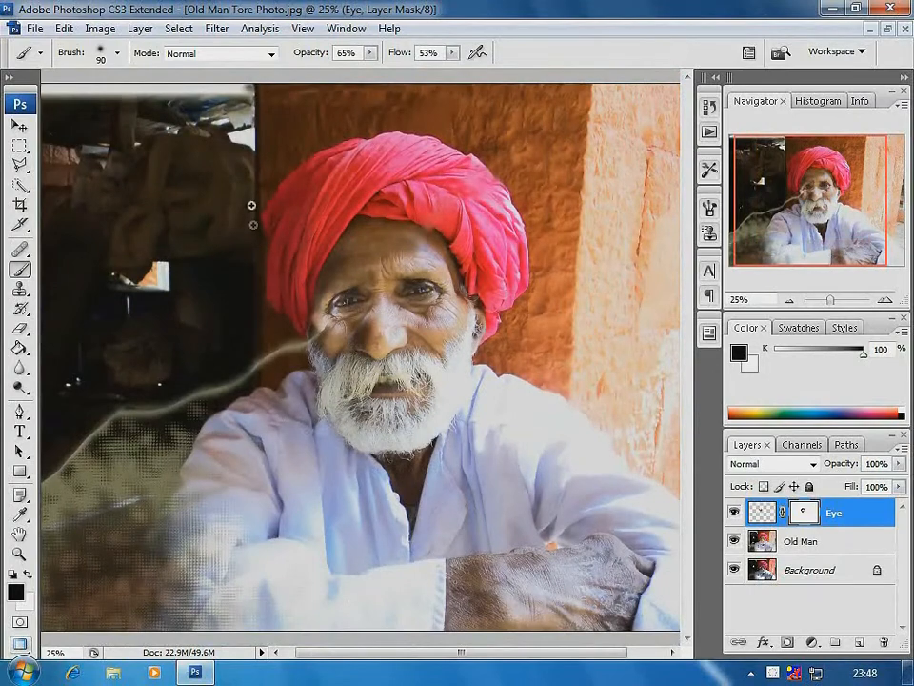
{"action": "left_click_drag", "start_coordinate": [251, 205], "coordinate": [626, 491]}
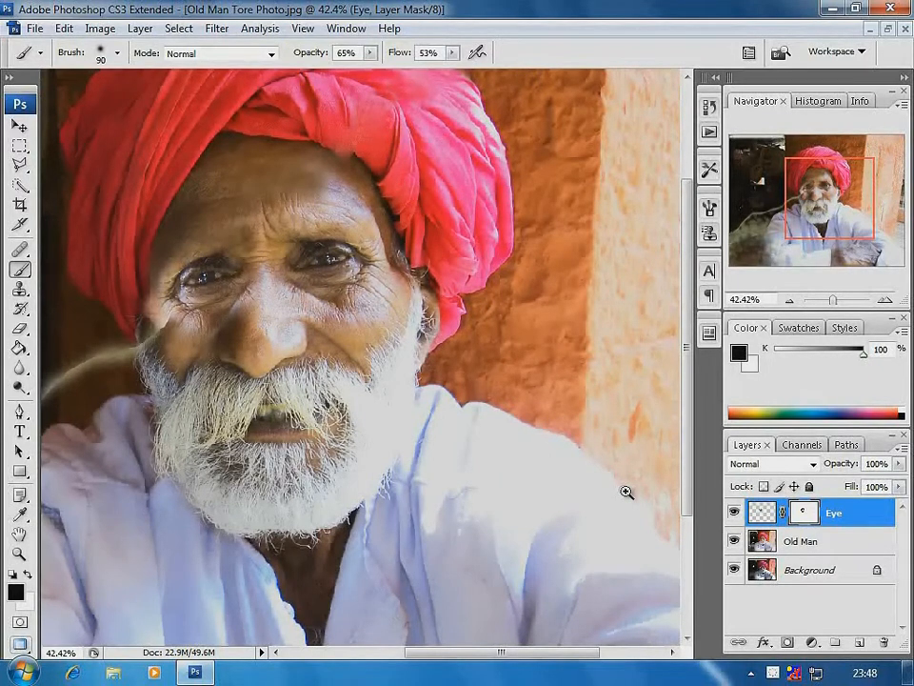
{"action": "left_click", "coordinate": [19, 147]}
{"action": "left_click", "coordinate": [75, 148]}
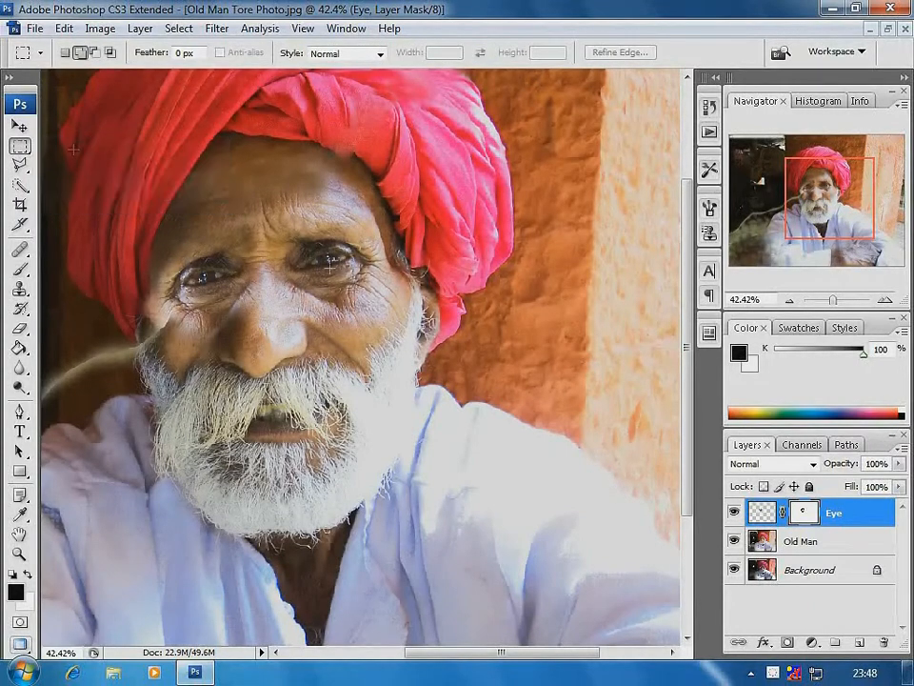
{"action": "left_click", "coordinate": [805, 551]}
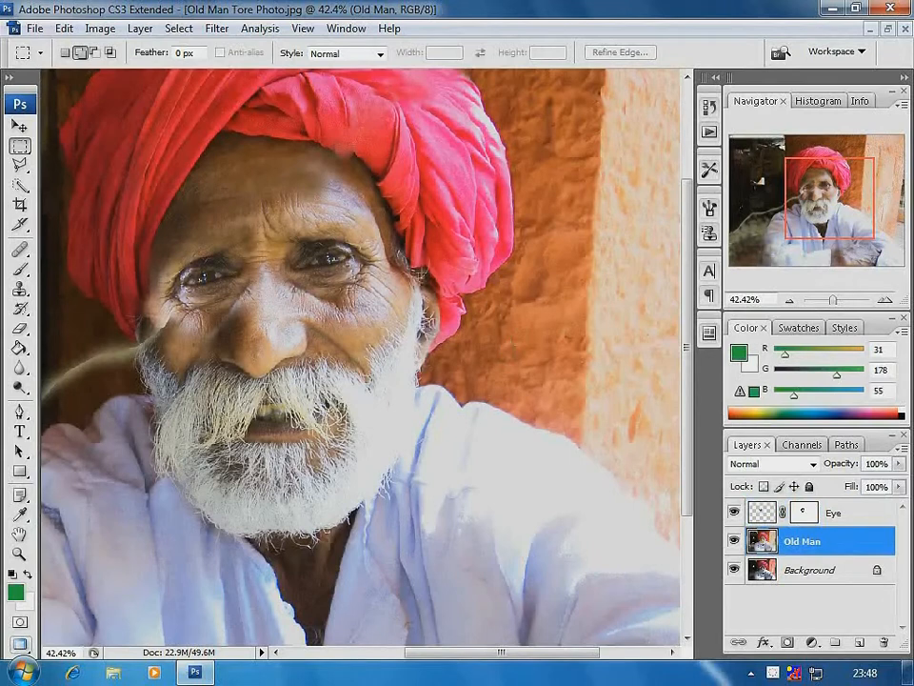
{"action": "left_click_drag", "start_coordinate": [351, 227], "coordinate": [460, 428]}
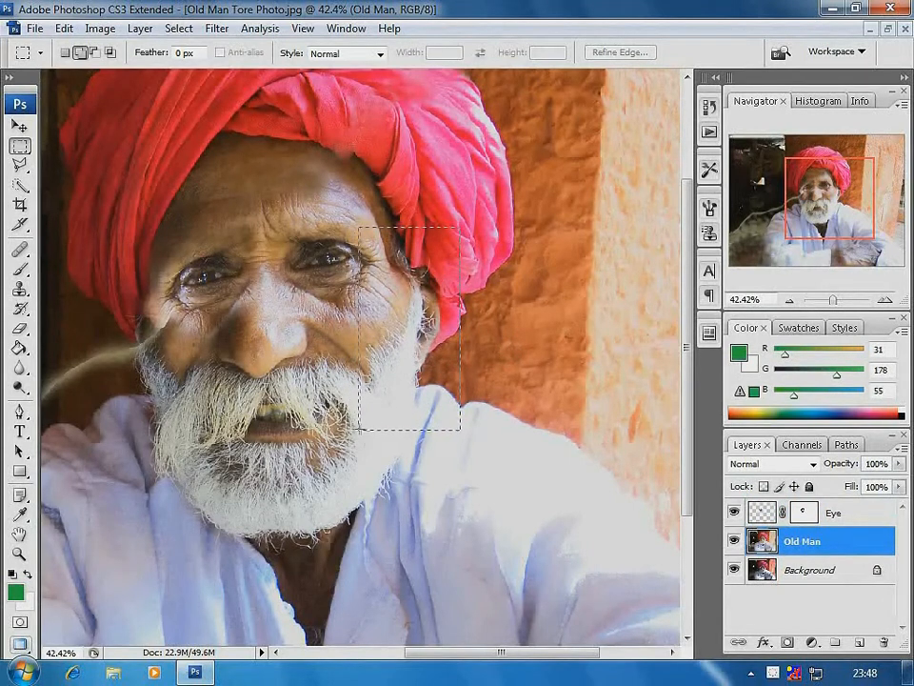
{"action": "left_click", "coordinate": [65, 28]}
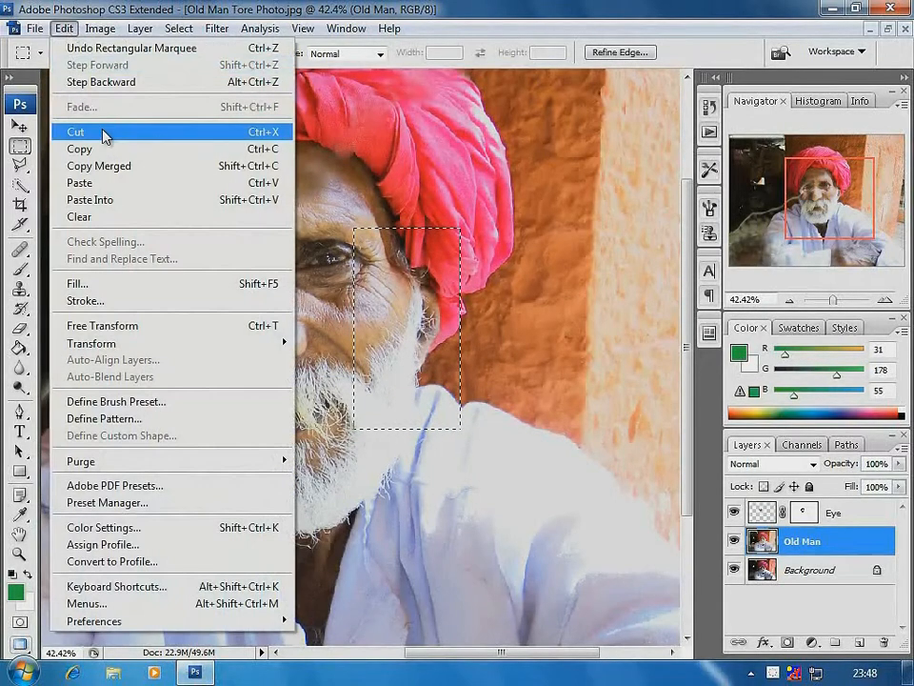
{"action": "left_click", "coordinate": [100, 148]}
{"action": "left_click", "coordinate": [65, 29]}
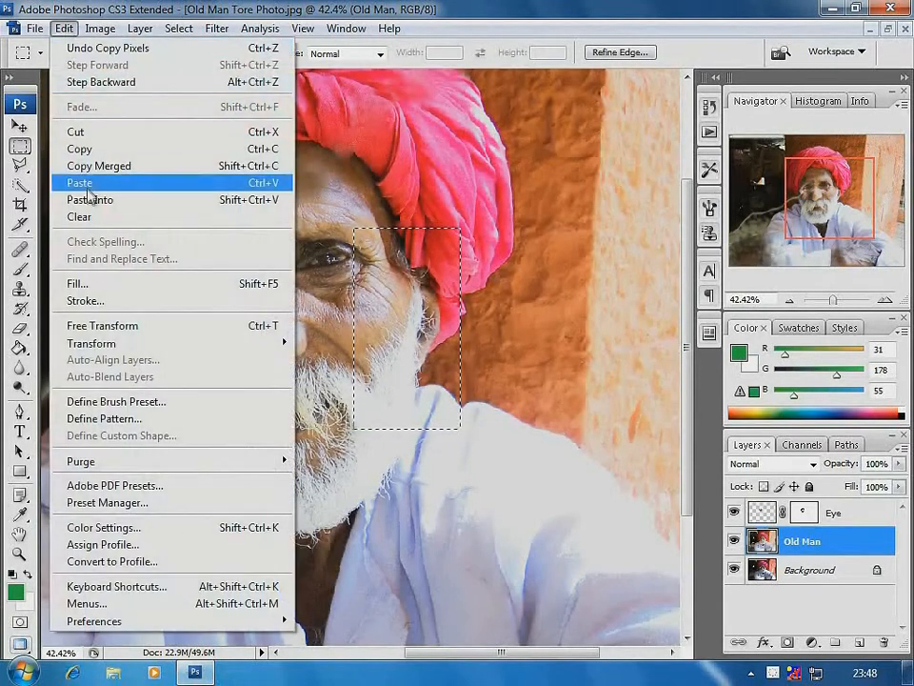
{"action": "left_click", "coordinate": [93, 181]}
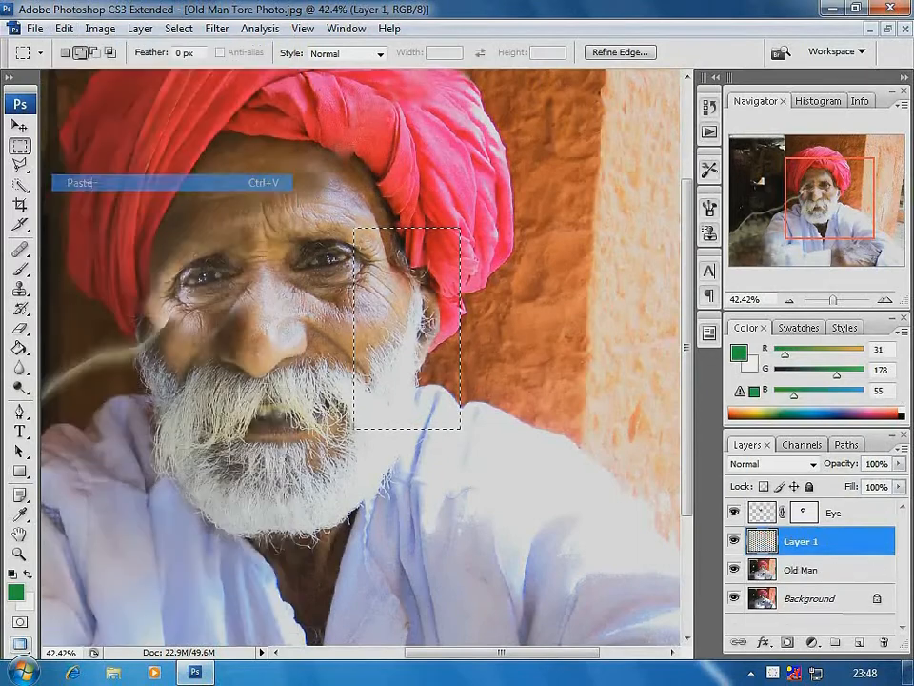
{"action": "left_click", "coordinate": [19, 126]}
{"action": "left_click_drag", "start_coordinate": [408, 324], "coordinate": [387, 332]}
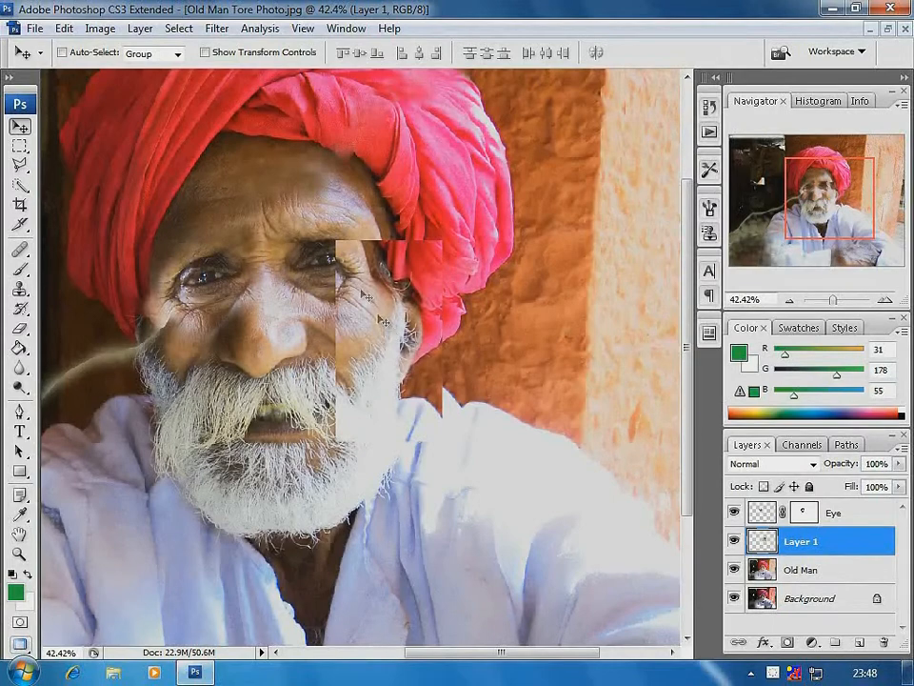
{"action": "left_click", "coordinate": [65, 29]}
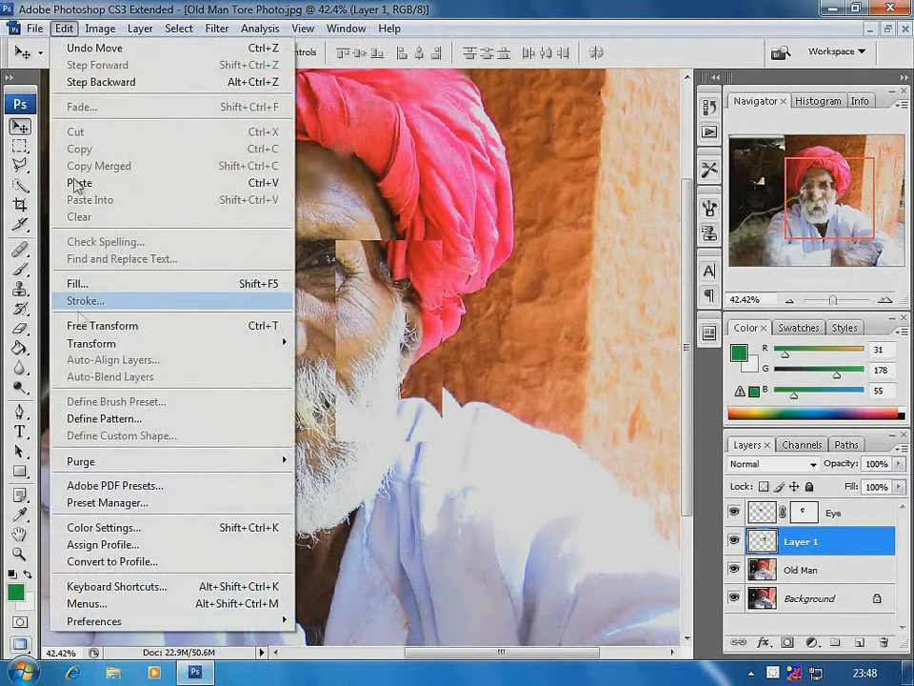
{"action": "mouse_move", "coordinate": [172, 345]}
{"action": "left_click", "coordinate": [407, 554]}
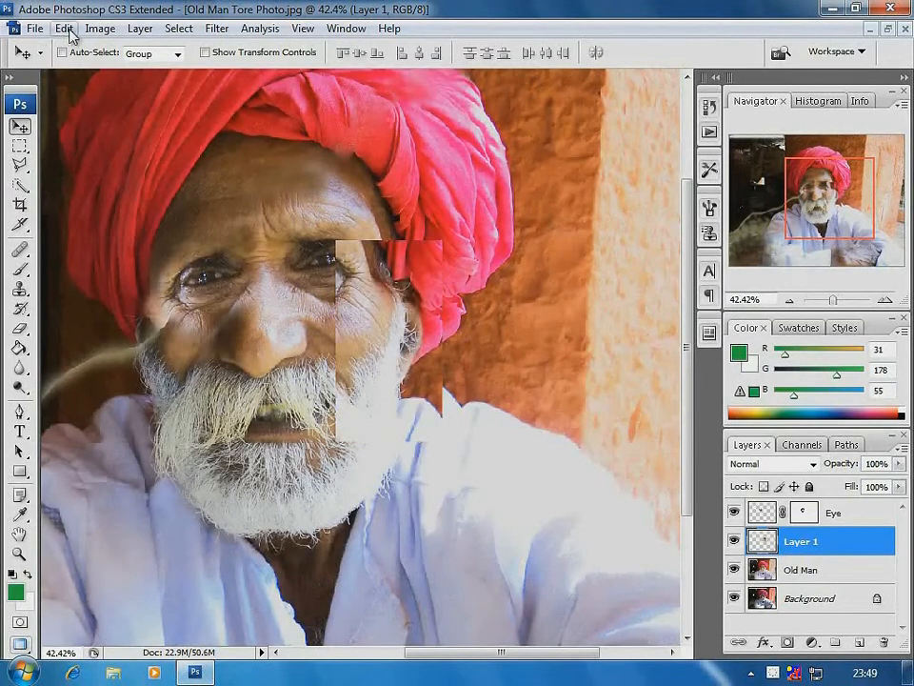
Flip the pasted cheek and beard patch horizontally and move it over the damaged side of the face
{"action": "left_click", "coordinate": [66, 29]}
{"action": "mouse_move", "coordinate": [91, 343]}
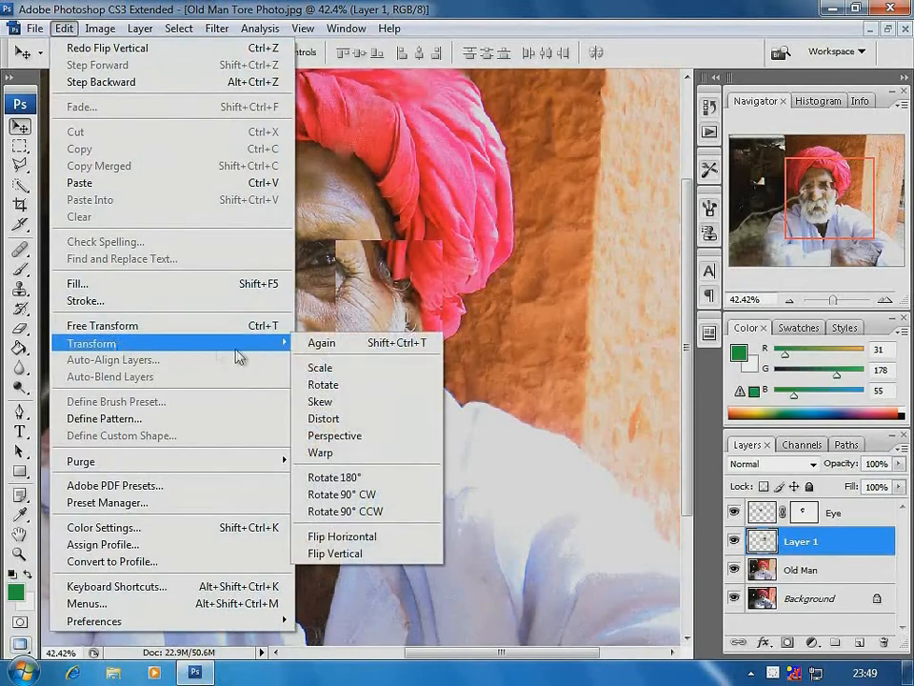
{"action": "left_click", "coordinate": [347, 537]}
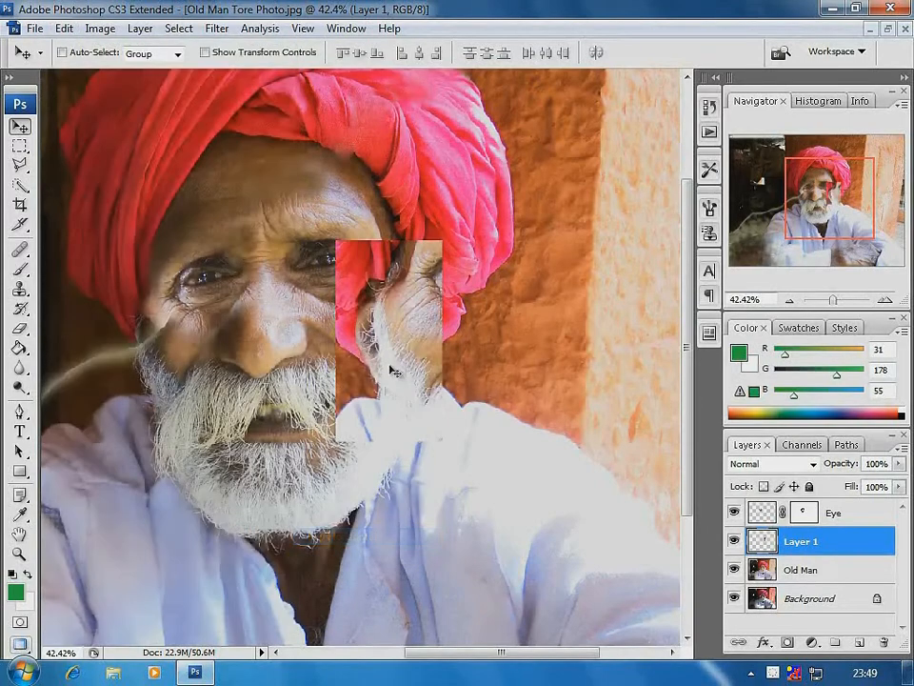
{"action": "left_click_drag", "start_coordinate": [384, 344], "coordinate": [106, 271]}
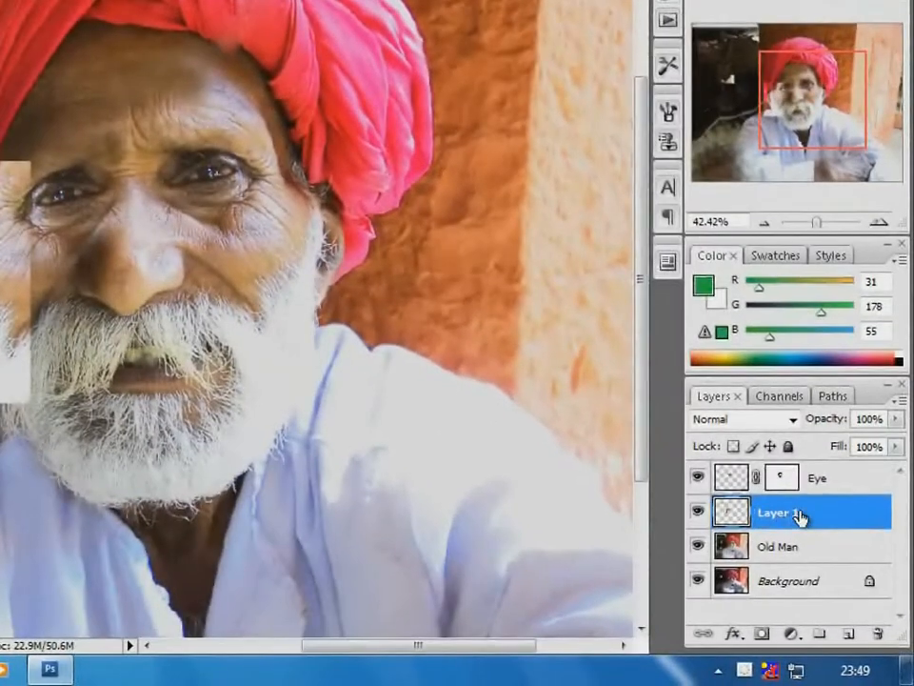
Rename the pasted patch layer as Beard and set its opacity to 49%
{"action": "double_click", "coordinate": [787, 513]}
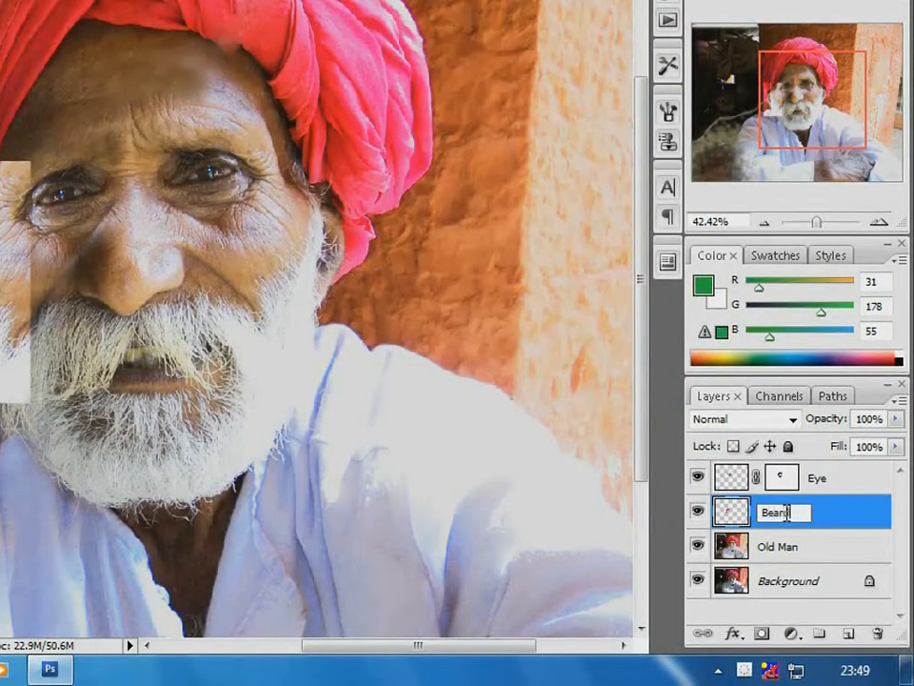
{"action": "key", "text": "Return"}
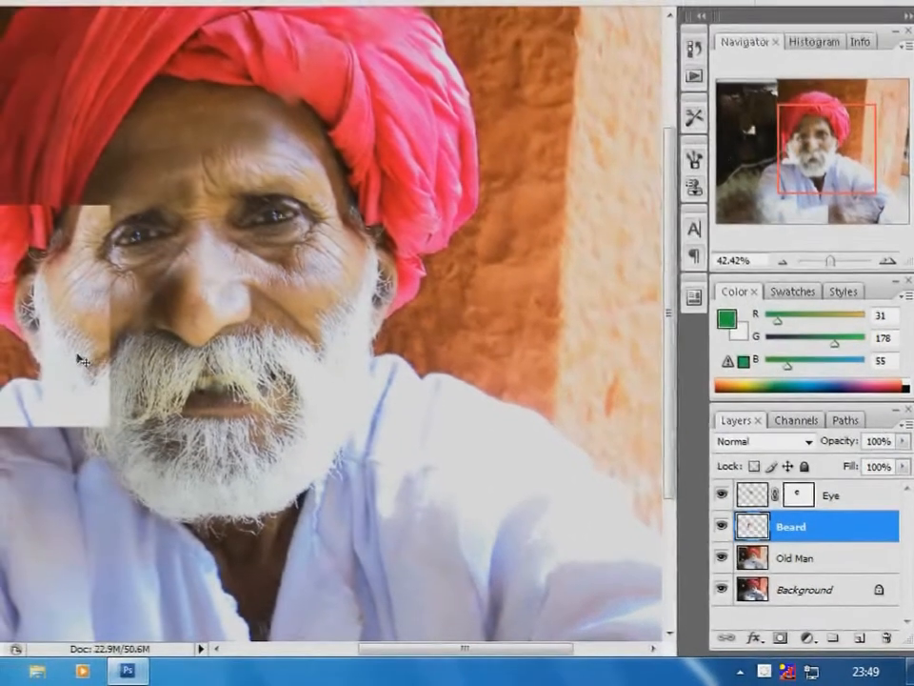
{"action": "left_click", "coordinate": [896, 419]}
{"action": "left_click_drag", "start_coordinate": [905, 448], "coordinate": [853, 462]}
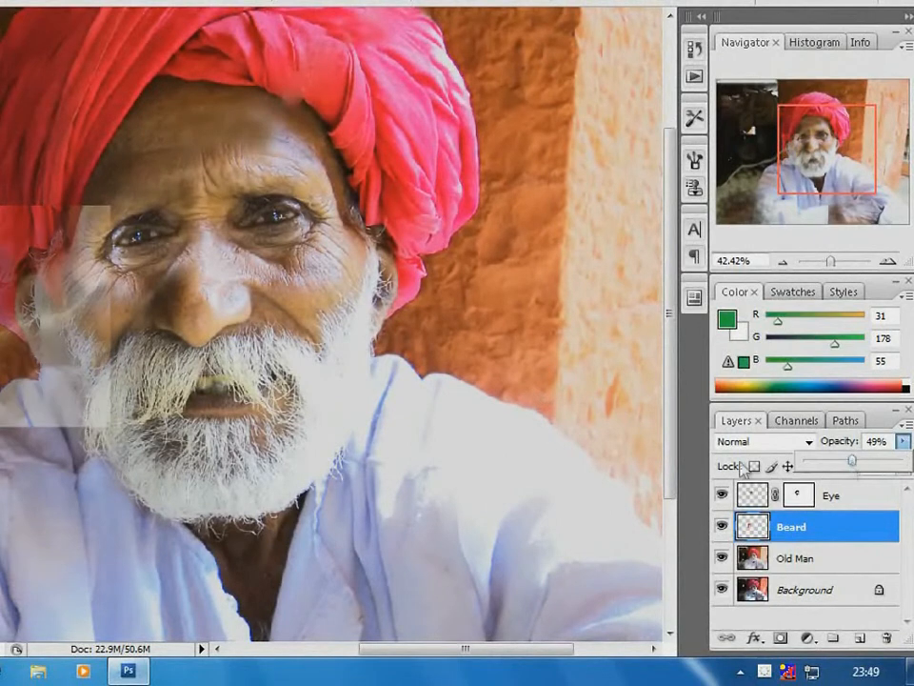
Shift the Beard patch slightly toward the nose to align its ear and whiskers with the face underneath
{"action": "left_click_drag", "start_coordinate": [45, 370], "coordinate": [65, 370]}
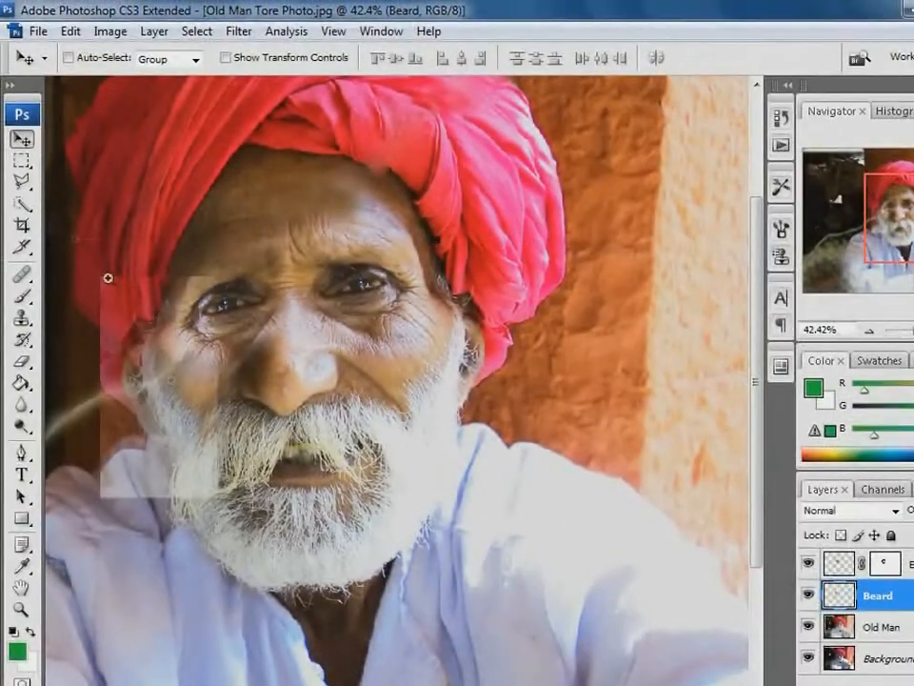
{"action": "left_click_drag", "start_coordinate": [107, 278], "coordinate": [267, 560]}
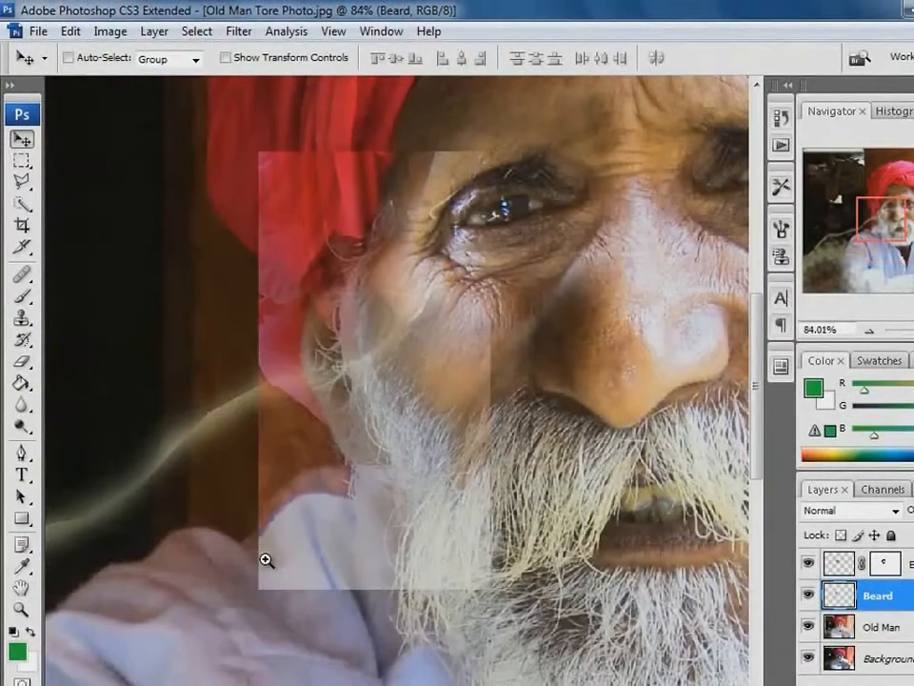
{"action": "mouse_move", "coordinate": [434, 360]}
{"action": "left_mouse_down"}
{"action": "mouse_move", "coordinate": [266, 429]}
{"action": "mouse_move", "coordinate": [416, 401]}
{"action": "mouse_move", "coordinate": [447, 359]}
{"action": "left_mouse_up"}
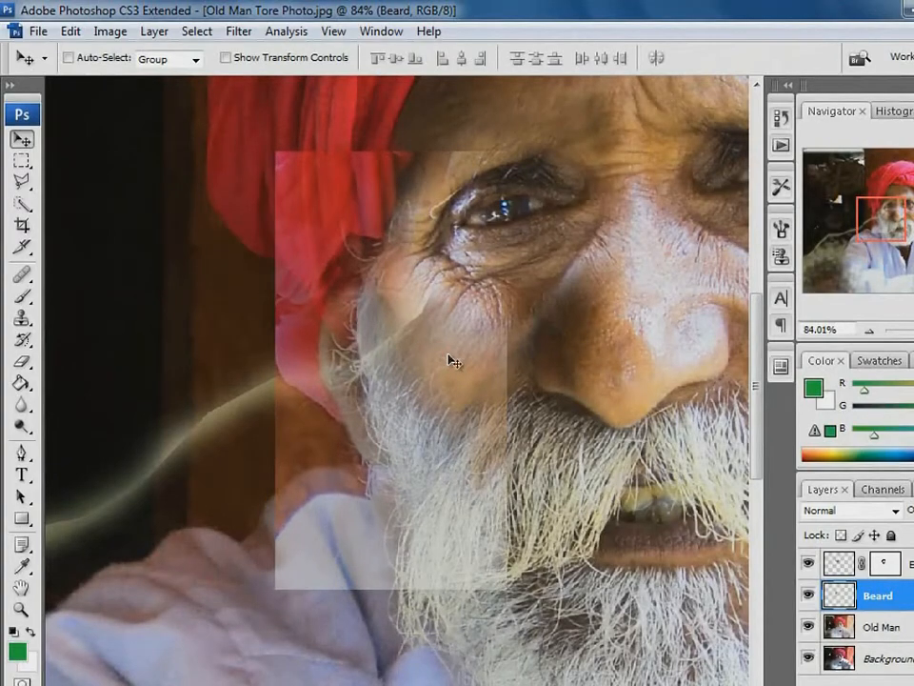
Warp the Beard patch, pulling its upper corners outward away from the nose to follow the side of the face
{"action": "left_click", "coordinate": [71, 32]}
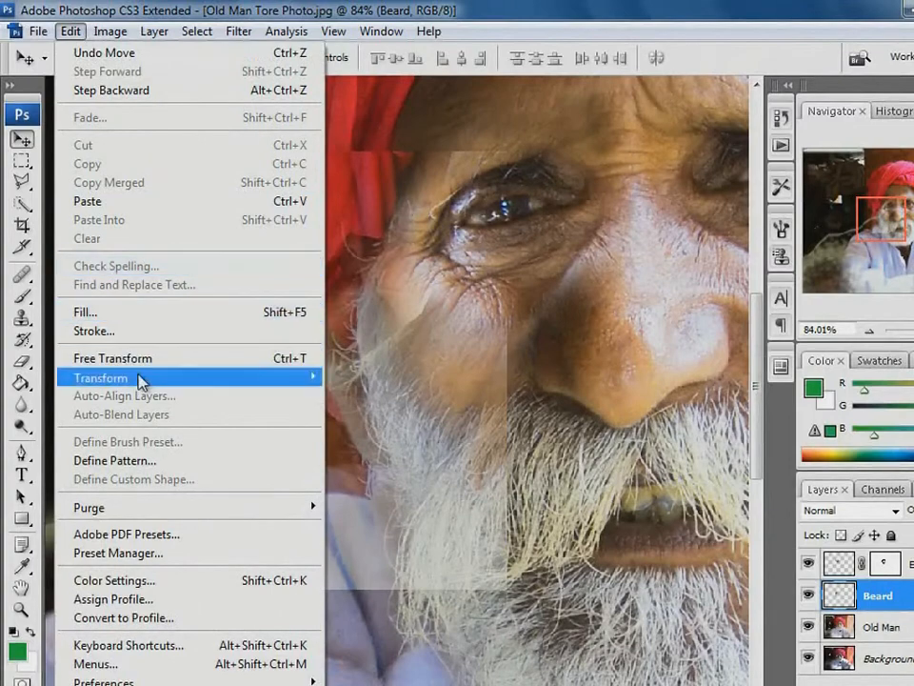
{"action": "mouse_move", "coordinate": [141, 381]}
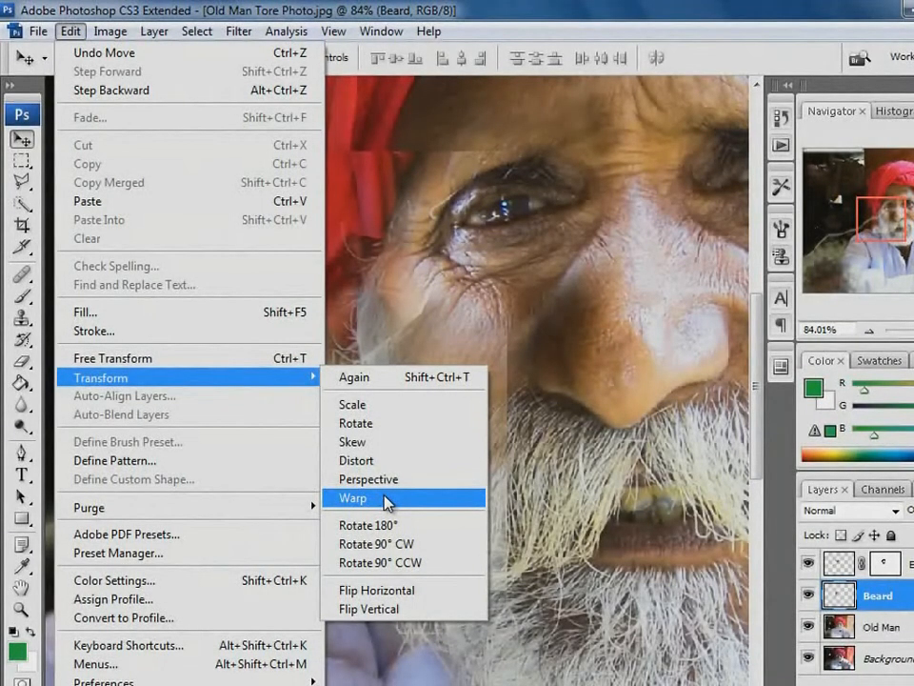
{"action": "left_click", "coordinate": [386, 499]}
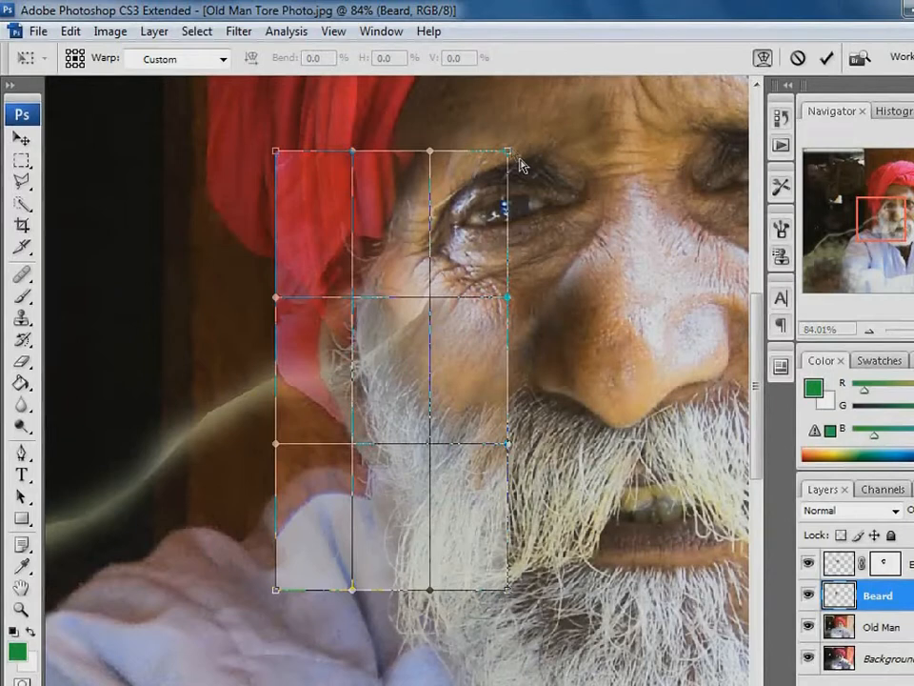
{"action": "left_click_drag", "start_coordinate": [508, 152], "coordinate": [464, 138]}
{"action": "left_click_drag", "start_coordinate": [354, 155], "coordinate": [229, 157]}
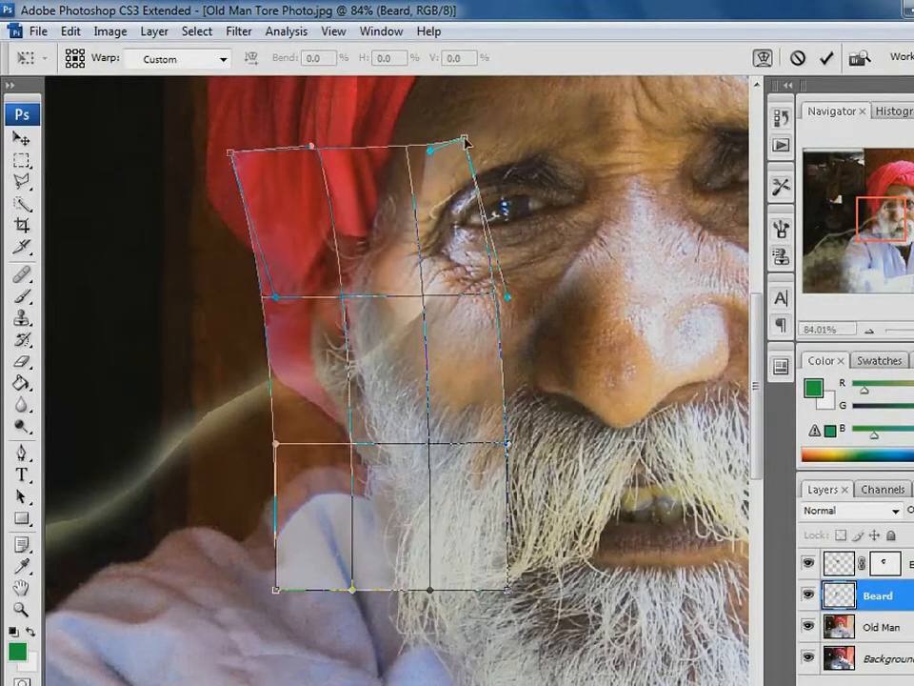
{"action": "left_click_drag", "start_coordinate": [465, 141], "coordinate": [449, 139]}
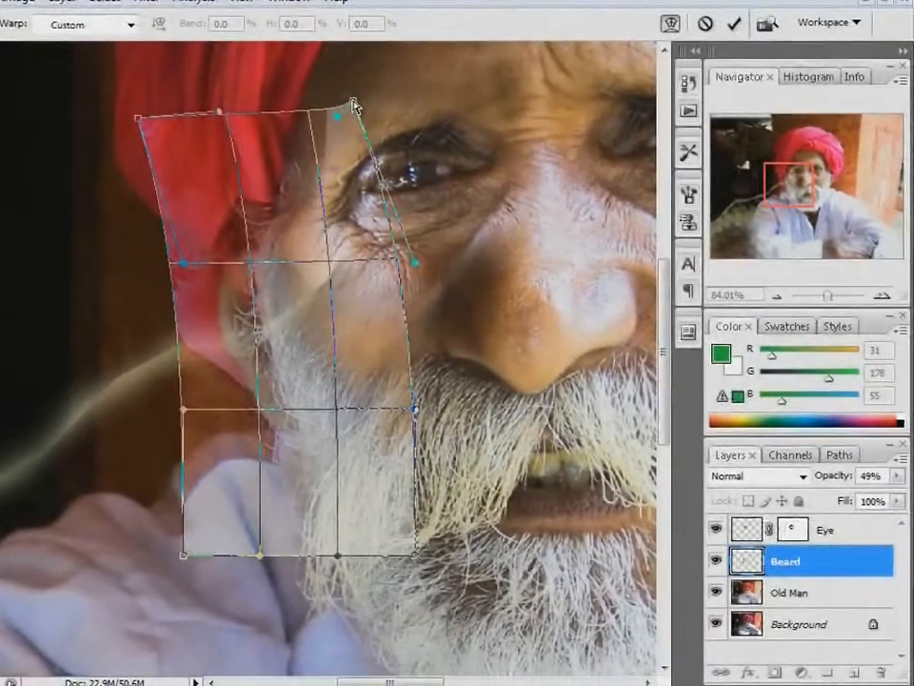
{"action": "key", "text": "Return"}
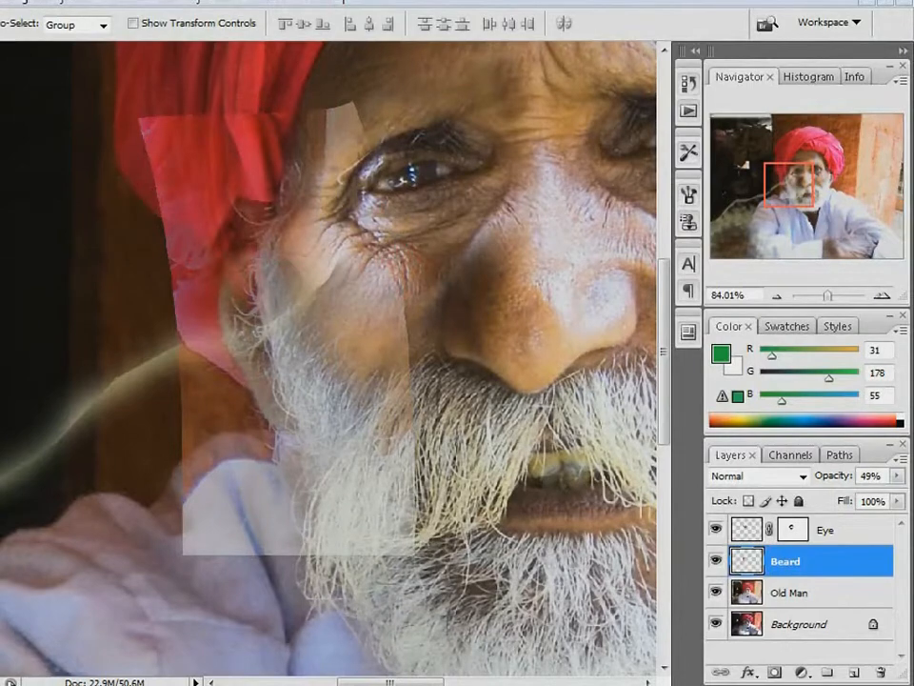
Add a layer mask to the Beard layer and paint black over the patch's turban, background and inner cheek edges
{"action": "left_click", "coordinate": [774, 673]}
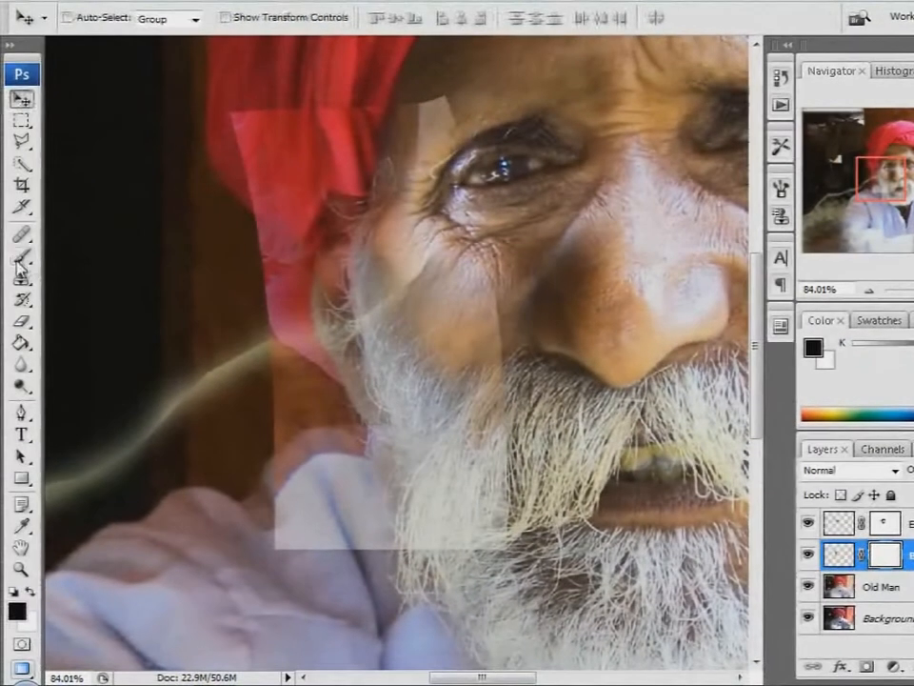
{"action": "left_click", "coordinate": [19, 258]}
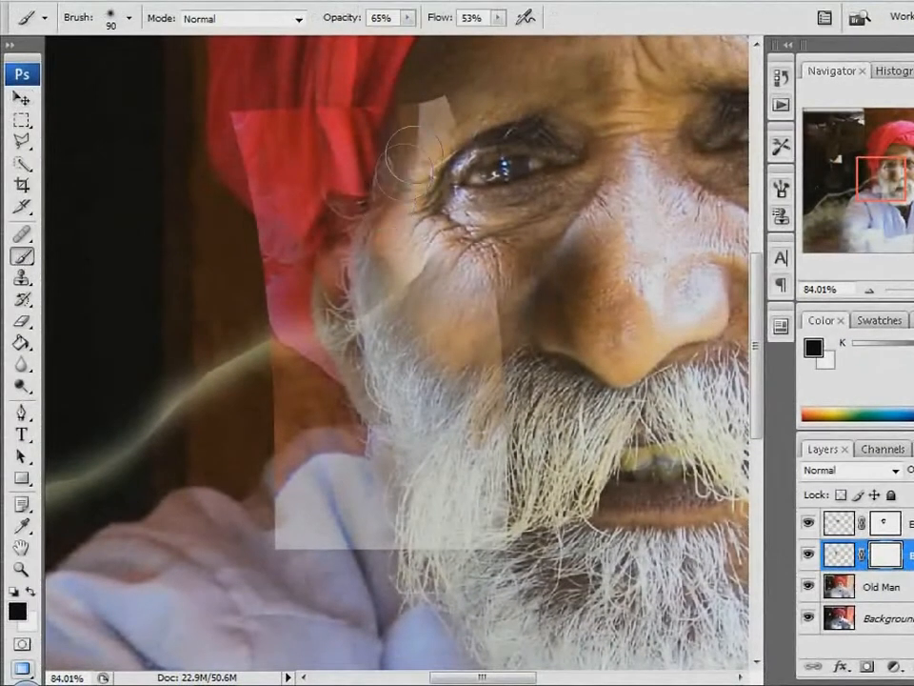
{"action": "mouse_move", "coordinate": [330, 100]}
{"action": "left_mouse_down"}
{"action": "mouse_move", "coordinate": [407, 113]}
{"action": "mouse_move", "coordinate": [296, 102]}
{"action": "mouse_move", "coordinate": [233, 113]}
{"action": "mouse_move", "coordinate": [259, 148]}
{"action": "mouse_move", "coordinate": [259, 362]}
{"action": "mouse_move", "coordinate": [305, 467]}
{"action": "mouse_move", "coordinate": [339, 483]}
{"action": "mouse_move", "coordinate": [255, 434]}
{"action": "mouse_move", "coordinate": [284, 249]}
{"action": "mouse_move", "coordinate": [306, 380]}
{"action": "left_mouse_up"}
{"action": "mouse_move", "coordinate": [424, 271]}
{"action": "left_mouse_down"}
{"action": "mouse_move", "coordinate": [475, 322]}
{"action": "mouse_move", "coordinate": [483, 395]}
{"action": "left_mouse_up"}
Set the Beard layer's opacity to 100% and mask out the remaining patch edge on the cheek below the eye
{"action": "left_click", "coordinate": [897, 470]}
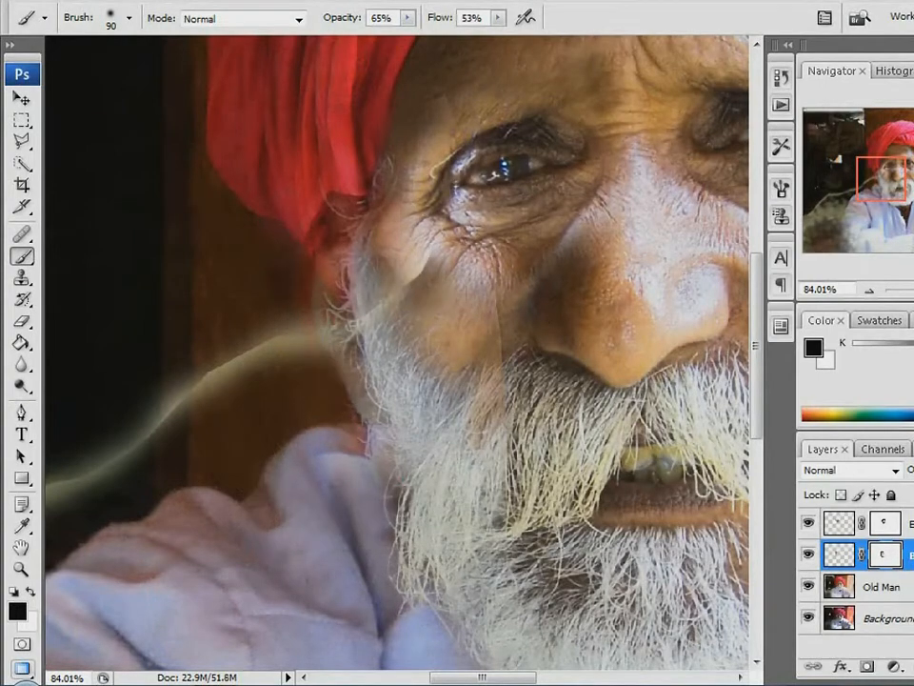
{"action": "left_click_drag", "start_coordinate": [848, 494], "coordinate": [901, 494]}
{"action": "left_click", "coordinate": [447, 293]}
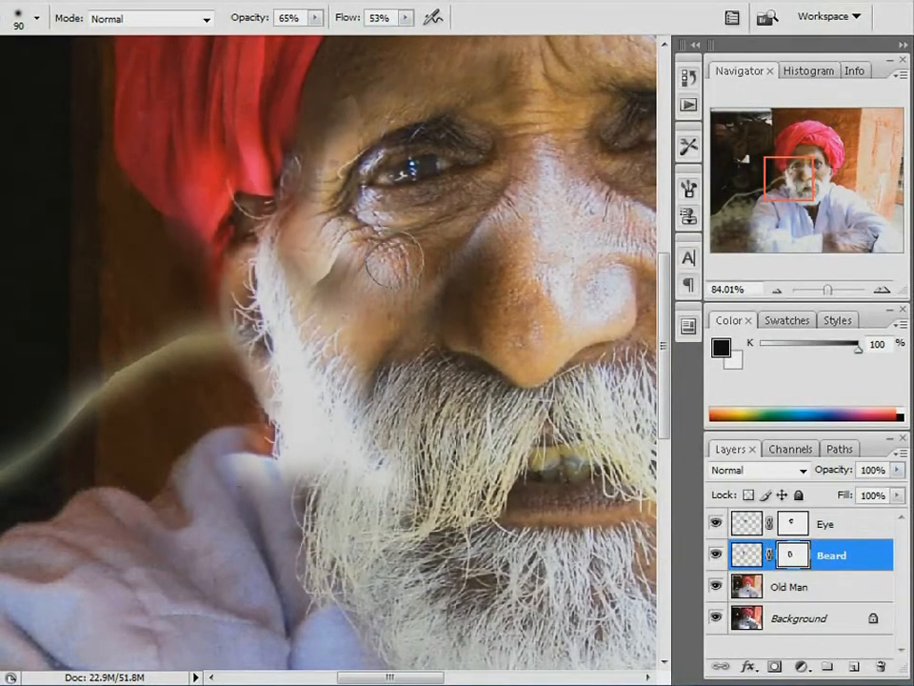
Paint white on the Beard layer's mask to bring back the patch over the torn cheek and beard edge
{"action": "left_click", "coordinate": [748, 555]}
{"action": "left_click", "coordinate": [791, 554]}
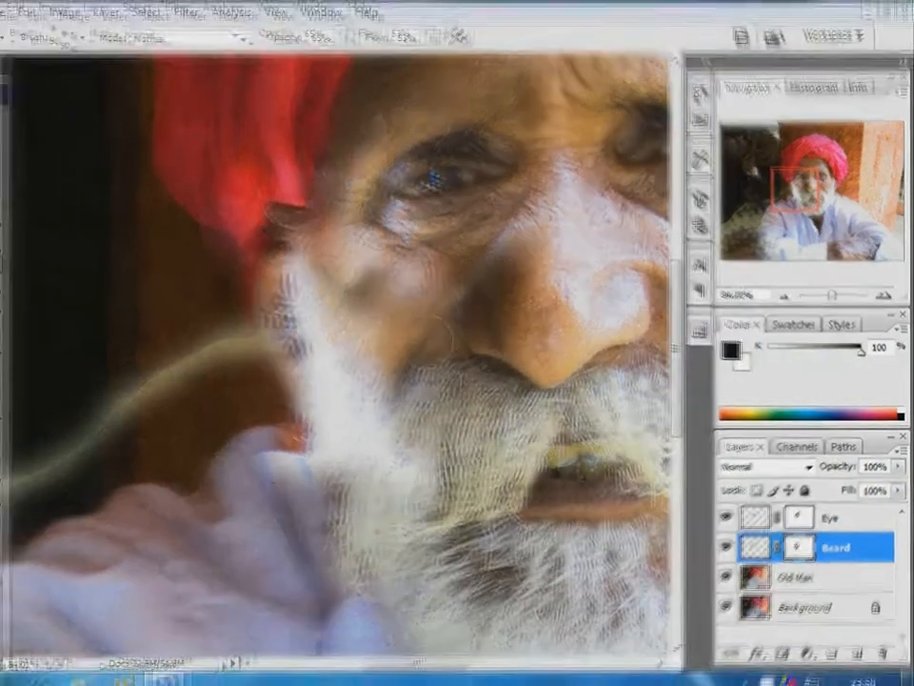
{"action": "key", "text": "x"}
{"action": "mouse_move", "coordinate": [411, 333]}
{"action": "left_mouse_down"}
{"action": "mouse_move", "coordinate": [417, 327]}
{"action": "mouse_move", "coordinate": [357, 400]}
{"action": "left_mouse_up"}
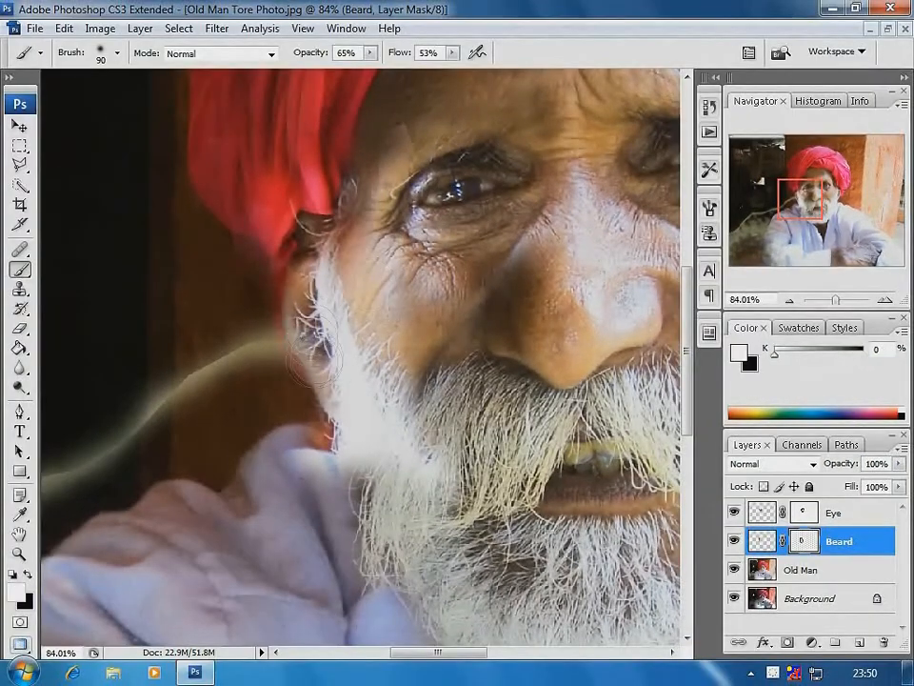
Paint white with a smaller brush on the Beard layer's mask along the outer ear and jaw edge to restore the patch there
{"action": "key", "text": "["}
{"action": "key", "text": "["}
{"action": "key", "text": "["}
{"action": "key", "text": "["}
{"action": "key", "text": "["}
{"action": "left_click_drag", "start_coordinate": [314, 345], "coordinate": [355, 444]}
Paint black on the Beard layer's mask to trim the red turban spill and stray patch edge beside the ear and jaw
{"action": "key", "text": "x"}
{"action": "left_click_drag", "start_coordinate": [177, 182], "coordinate": [404, 451]}
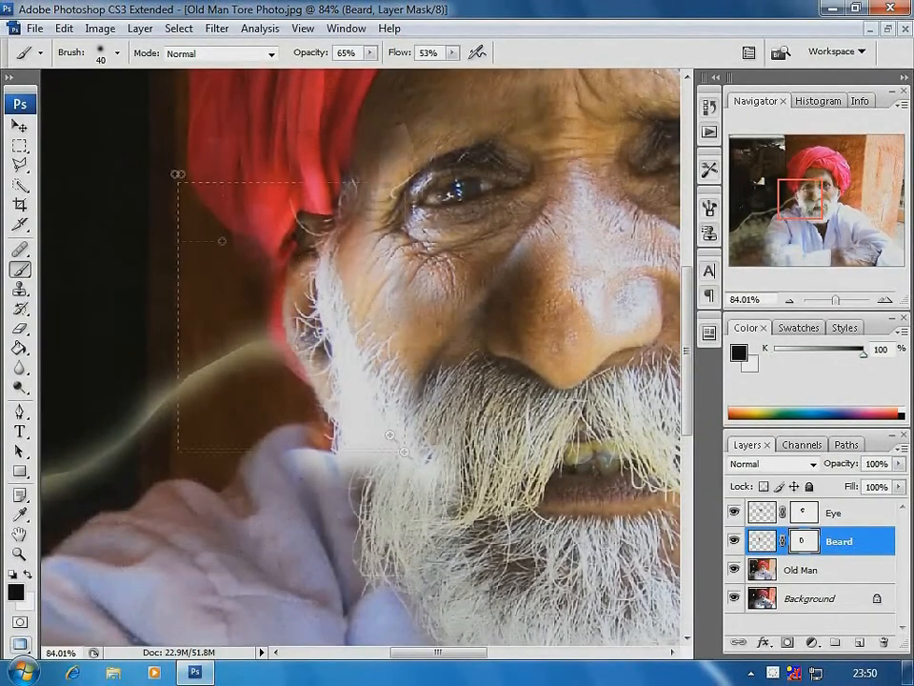
{"action": "key", "text": "["}
{"action": "key", "text": "["}
{"action": "left_click_drag", "start_coordinate": [335, 297], "coordinate": [335, 389]}
{"action": "left_click_drag", "start_coordinate": [335, 438], "coordinate": [384, 516]}
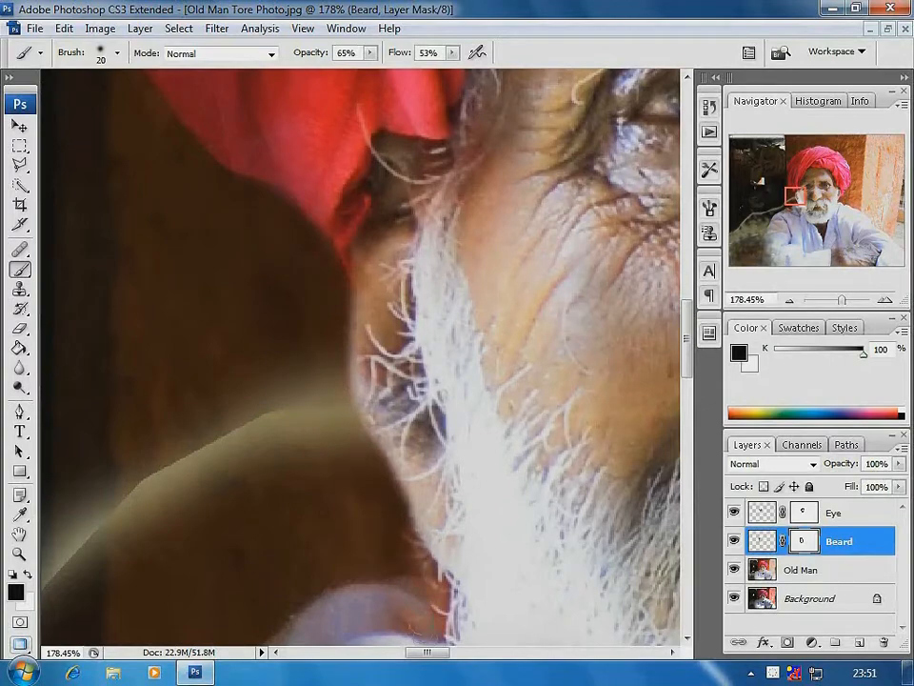
Lower the brush opacity to 30% and softly mask the Beard patch where its bright lower edge meets the original beard
{"action": "key", "text": "ctrl+minus"}
{"action": "key", "text": "ctrl+minus"}
{"action": "key", "text": "bracketright"}
{"action": "key", "text": "bracketright"}
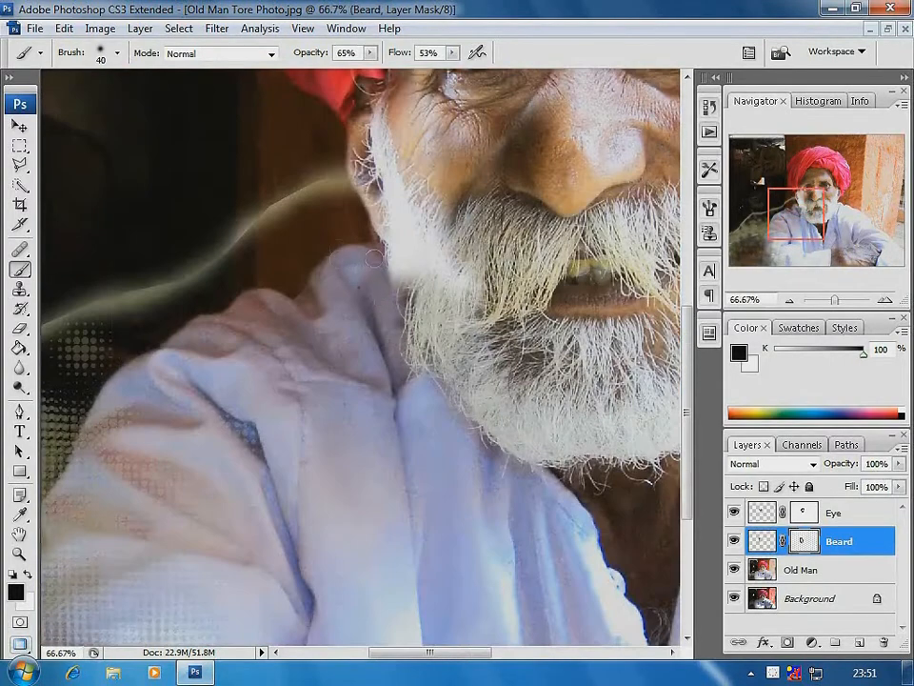
{"action": "left_click", "coordinate": [371, 54]}
{"action": "left_click", "coordinate": [341, 73]}
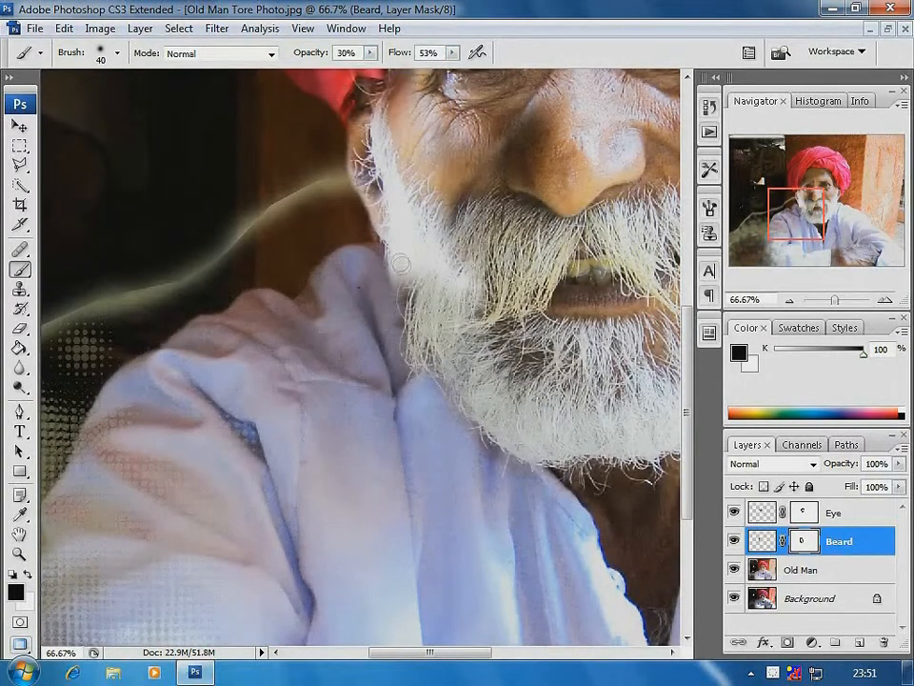
{"action": "key", "text": "bracketright"}
{"action": "key", "text": "bracketright"}
{"action": "key", "text": "bracketright"}
{"action": "key", "text": "bracketright"}
{"action": "key", "text": "bracketright"}
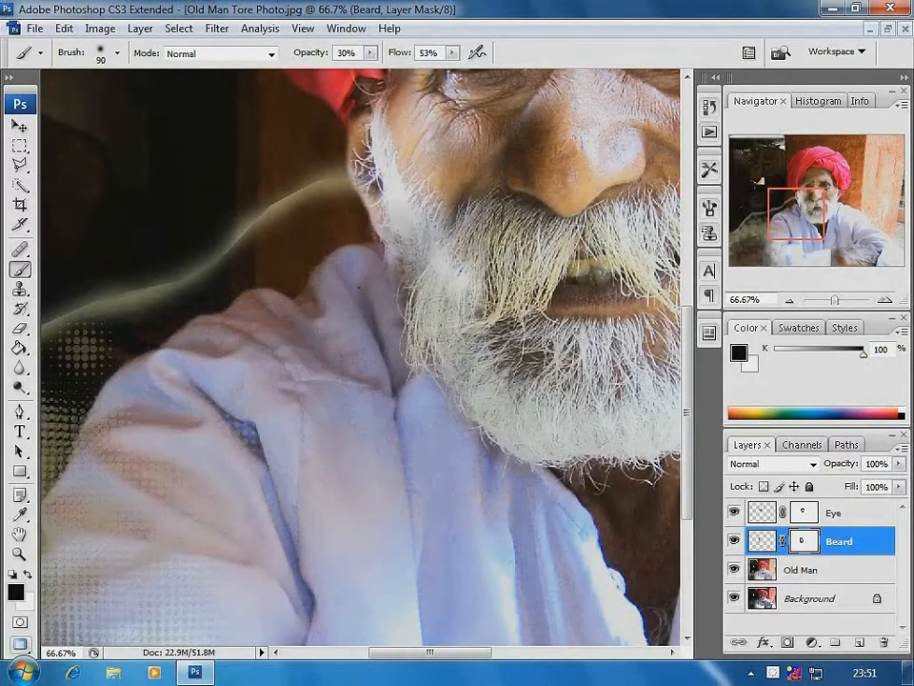
Clone nearby background on the Old Man layer over the glowing tear line beside the damaged ear
{"action": "key", "text": "ctrl+minus"}
{"action": "key", "text": "ctrl+minus"}
{"action": "left_click_drag", "start_coordinate": [221, 243], "coordinate": [388, 473]}
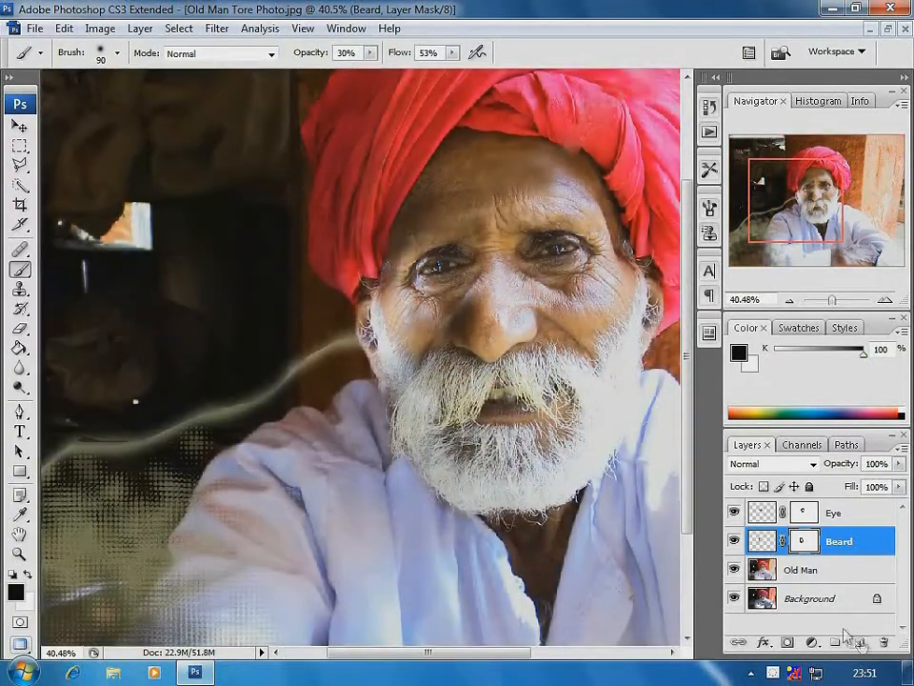
{"action": "left_click", "coordinate": [761, 570]}
{"action": "left_click", "coordinate": [141, 285], "text": "alt"}
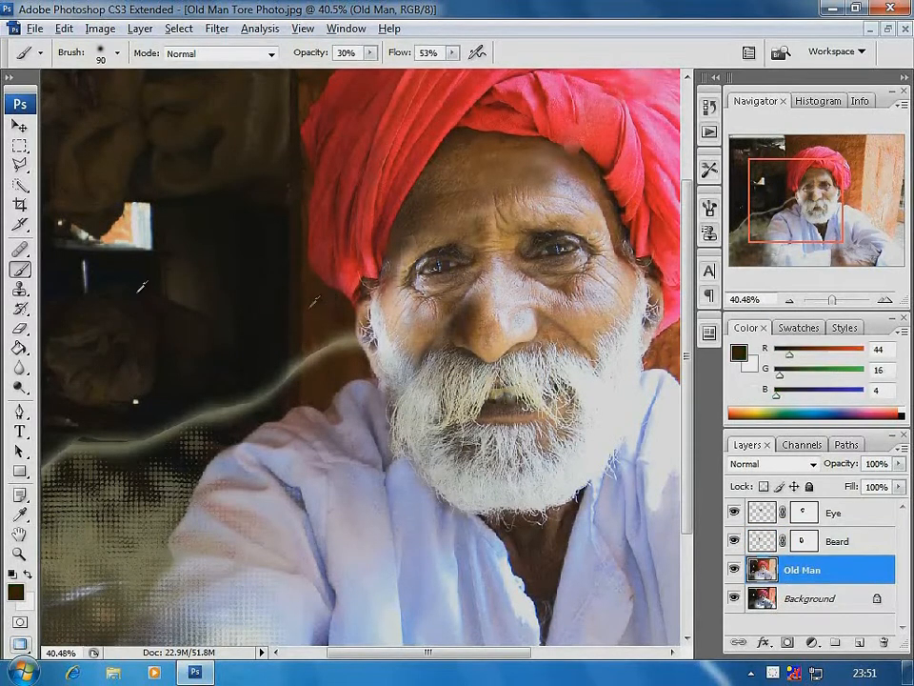
{"action": "left_click", "coordinate": [19, 290]}
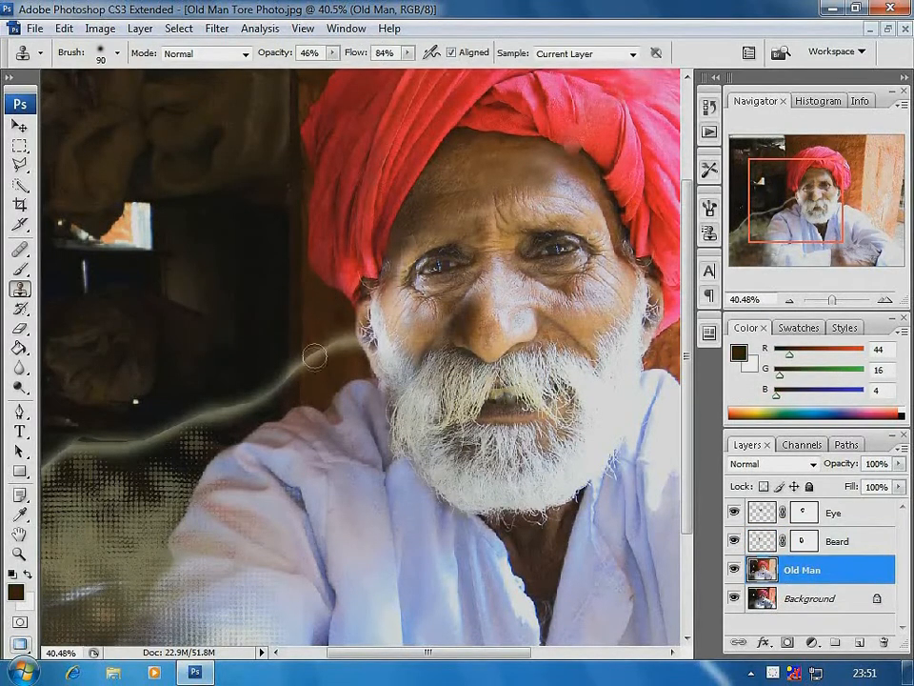
{"action": "mouse_move", "coordinate": [312, 368]}
{"action": "left_mouse_down"}
{"action": "mouse_move", "coordinate": [314, 355]}
{"action": "mouse_move", "coordinate": [327, 353]}
{"action": "left_mouse_up"}
{"action": "left_click_drag", "start_coordinate": [250, 271], "coordinate": [438, 388]}
{"action": "left_click", "coordinate": [361, 270], "text": "alt"}
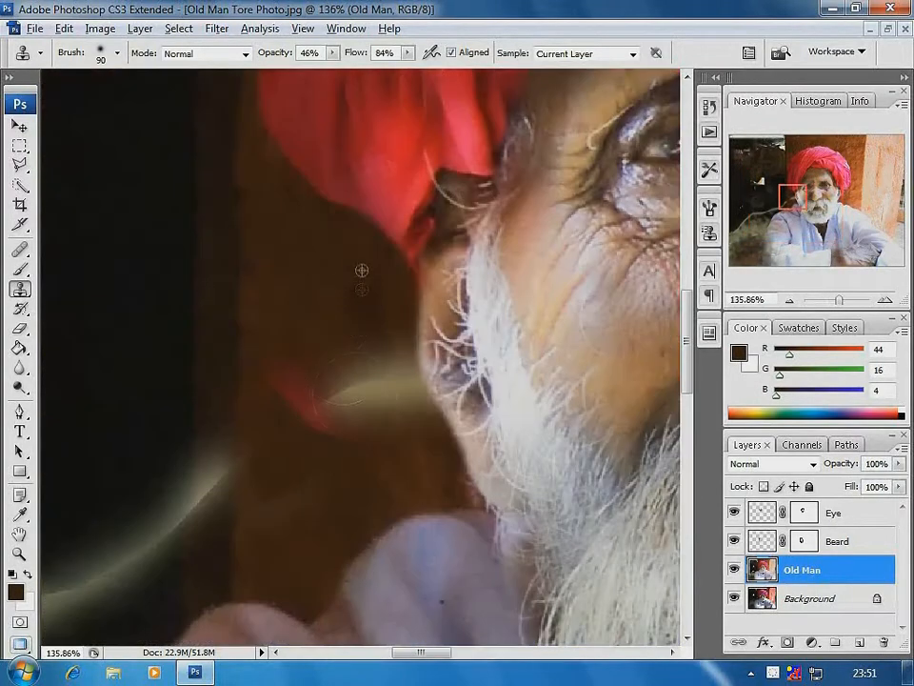
{"action": "left_click", "coordinate": [351, 386]}
Set the Clone Stamp to 71% opacity and 90% flow and clone away the tear line across the brown wall beside the ear
{"action": "left_click_drag", "start_coordinate": [333, 54], "coordinate": [356, 70]}
{"action": "left_click_drag", "start_coordinate": [408, 54], "coordinate": [414, 69]}
{"action": "left_click_drag", "start_coordinate": [291, 395], "coordinate": [332, 434]}
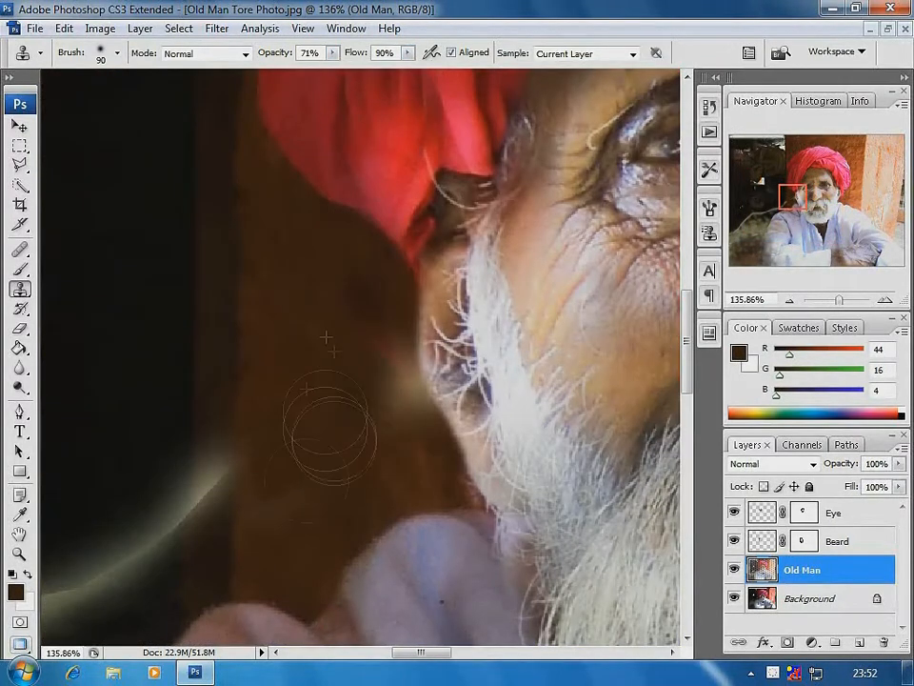
{"action": "left_click", "coordinate": [358, 374], "text": "alt"}
{"action": "mouse_move", "coordinate": [370, 335]}
{"action": "left_mouse_down"}
{"action": "mouse_move", "coordinate": [383, 437]}
{"action": "mouse_move", "coordinate": [395, 377]}
{"action": "mouse_move", "coordinate": [426, 423]}
{"action": "mouse_move", "coordinate": [355, 421]}
{"action": "mouse_move", "coordinate": [381, 465]}
{"action": "mouse_move", "coordinate": [345, 295]}
{"action": "mouse_move", "coordinate": [387, 362]}
{"action": "left_mouse_up"}
{"action": "key", "text": "bracketleft"}
{"action": "key", "text": "bracketleft"}
{"action": "key", "text": "bracketleft"}
{"action": "key", "text": "bracketleft"}
{"action": "key", "text": "bracketleft"}
{"action": "left_click", "coordinate": [344, 289], "text": "alt"}
{"action": "left_click", "coordinate": [272, 351], "text": "alt"}
{"action": "mouse_move", "coordinate": [238, 443]}
{"action": "left_mouse_down"}
{"action": "mouse_move", "coordinate": [203, 517]}
{"action": "mouse_move", "coordinate": [209, 560]}
{"action": "mouse_move", "coordinate": [172, 502]}
{"action": "mouse_move", "coordinate": [172, 585]}
{"action": "mouse_move", "coordinate": [147, 498]}
{"action": "left_mouse_up"}
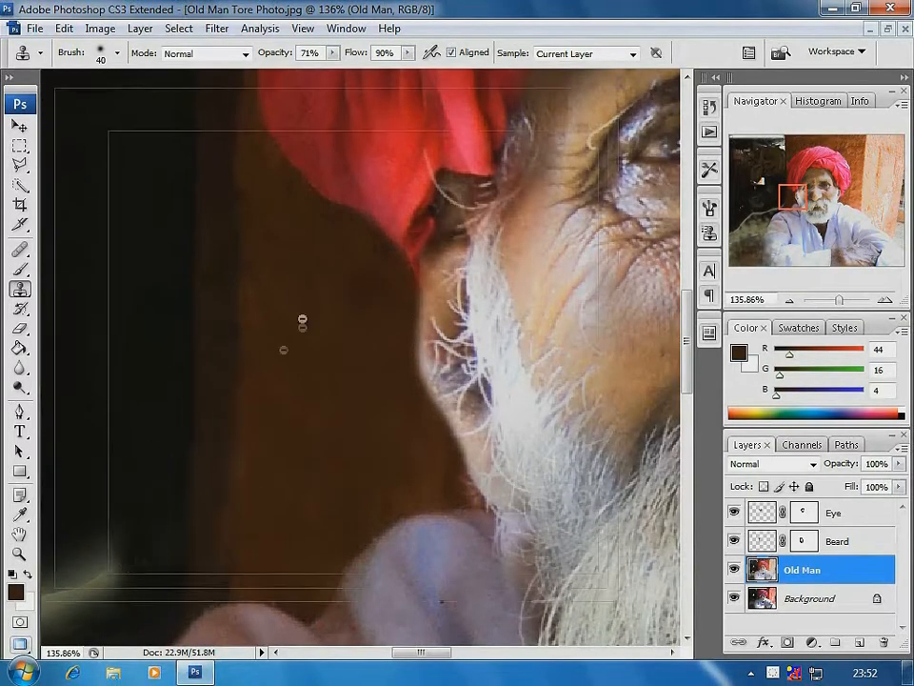
Clone dark background over the glowing tear line above the man's shoulder with a 70 px brush
{"action": "key", "text": "ctrl+minus"}
{"action": "key", "text": "ctrl+minus"}
{"action": "key", "text": "ctrl+minus"}
{"action": "key", "text": "ctrl+minus"}
{"action": "key", "text": "ctrl+minus"}
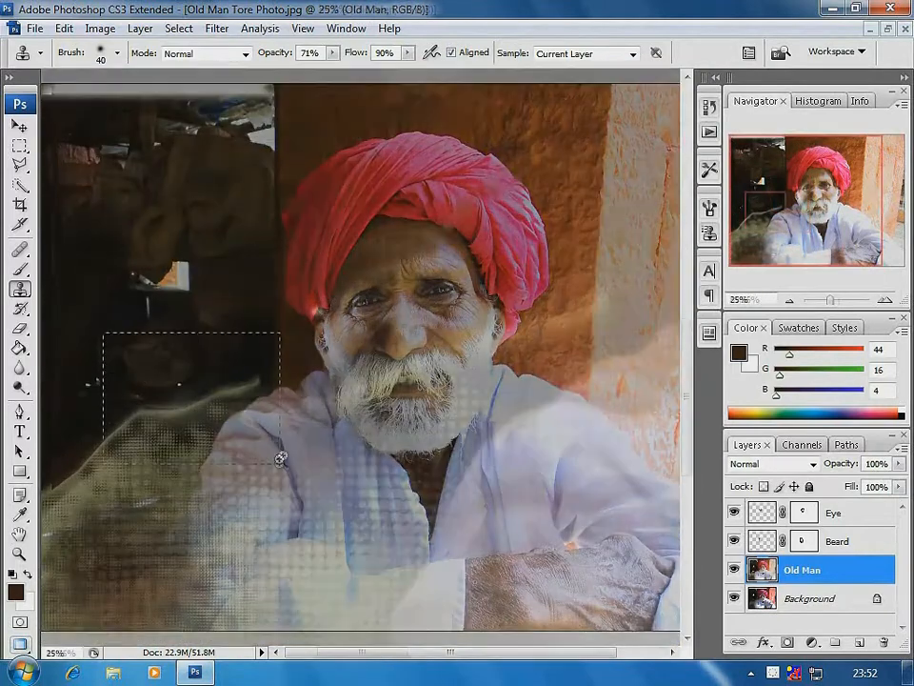
{"action": "left_click_drag", "start_coordinate": [281, 458], "coordinate": [282, 460]}
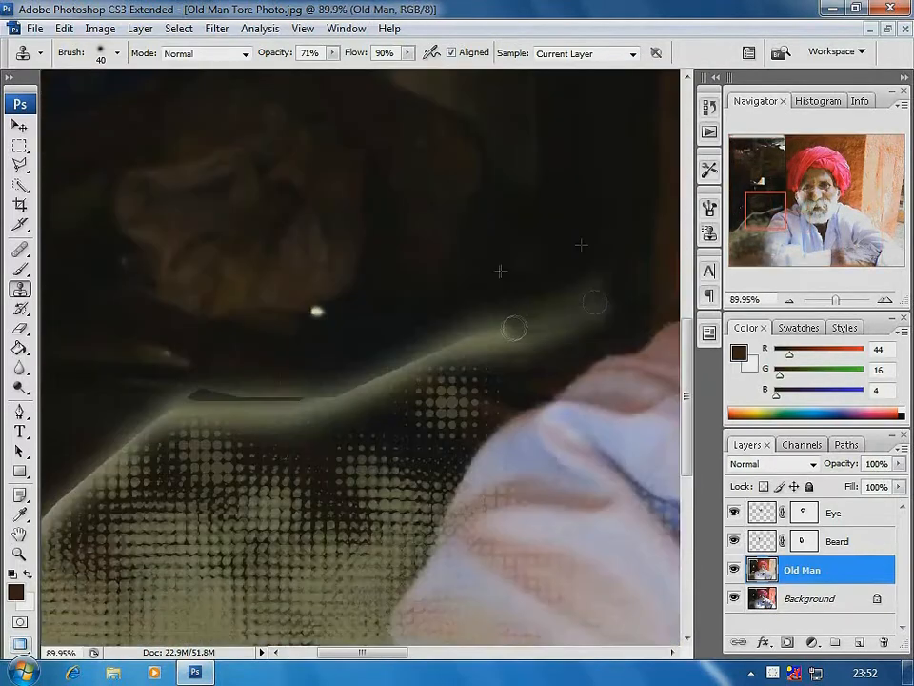
{"action": "key", "text": "bracketright"}
{"action": "key", "text": "bracketright"}
{"action": "key", "text": "bracketright"}
{"action": "mouse_move", "coordinate": [469, 341]}
{"action": "left_mouse_down"}
{"action": "mouse_move", "coordinate": [314, 392]}
{"action": "mouse_move", "coordinate": [310, 421]}
{"action": "mouse_move", "coordinate": [304, 338]}
{"action": "mouse_move", "coordinate": [191, 393]}
{"action": "mouse_move", "coordinate": [179, 422]}
{"action": "left_mouse_up"}
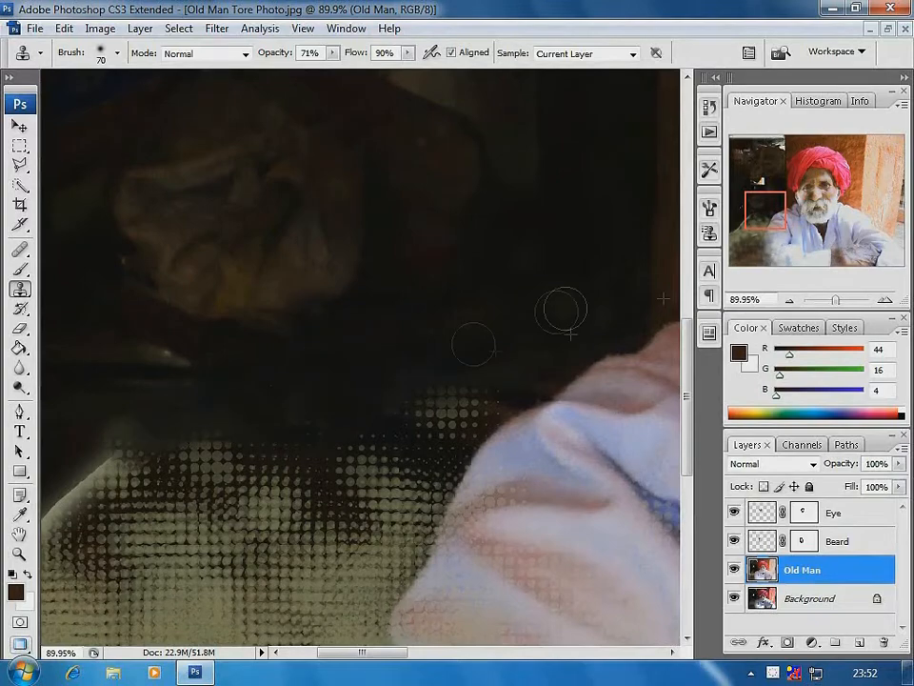
Crop the photo at full height, cutting off the outer strips on both sides of the man
{"action": "key", "text": "ctrl+minus"}
{"action": "key", "text": "ctrl+minus"}
{"action": "key", "text": "ctrl+minus"}
{"action": "key", "text": "ctrl+minus"}
{"action": "key", "text": "ctrl+minus"}
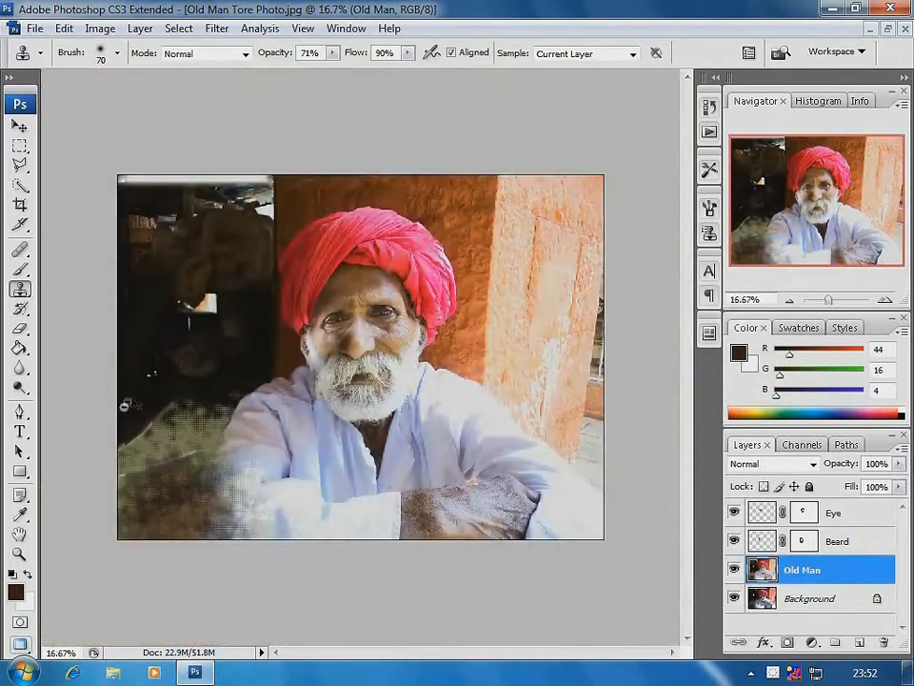
{"action": "left_click", "coordinate": [19, 204]}
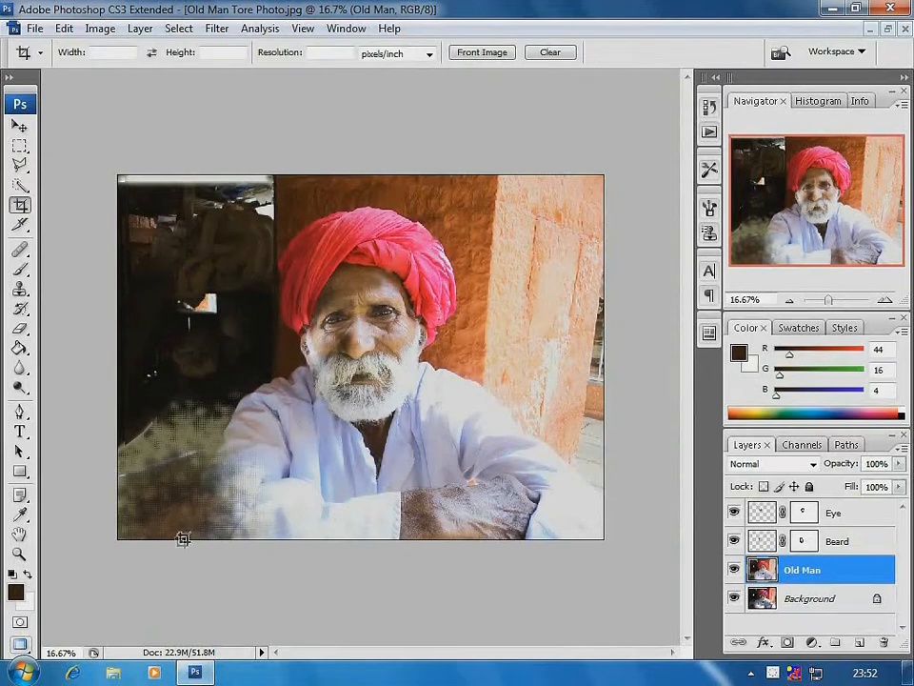
{"action": "left_click_drag", "start_coordinate": [181, 539], "coordinate": [569, 178]}
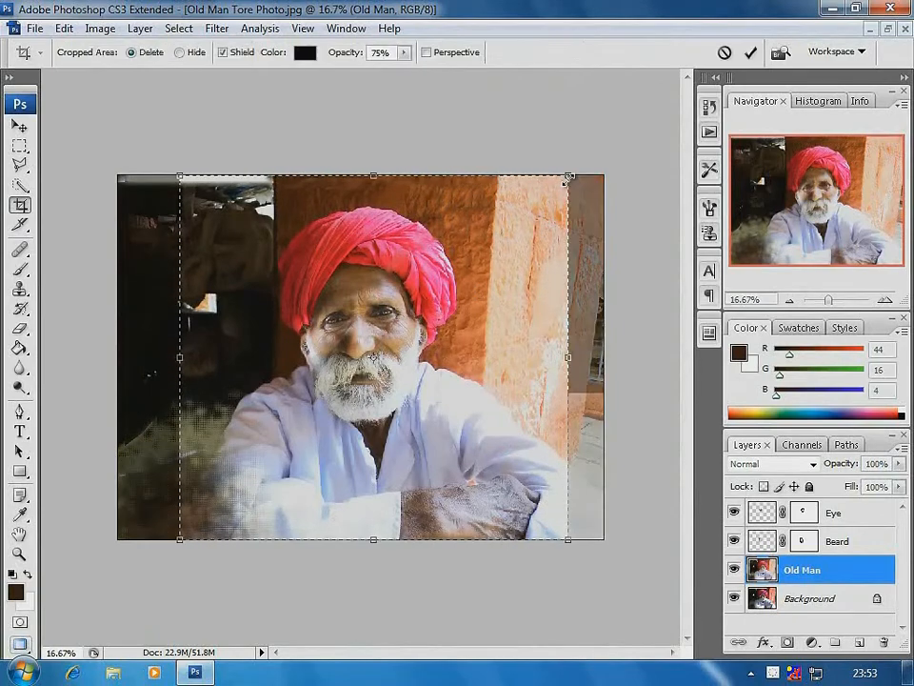
{"action": "key", "text": "Return"}
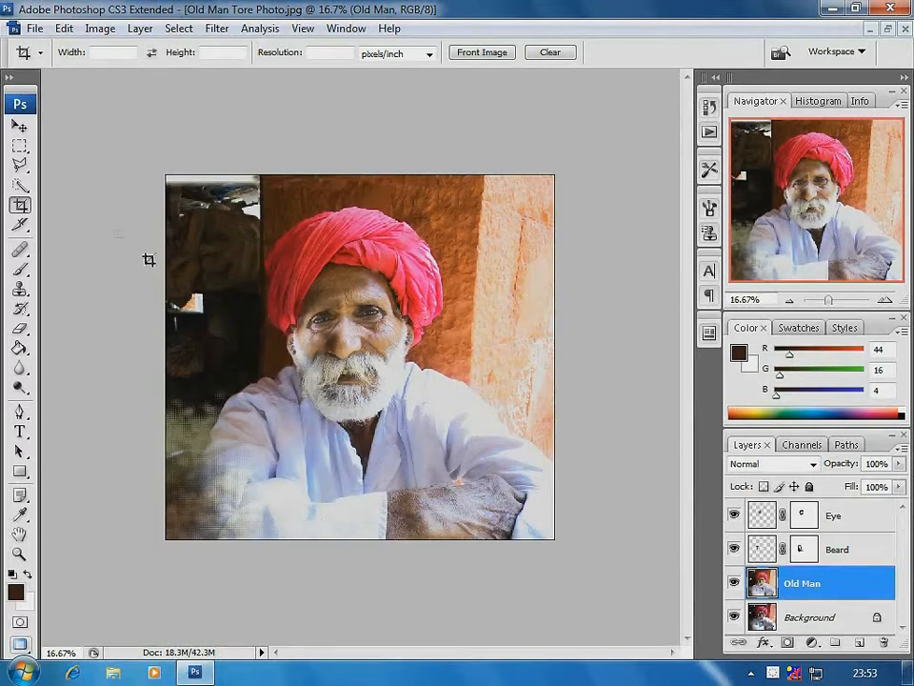
Select the intact shoulder, sleeve and hand in the photo's lower right with a rectangular marquee and paste a copy as a new layer
{"action": "left_click", "coordinate": [20, 146]}
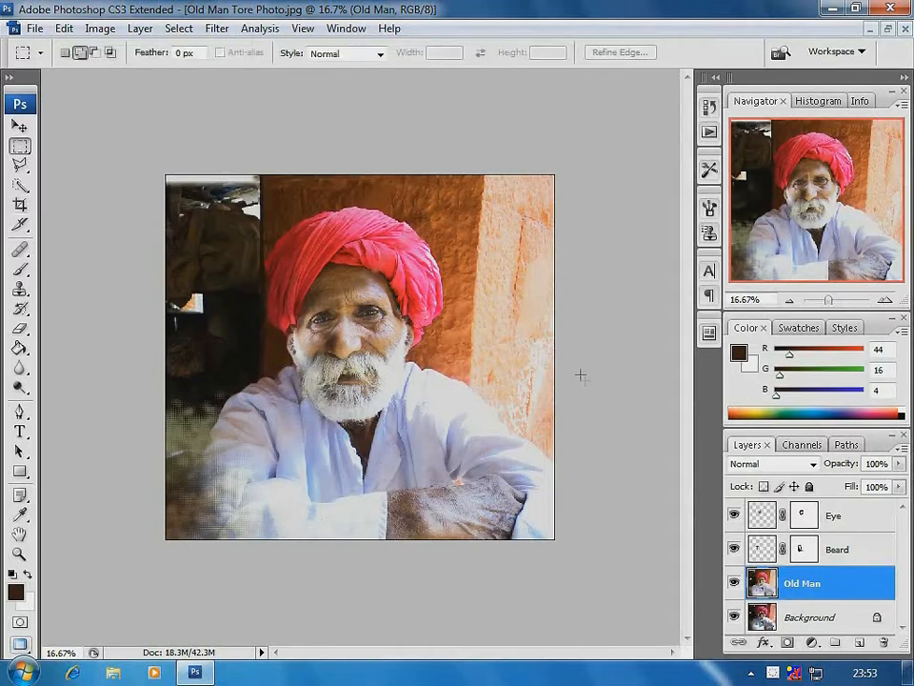
{"action": "left_click_drag", "start_coordinate": [580, 354], "coordinate": [444, 593]}
{"action": "left_click", "coordinate": [64, 28]}
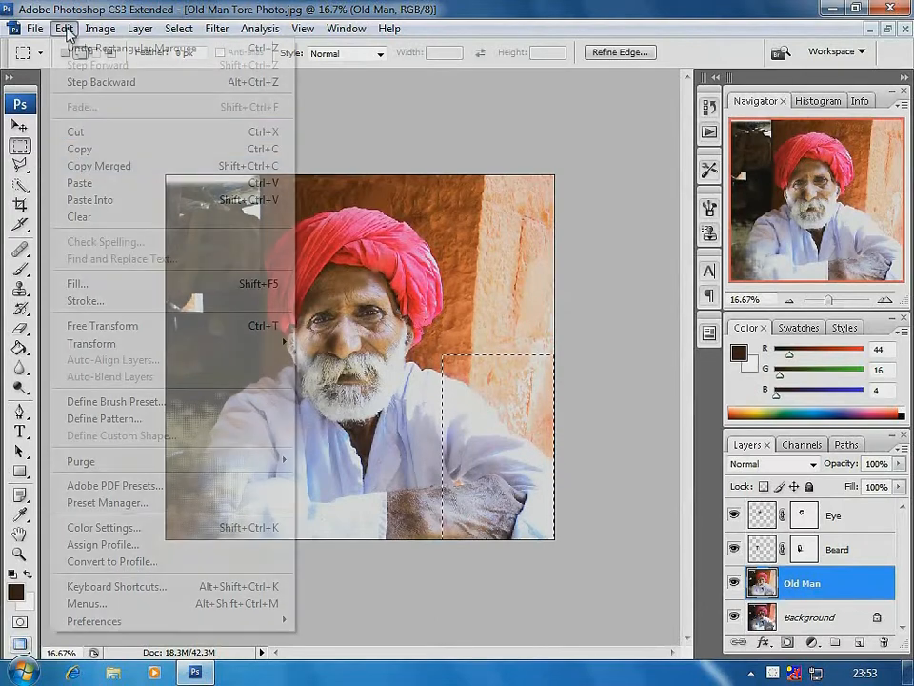
{"action": "left_click", "coordinate": [92, 152]}
{"action": "left_click", "coordinate": [63, 28]}
{"action": "left_click", "coordinate": [79, 183]}
Flip the pasted arm copy horizontally and move it over the damaged sleeve in the photo's lower left corner
{"action": "key", "text": "v"}
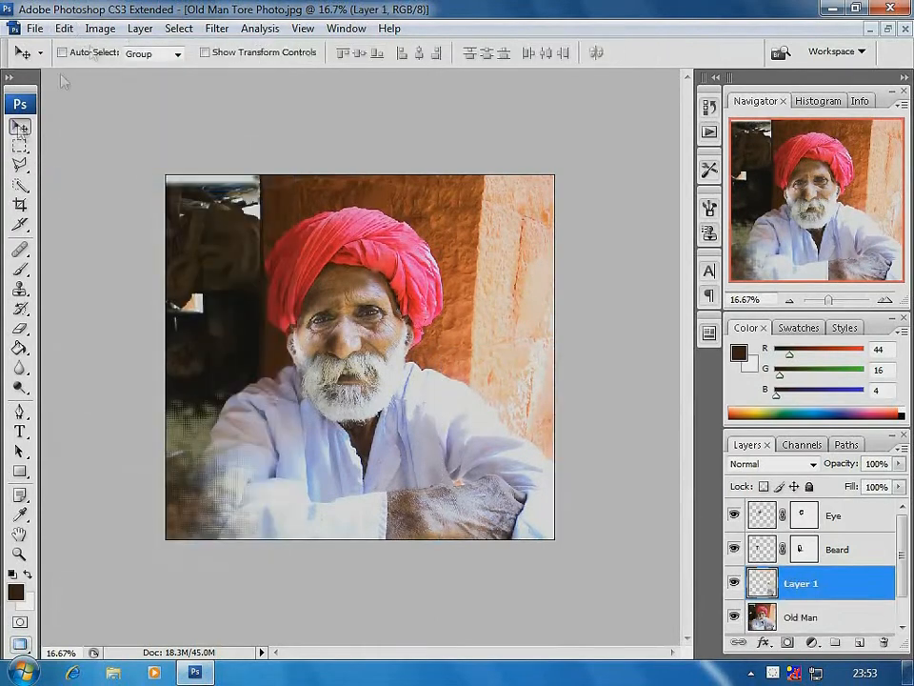
{"action": "left_click", "coordinate": [64, 29]}
{"action": "left_click", "coordinate": [357, 535]}
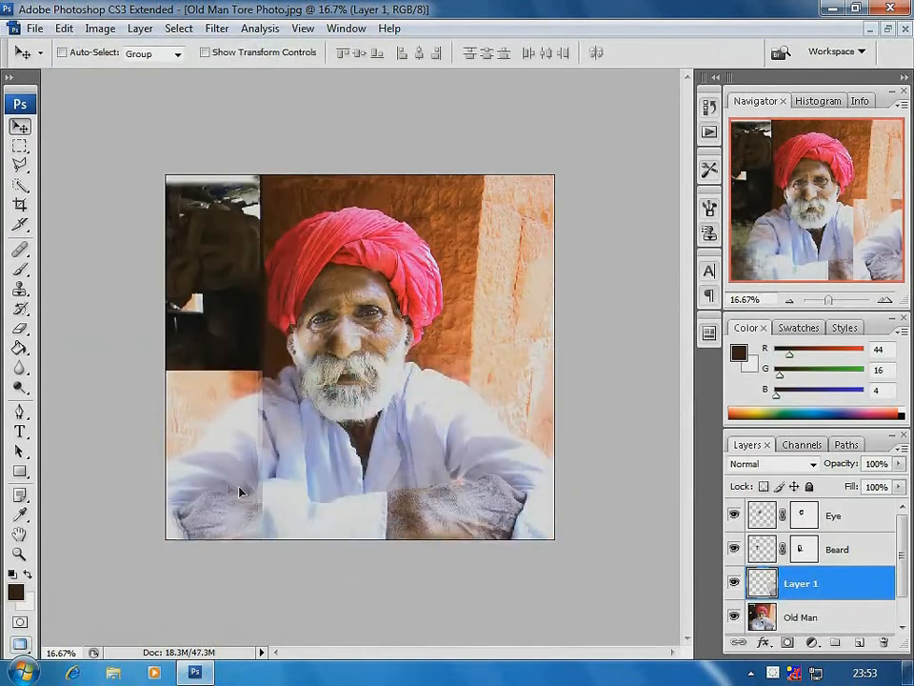
{"action": "left_click_drag", "start_coordinate": [247, 487], "coordinate": [250, 490]}
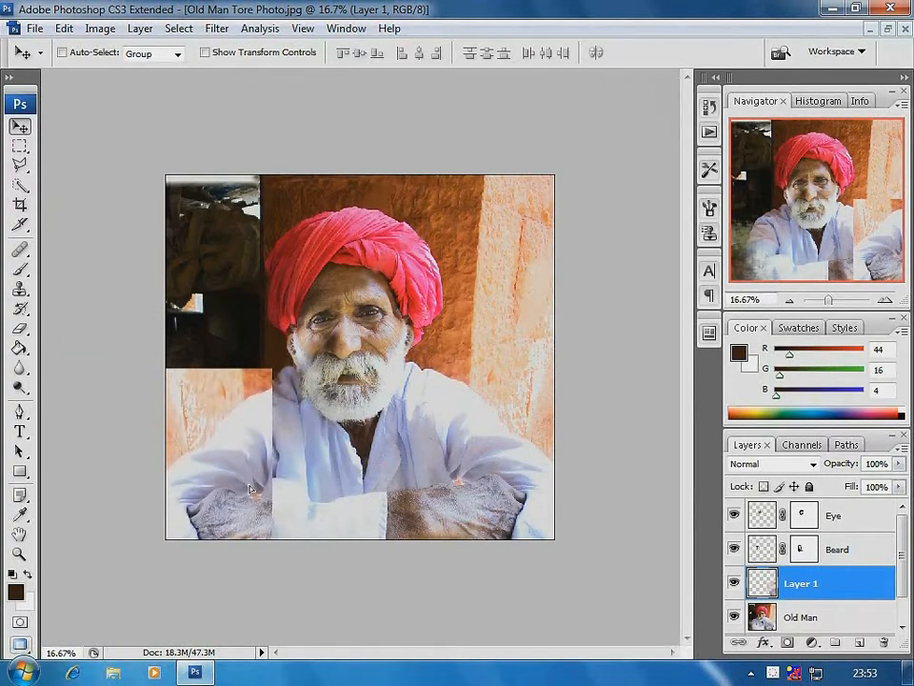
Add a layer mask to the mirrored arm layer and paint black over its wall, inner edge and unwanted hand area
{"action": "left_click", "coordinate": [787, 643]}
{"action": "left_click", "coordinate": [20, 269]}
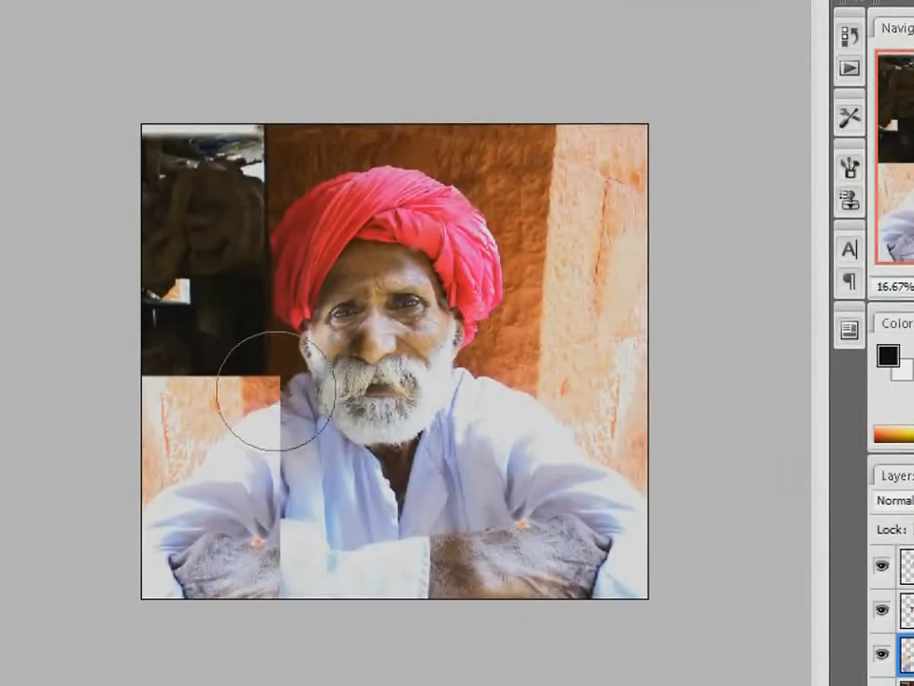
{"action": "key", "text": "bracketleft"}
{"action": "key", "text": "bracketleft"}
{"action": "key", "text": "bracketleft"}
{"action": "key", "text": "bracketleft"}
{"action": "key", "text": "bracketleft"}
{"action": "mouse_move", "coordinate": [270, 390]}
{"action": "left_mouse_down"}
{"action": "mouse_move", "coordinate": [242, 422]}
{"action": "mouse_move", "coordinate": [260, 402]}
{"action": "mouse_move", "coordinate": [173, 435]}
{"action": "mouse_move", "coordinate": [212, 357]}
{"action": "mouse_move", "coordinate": [252, 388]}
{"action": "mouse_move", "coordinate": [263, 366]}
{"action": "mouse_move", "coordinate": [185, 390]}
{"action": "mouse_move", "coordinate": [171, 351]}
{"action": "mouse_move", "coordinate": [150, 370]}
{"action": "mouse_move", "coordinate": [171, 379]}
{"action": "mouse_move", "coordinate": [264, 373]}
{"action": "mouse_move", "coordinate": [274, 491]}
{"action": "mouse_move", "coordinate": [246, 566]}
{"action": "mouse_move", "coordinate": [213, 561]}
{"action": "mouse_move", "coordinate": [280, 585]}
{"action": "mouse_move", "coordinate": [238, 555]}
{"action": "mouse_move", "coordinate": [209, 557]}
{"action": "mouse_move", "coordinate": [288, 500]}
{"action": "mouse_move", "coordinate": [286, 621]}
{"action": "mouse_move", "coordinate": [199, 564]}
{"action": "mouse_move", "coordinate": [221, 527]}
{"action": "mouse_move", "coordinate": [234, 575]}
{"action": "mouse_move", "coordinate": [158, 573]}
{"action": "mouse_move", "coordinate": [234, 565]}
{"action": "mouse_move", "coordinate": [187, 520]}
{"action": "mouse_move", "coordinate": [164, 585]}
{"action": "mouse_move", "coordinate": [143, 535]}
{"action": "mouse_move", "coordinate": [244, 589]}
{"action": "mouse_move", "coordinate": [281, 528]}
{"action": "mouse_move", "coordinate": [187, 333]}
{"action": "mouse_move", "coordinate": [235, 369]}
{"action": "mouse_move", "coordinate": [98, 435]}
{"action": "mouse_move", "coordinate": [172, 414]}
{"action": "mouse_move", "coordinate": [222, 377]}
{"action": "mouse_move", "coordinate": [188, 410]}
{"action": "mouse_move", "coordinate": [141, 490]}
{"action": "left_mouse_up"}
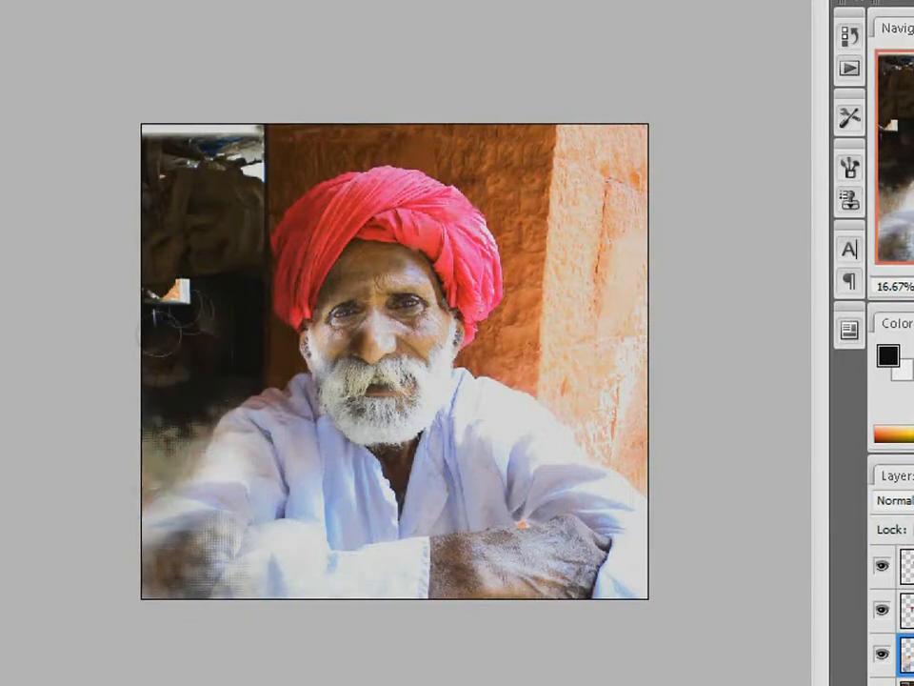
{"action": "key", "text": "v"}
{"action": "left_click_drag", "start_coordinate": [101, 438], "coordinate": [583, 674]}
{"action": "mouse_move", "coordinate": [93, 386]}
{"action": "left_mouse_down"}
{"action": "mouse_move", "coordinate": [31, 500]}
{"action": "mouse_move", "coordinate": [57, 457]}
{"action": "left_mouse_up"}
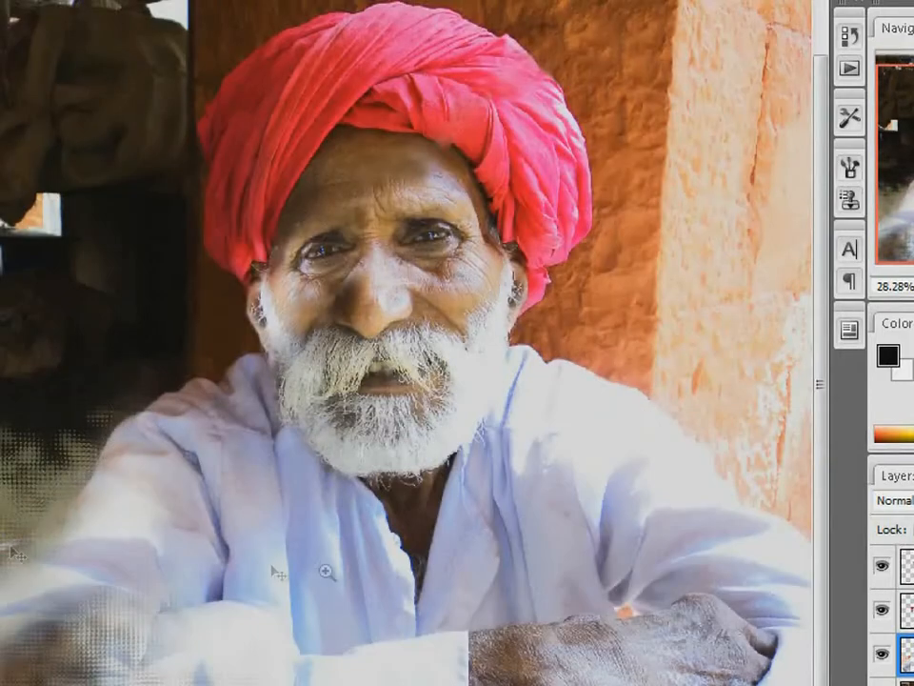
{"action": "left_click", "coordinate": [272, 555], "text": "alt"}
{"action": "left_click", "coordinate": [272, 555], "text": "alt"}
{"action": "key", "text": "v"}
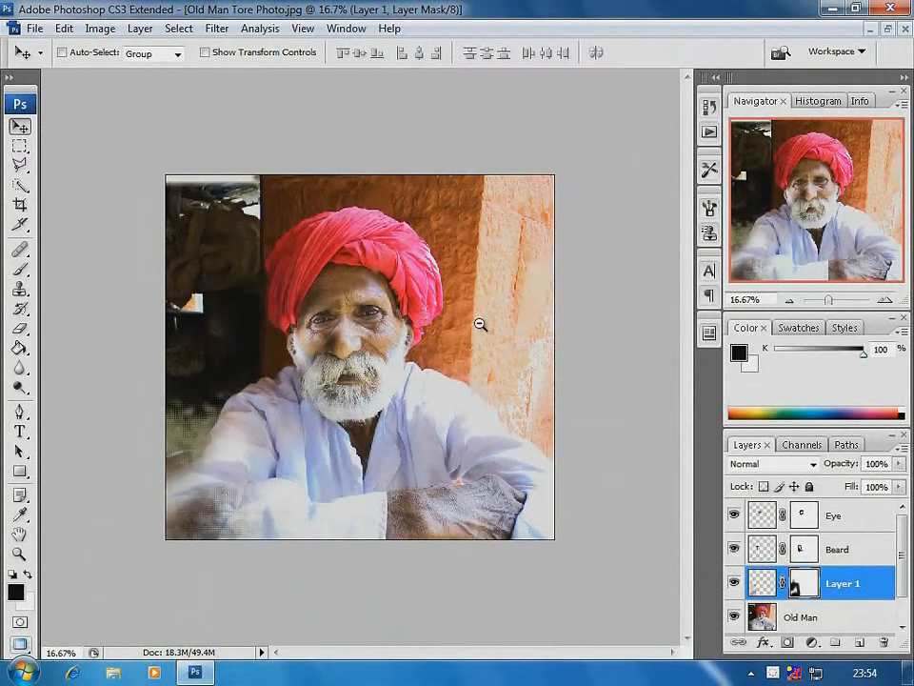
Crop the photo to a full-height portrait around the man, cutting off the damaged sleeve edge and the pale wall
{"action": "left_click", "coordinate": [19, 204]}
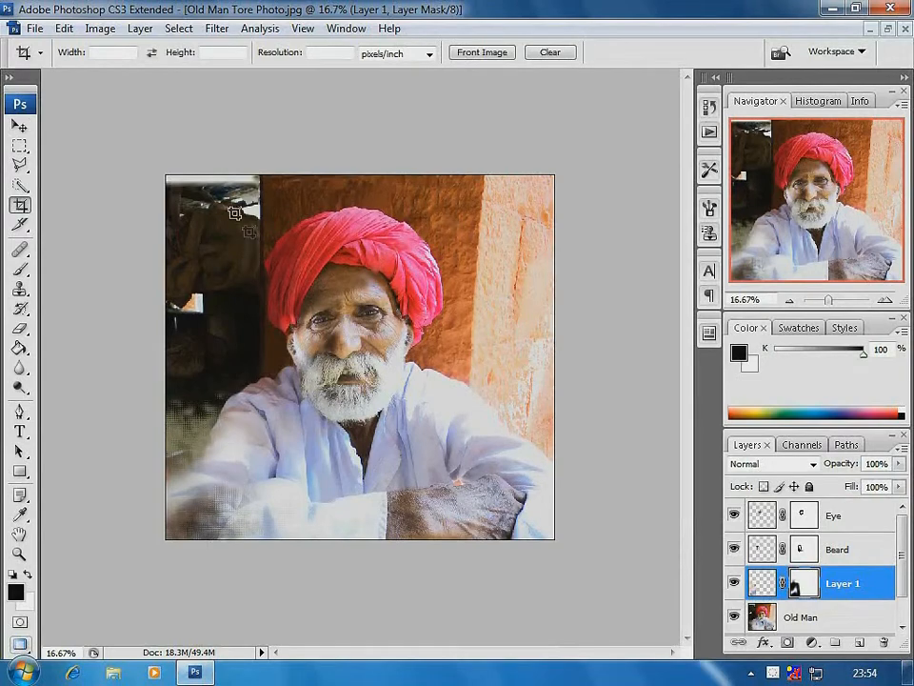
{"action": "mouse_move", "coordinate": [216, 181]}
{"action": "left_mouse_down"}
{"action": "mouse_move", "coordinate": [480, 487]}
{"action": "mouse_move", "coordinate": [479, 533]}
{"action": "left_mouse_up"}
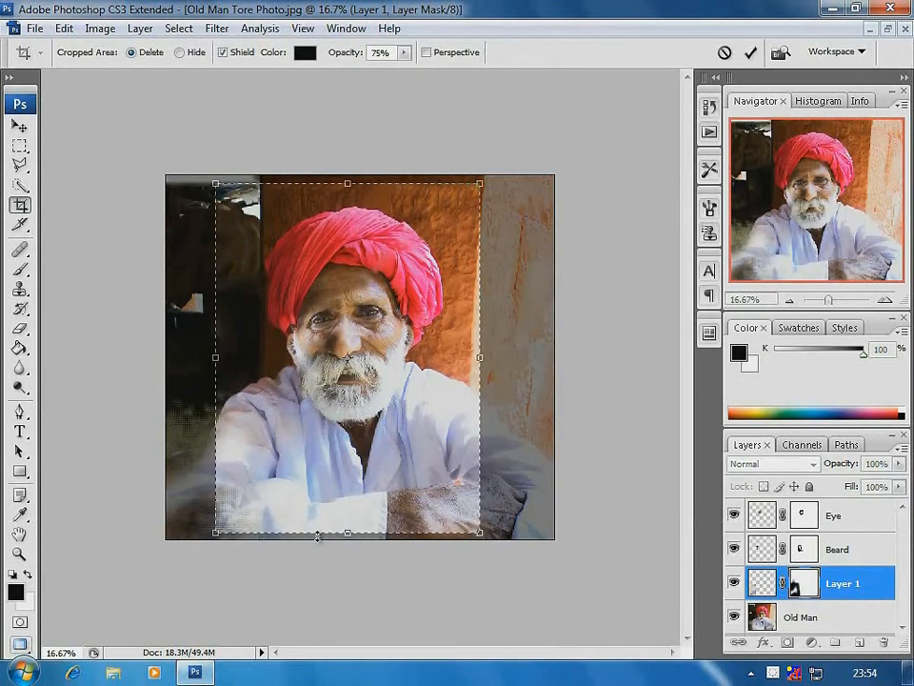
{"action": "mouse_move", "coordinate": [216, 533]}
{"action": "left_mouse_down"}
{"action": "mouse_move", "coordinate": [232, 540]}
{"action": "mouse_move", "coordinate": [223, 541]}
{"action": "left_mouse_up"}
{"action": "left_click_drag", "start_coordinate": [352, 184], "coordinate": [352, 176]}
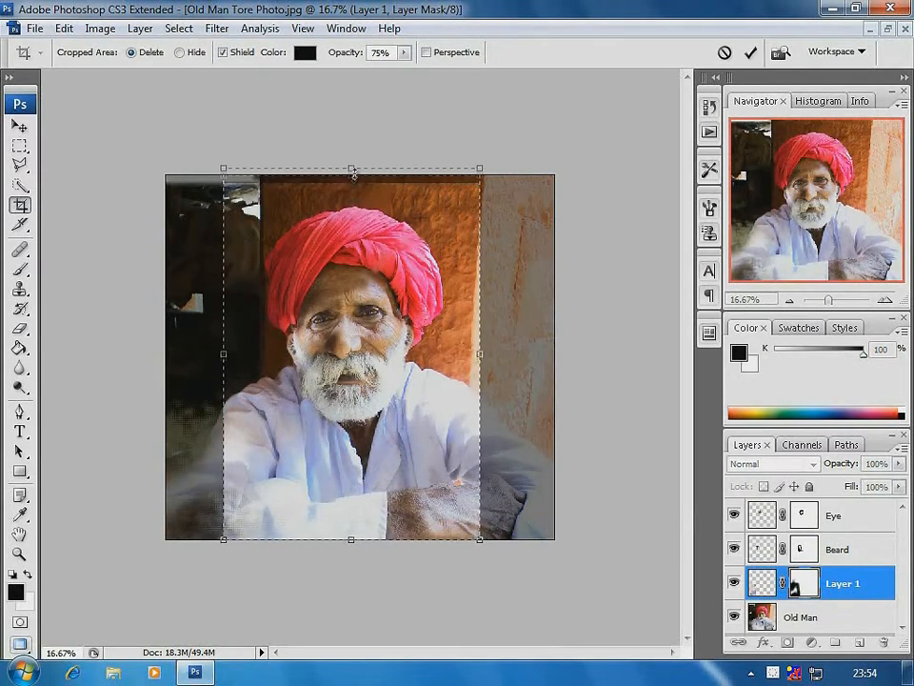
{"action": "left_click_drag", "start_coordinate": [484, 359], "coordinate": [488, 360]}
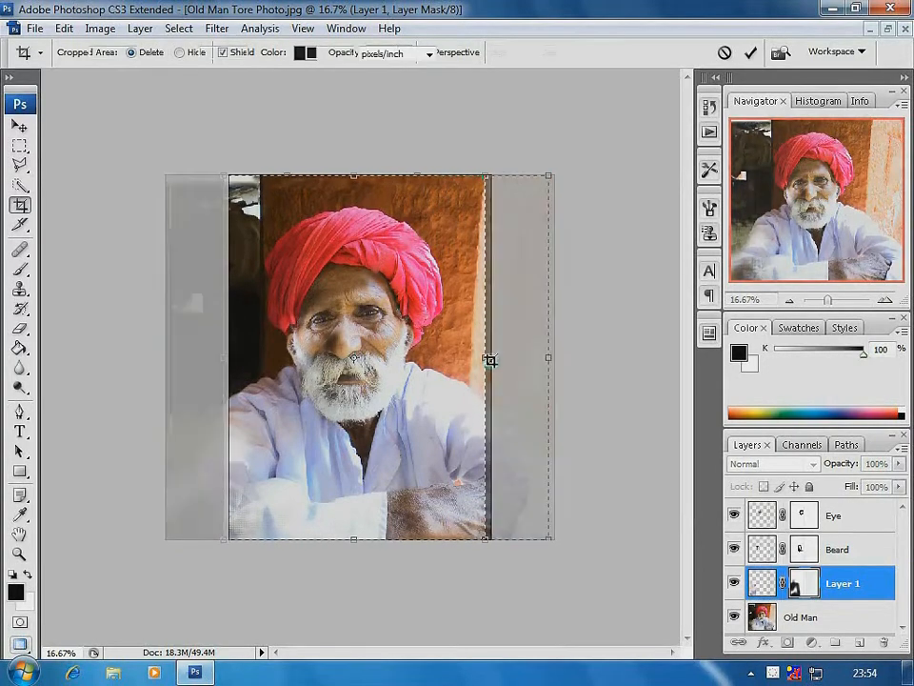
{"action": "key", "text": "Return"}
Outline the red turban on the Old Man layer with a closed Polygonal Lasso selection
{"action": "left_click_drag", "start_coordinate": [153, 140], "coordinate": [516, 568]}
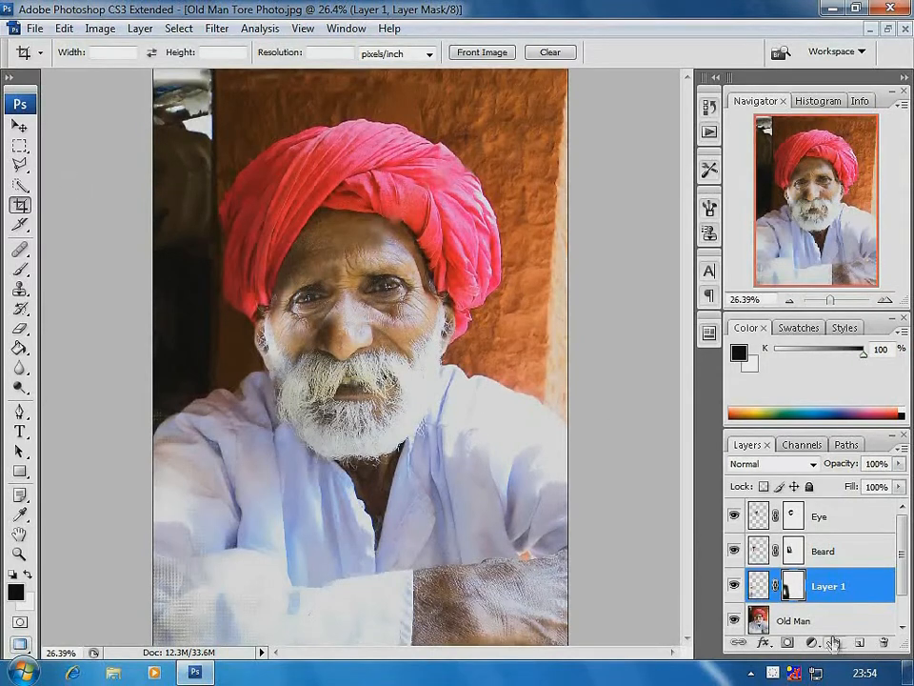
{"action": "left_click", "coordinate": [786, 620]}
{"action": "left_click", "coordinate": [21, 166]}
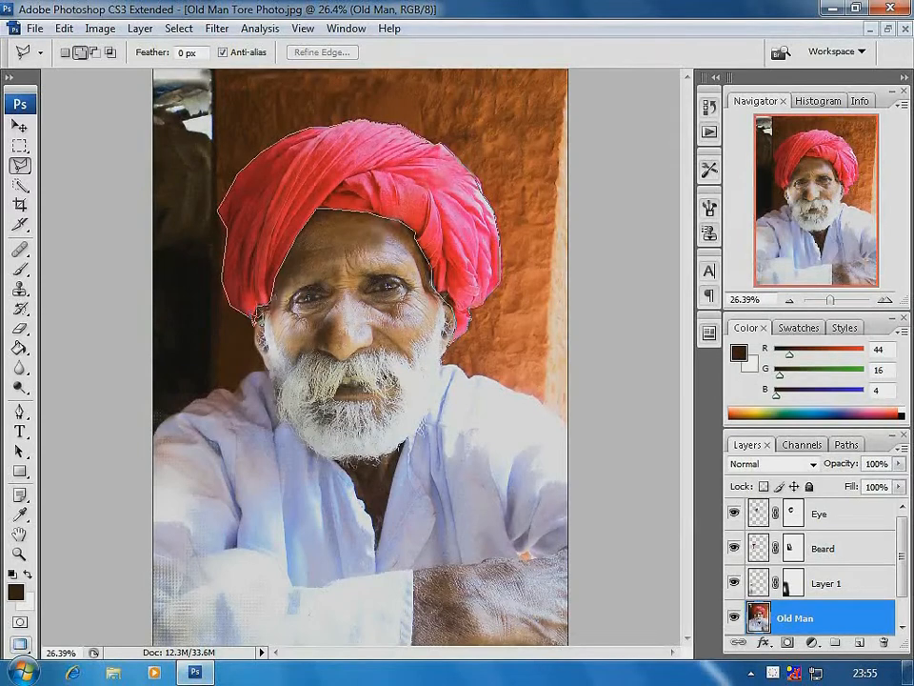
{"action": "left_click", "coordinate": [255, 317]}
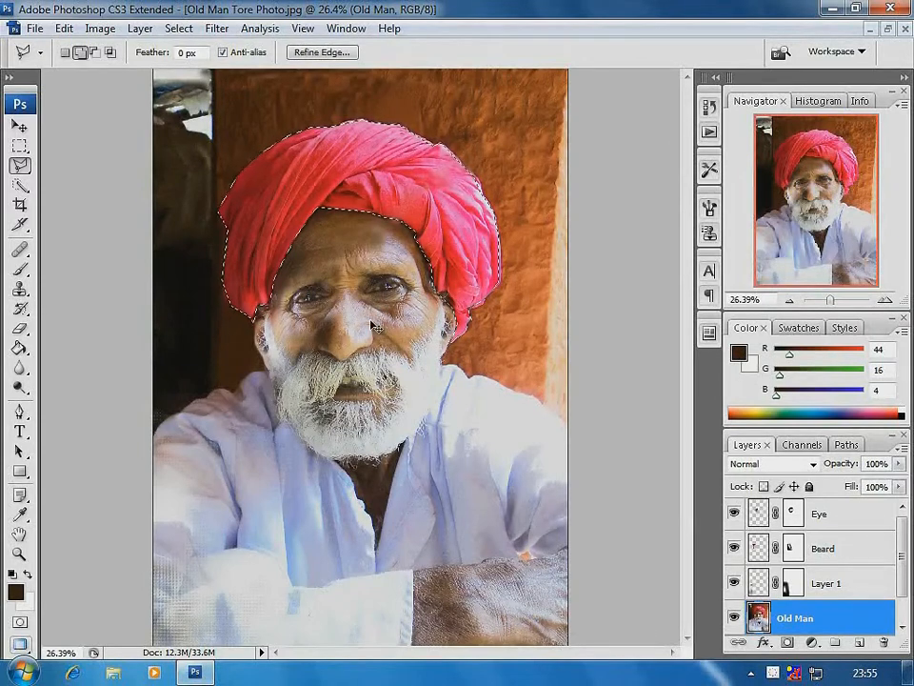
Copy the selected turban from the Old Man layer onto its own layer and name it Turban
{"action": "key", "text": "ctrl+j"}
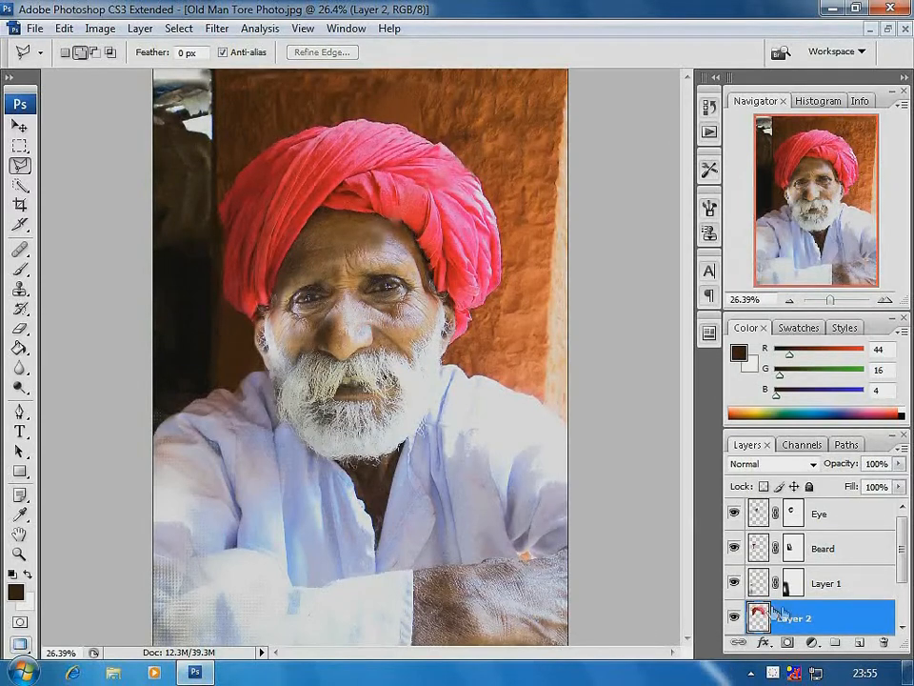
{"action": "double_click", "coordinate": [798, 620]}
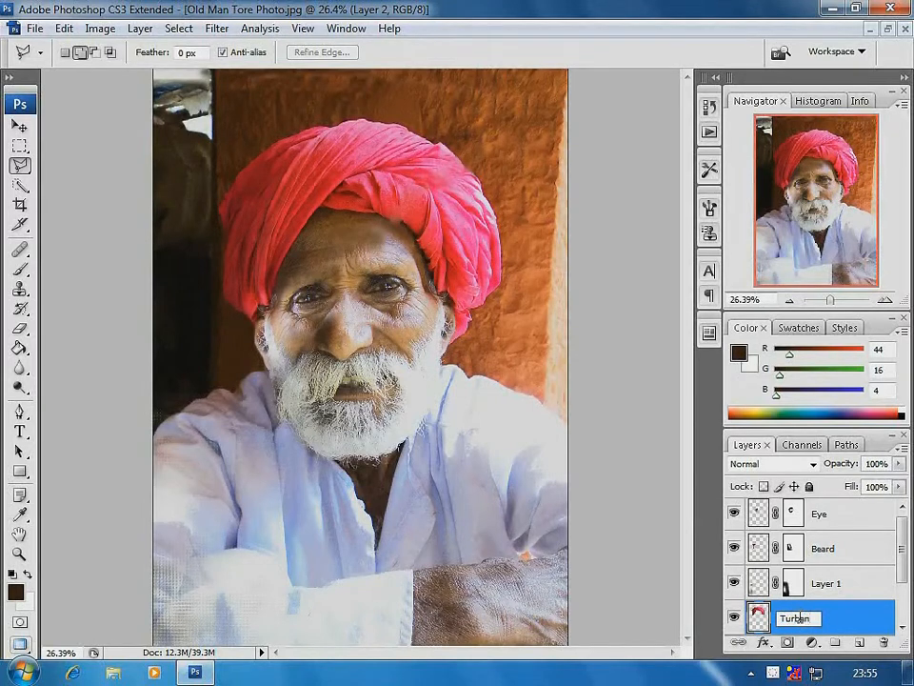
{"action": "type", "text": "Turban"}
{"action": "key", "text": "Return"}
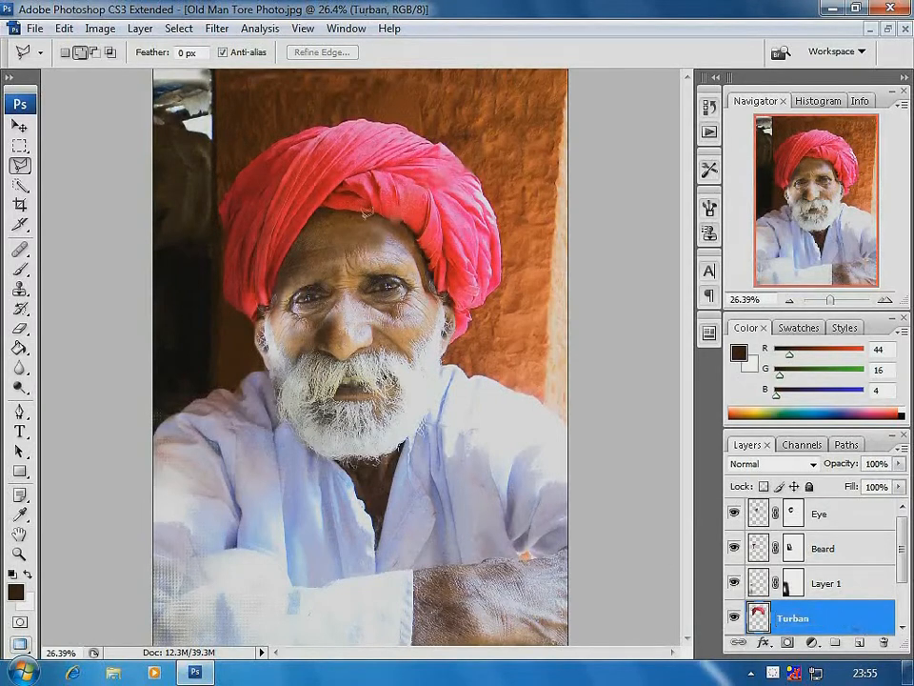
Recolour the turban with Hue/Saturation at hue +45, saturation -27 and lightness -8, and move the Turban layer to the top of the layer stack
{"action": "left_click", "coordinate": [18, 130]}
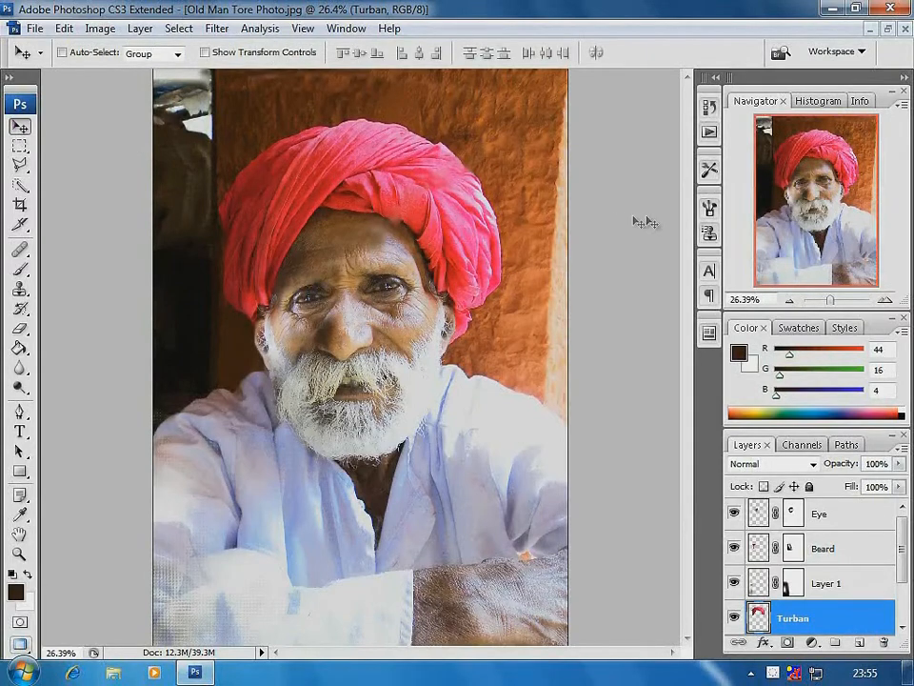
{"action": "key", "text": "ctrl+u"}
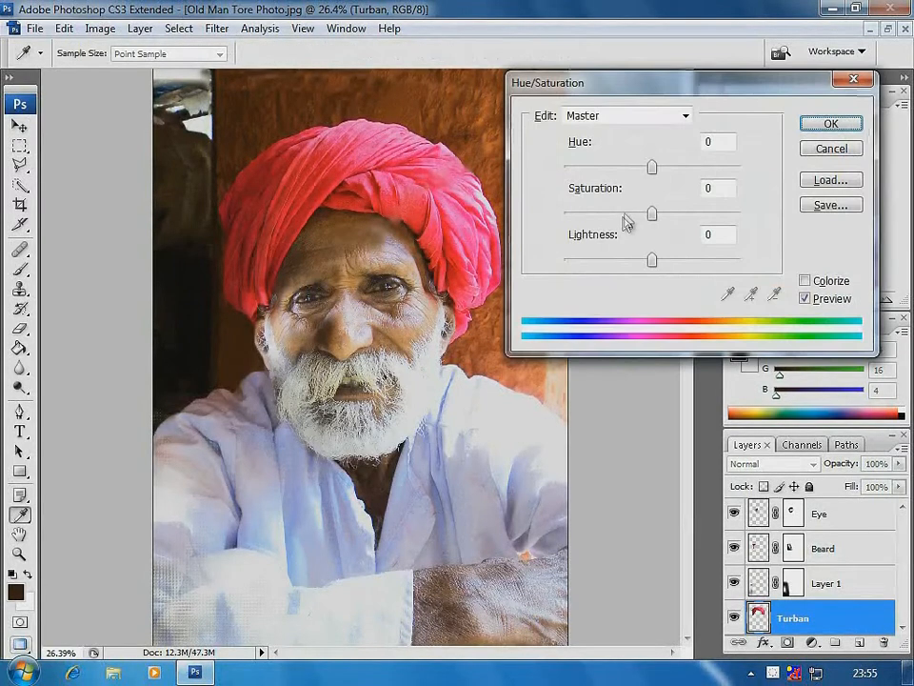
{"action": "mouse_move", "coordinate": [648, 214]}
{"action": "left_mouse_down"}
{"action": "mouse_move", "coordinate": [623, 218]}
{"action": "mouse_move", "coordinate": [683, 223]}
{"action": "mouse_move", "coordinate": [659, 222]}
{"action": "left_mouse_up"}
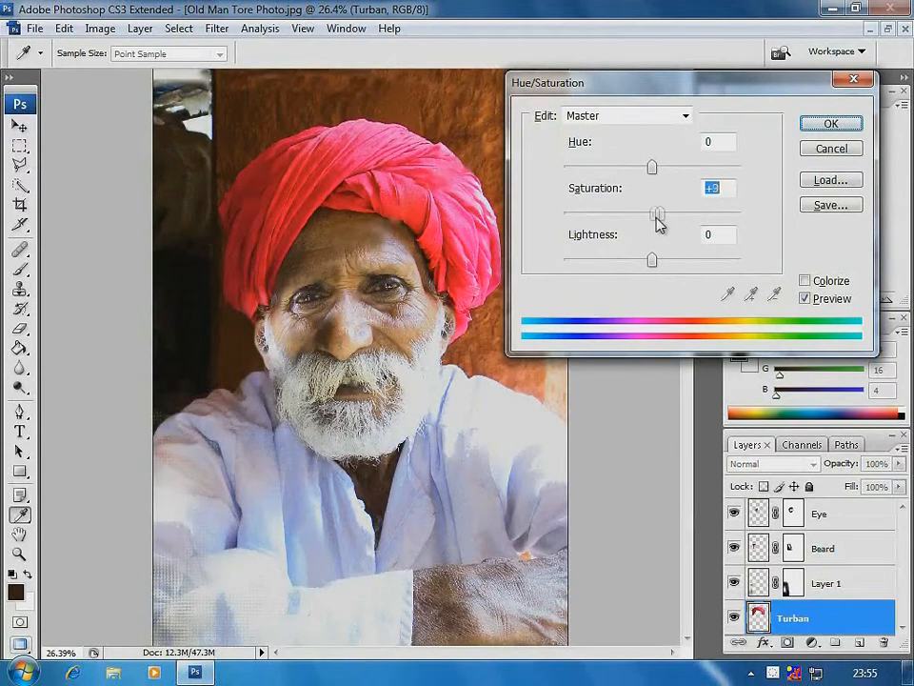
{"action": "left_click_drag", "start_coordinate": [652, 168], "coordinate": [696, 187]}
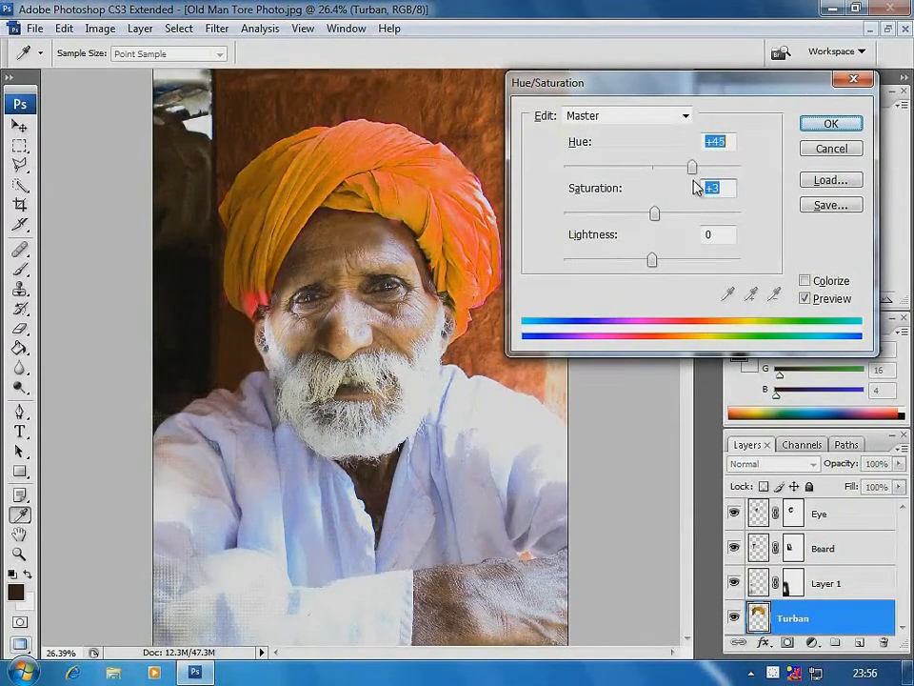
{"action": "left_click_drag", "start_coordinate": [654, 213], "coordinate": [626, 219]}
{"action": "mouse_move", "coordinate": [654, 266]}
{"action": "left_mouse_down"}
{"action": "mouse_move", "coordinate": [637, 266]}
{"action": "mouse_move", "coordinate": [657, 266]}
{"action": "left_mouse_up"}
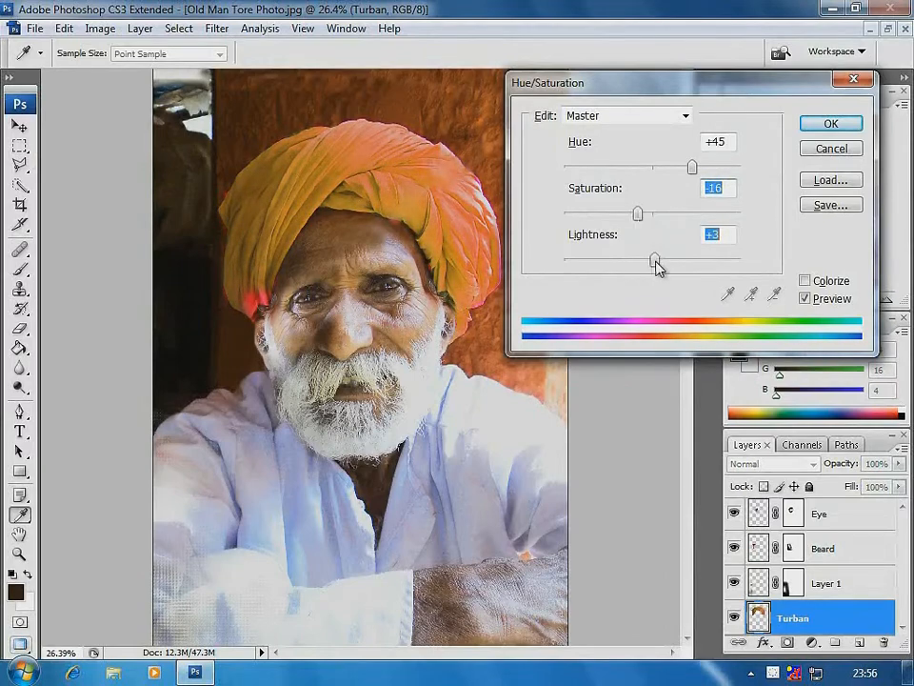
{"action": "left_click_drag", "start_coordinate": [622, 213], "coordinate": [675, 215]}
{"action": "left_click_drag", "start_coordinate": [692, 169], "coordinate": [695, 215]}
{"action": "left_click_drag", "start_coordinate": [657, 261], "coordinate": [649, 262]}
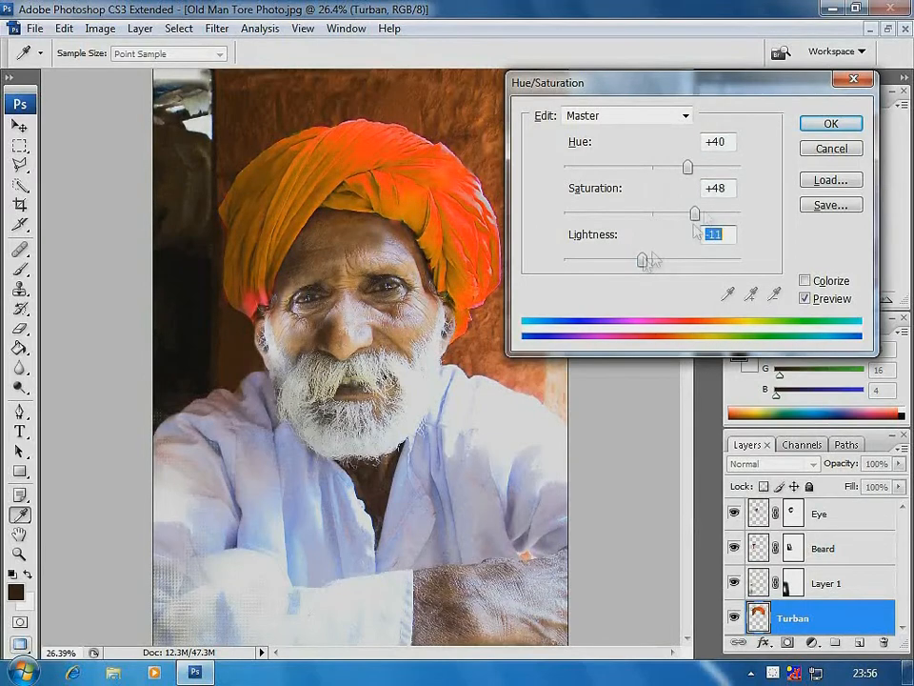
{"action": "left_click_drag", "start_coordinate": [687, 169], "coordinate": [664, 171]}
{"action": "left_click_drag", "start_coordinate": [694, 213], "coordinate": [608, 215]}
{"action": "left_click_drag", "start_coordinate": [664, 169], "coordinate": [696, 173]}
{"action": "left_click_drag", "start_coordinate": [607, 215], "coordinate": [628, 217]}
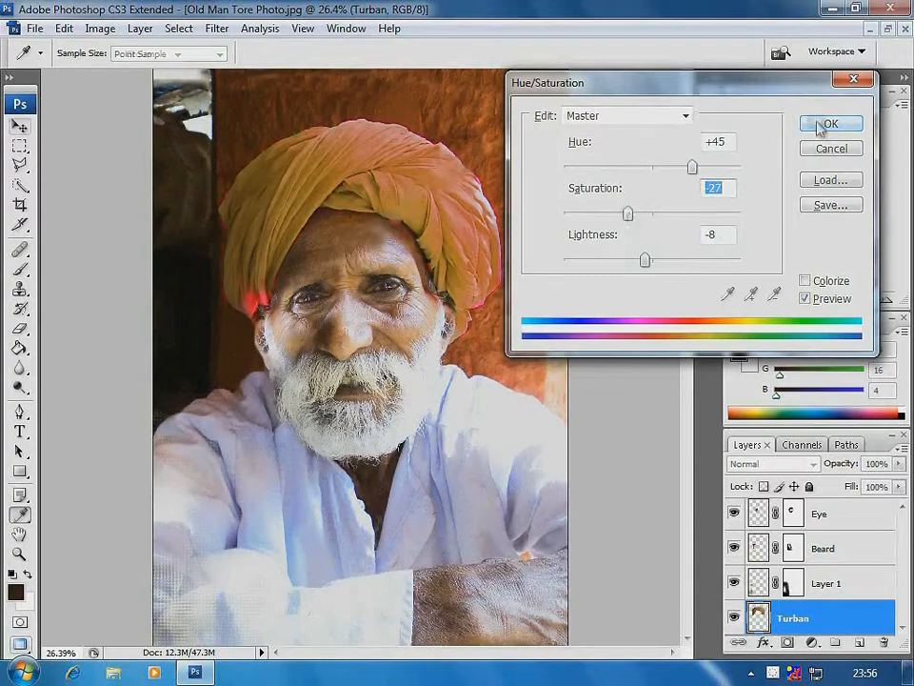
{"action": "left_click", "coordinate": [818, 122]}
{"action": "left_click_drag", "start_coordinate": [817, 605], "coordinate": [824, 510]}
{"action": "key", "text": "ctrl+minus"}
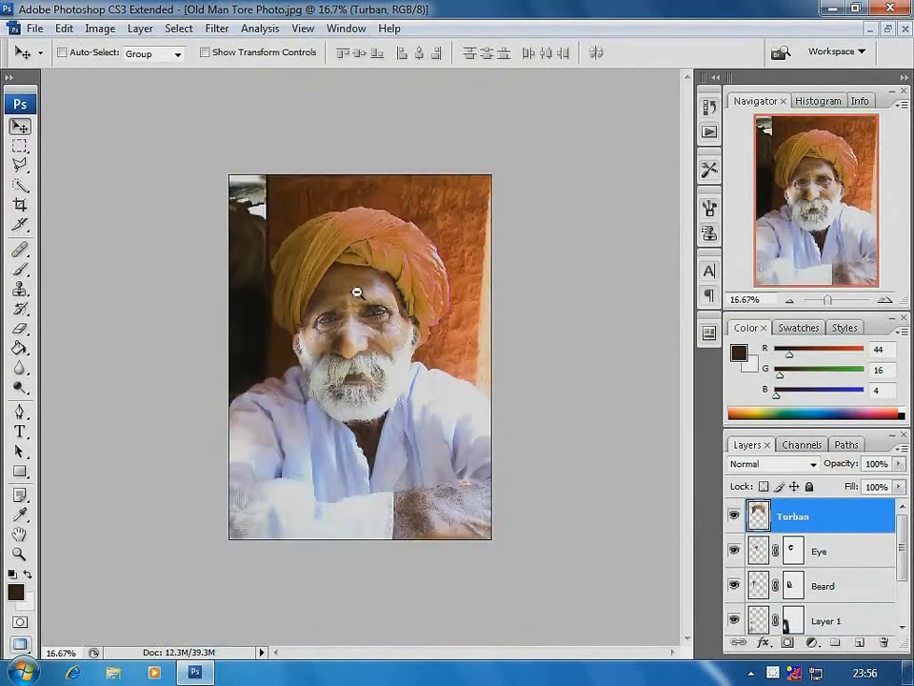
Apply Color Balance to the Old Man layer's midtones with cyan/red -21, yellow/blue +5 and a slight shift towards green
{"action": "scroll", "coordinate": [819, 571], "scroll_direction": "down", "scroll_amount": 2}
{"action": "left_click", "coordinate": [795, 583]}
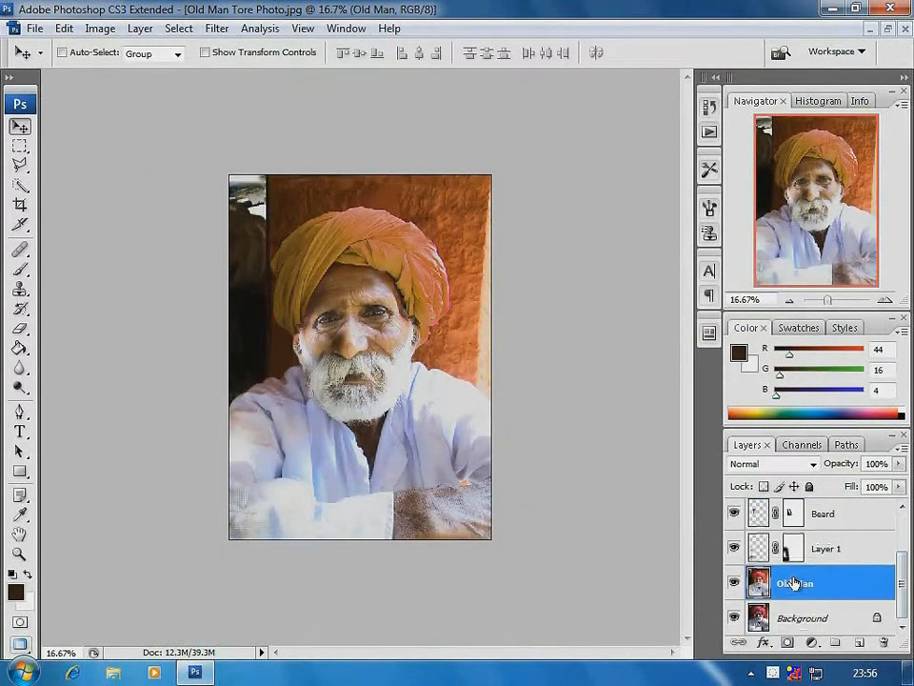
{"action": "left_click", "coordinate": [100, 28]}
{"action": "mouse_move", "coordinate": [106, 73]}
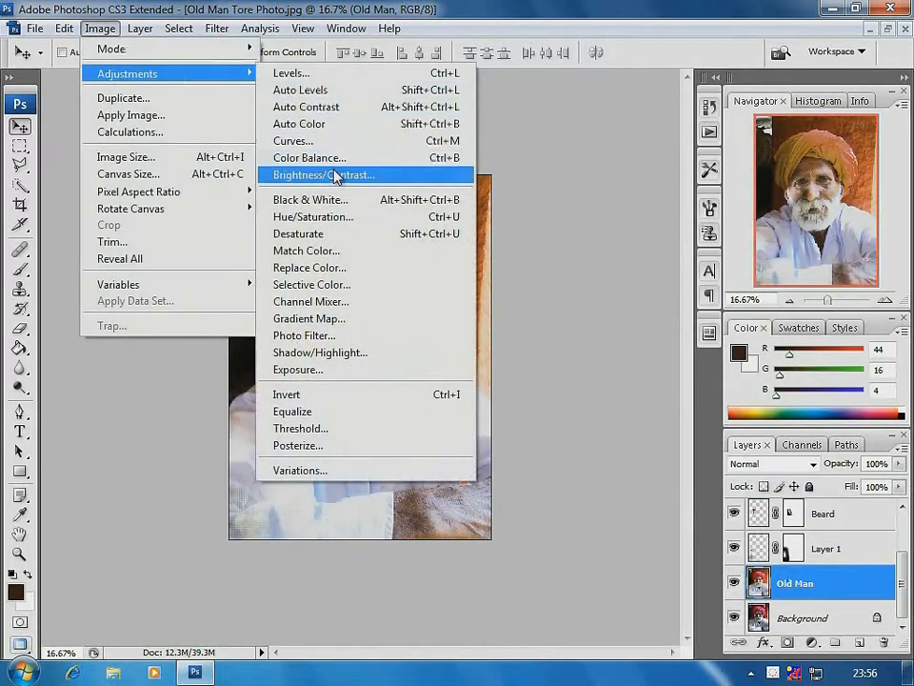
{"action": "left_click", "coordinate": [310, 157]}
{"action": "left_click_drag", "start_coordinate": [618, 213], "coordinate": [624, 238]}
{"action": "left_click_drag", "start_coordinate": [618, 192], "coordinate": [598, 191]}
{"action": "left_click_drag", "start_coordinate": [624, 238], "coordinate": [600, 192]}
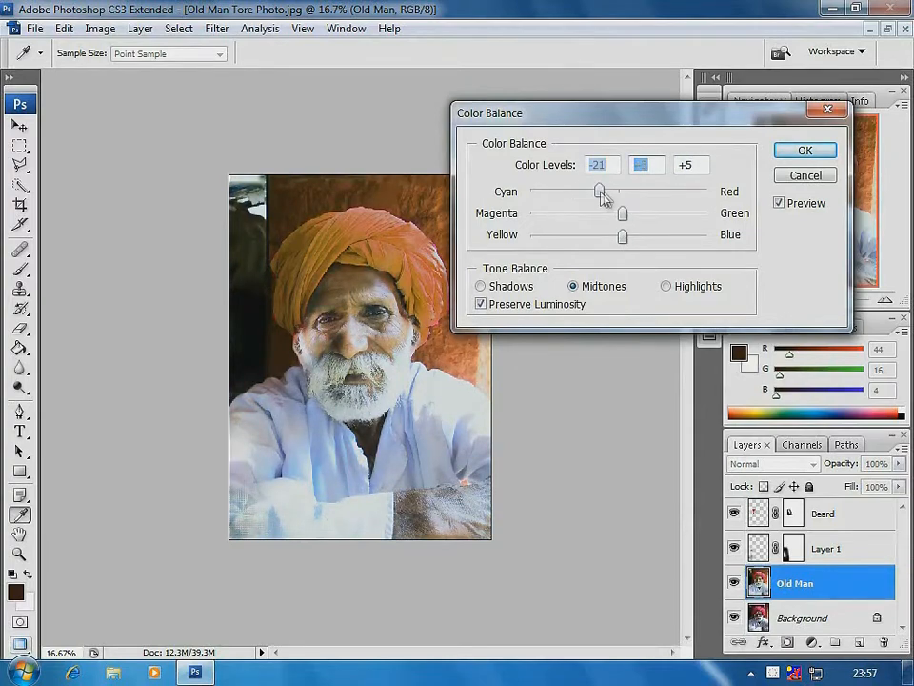
{"action": "key", "text": "Return"}
Apply Brightness/Contrast to the Old Man layer with brightness +17 and a slightly reduced contrast
{"action": "left_click", "coordinate": [100, 28]}
{"action": "mouse_move", "coordinate": [114, 73]}
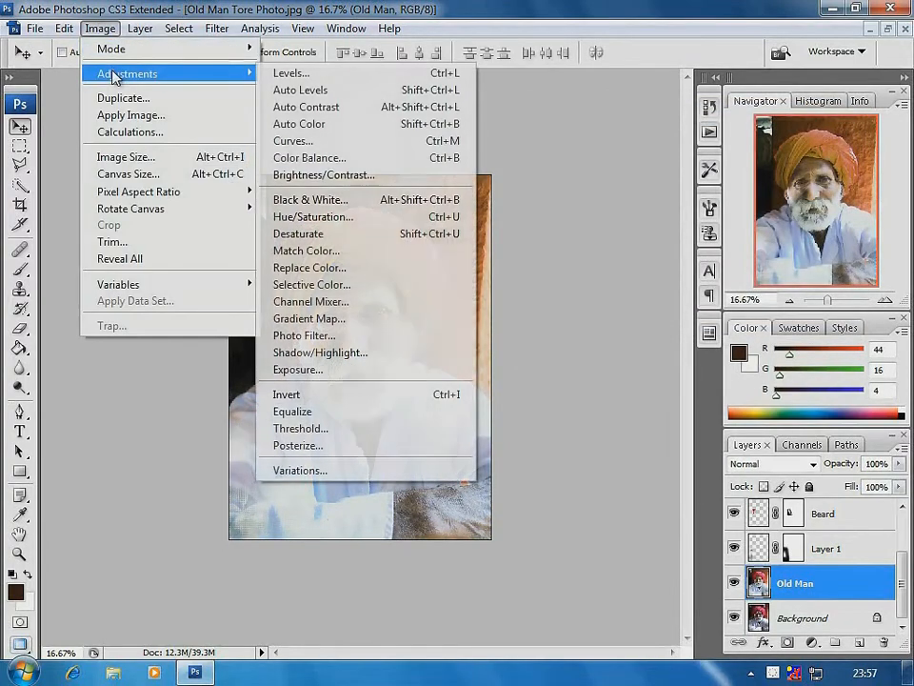
{"action": "left_click", "coordinate": [339, 175]}
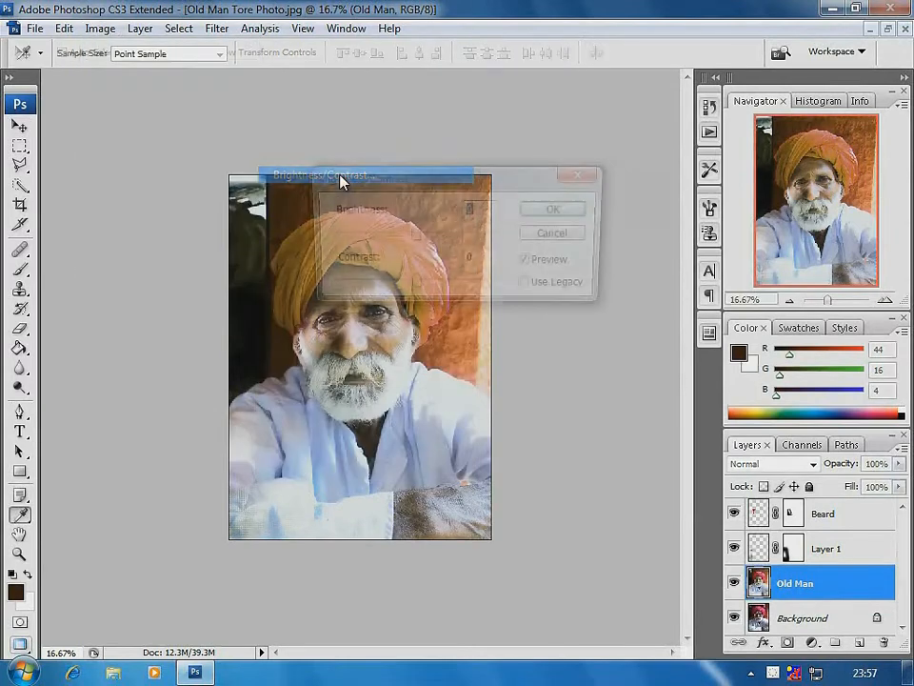
{"action": "left_click_drag", "start_coordinate": [341, 180], "coordinate": [456, 125]}
{"action": "left_click_drag", "start_coordinate": [569, 121], "coordinate": [599, 94]}
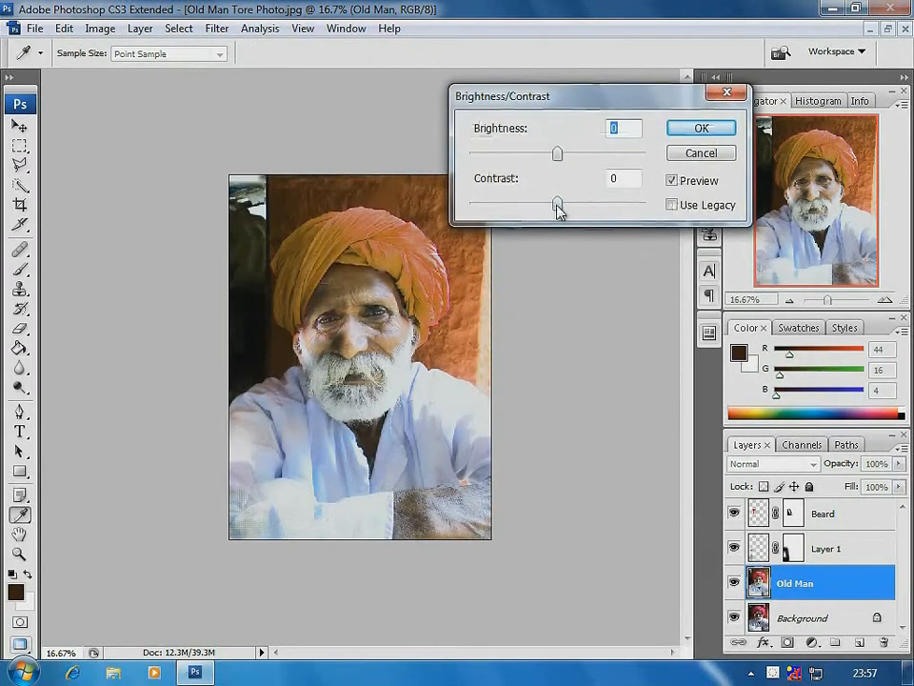
{"action": "left_click_drag", "start_coordinate": [558, 205], "coordinate": [591, 206]}
{"action": "mouse_move", "coordinate": [557, 154]}
{"action": "left_mouse_down"}
{"action": "mouse_move", "coordinate": [496, 155]}
{"action": "mouse_move", "coordinate": [577, 154]}
{"action": "mouse_move", "coordinate": [543, 159]}
{"action": "mouse_move", "coordinate": [555, 163]}
{"action": "left_mouse_up"}
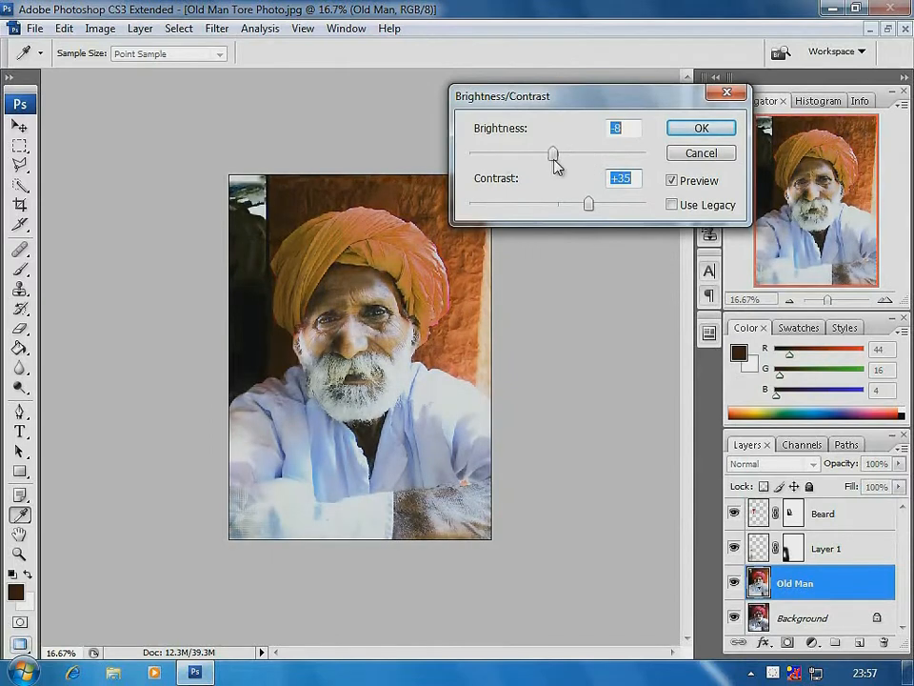
{"action": "left_click_drag", "start_coordinate": [587, 211], "coordinate": [526, 211]}
{"action": "mouse_move", "coordinate": [560, 153]}
{"action": "left_mouse_down"}
{"action": "mouse_move", "coordinate": [547, 157]}
{"action": "mouse_move", "coordinate": [566, 159]}
{"action": "left_mouse_up"}
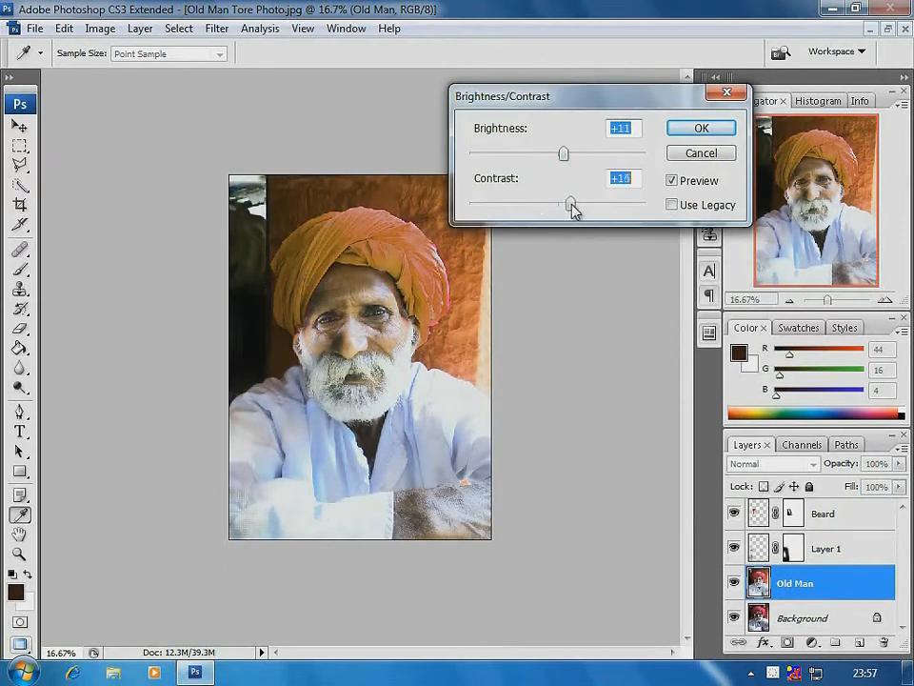
{"action": "left_click_drag", "start_coordinate": [574, 210], "coordinate": [572, 211]}
{"action": "mouse_move", "coordinate": [565, 153]}
{"action": "left_mouse_down"}
{"action": "mouse_move", "coordinate": [542, 157]}
{"action": "mouse_move", "coordinate": [566, 155]}
{"action": "left_mouse_up"}
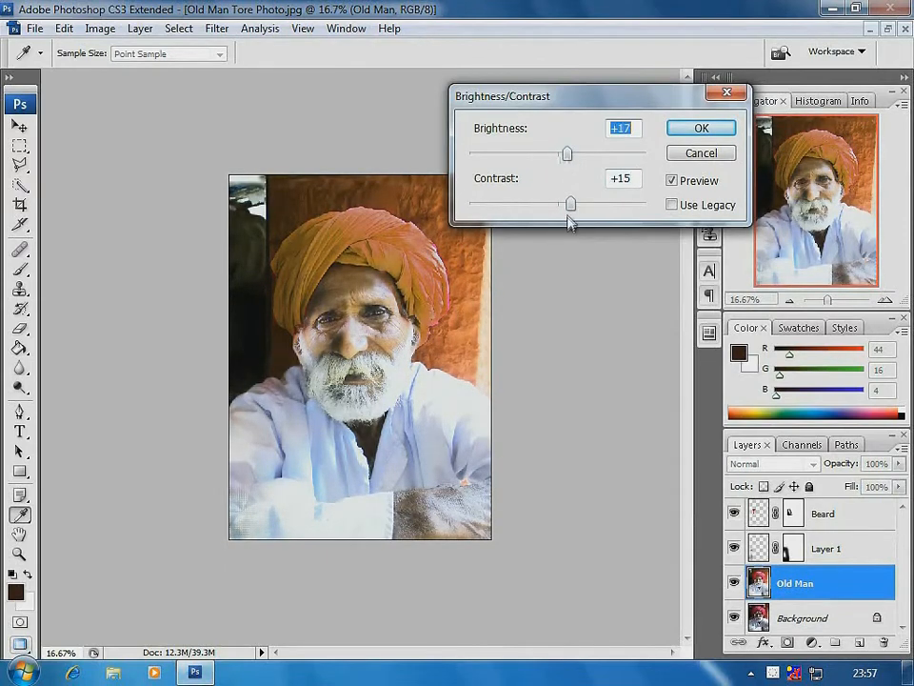
{"action": "left_click_drag", "start_coordinate": [569, 219], "coordinate": [555, 210]}
{"action": "left_click", "coordinate": [686, 130]}
{"action": "key", "text": "v"}
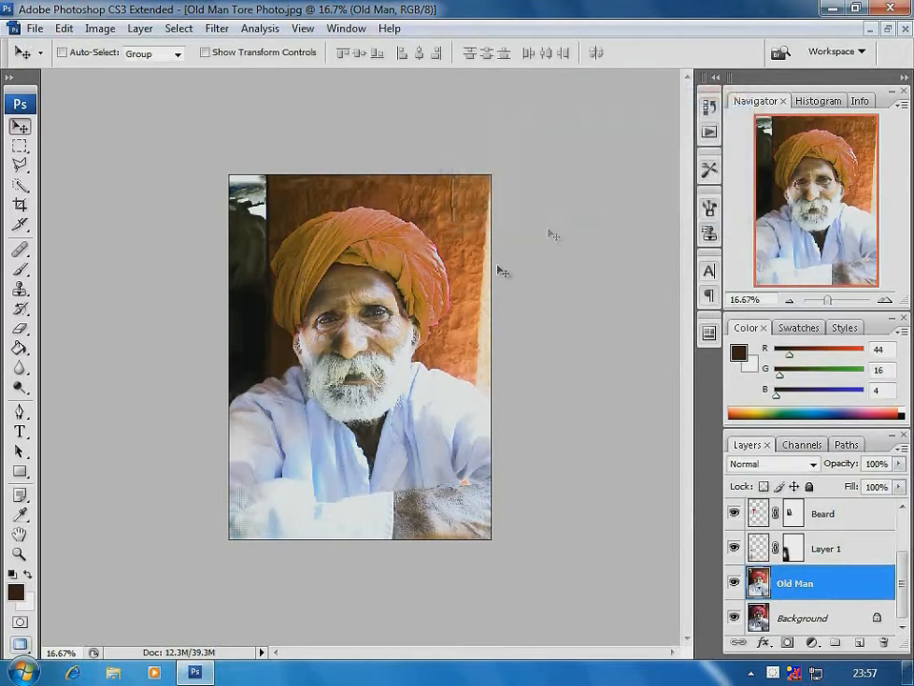
Select all layers from Turban down to Old Man and create a new layer group above them
{"action": "left_click_drag", "start_coordinate": [260, 197], "coordinate": [575, 498]}
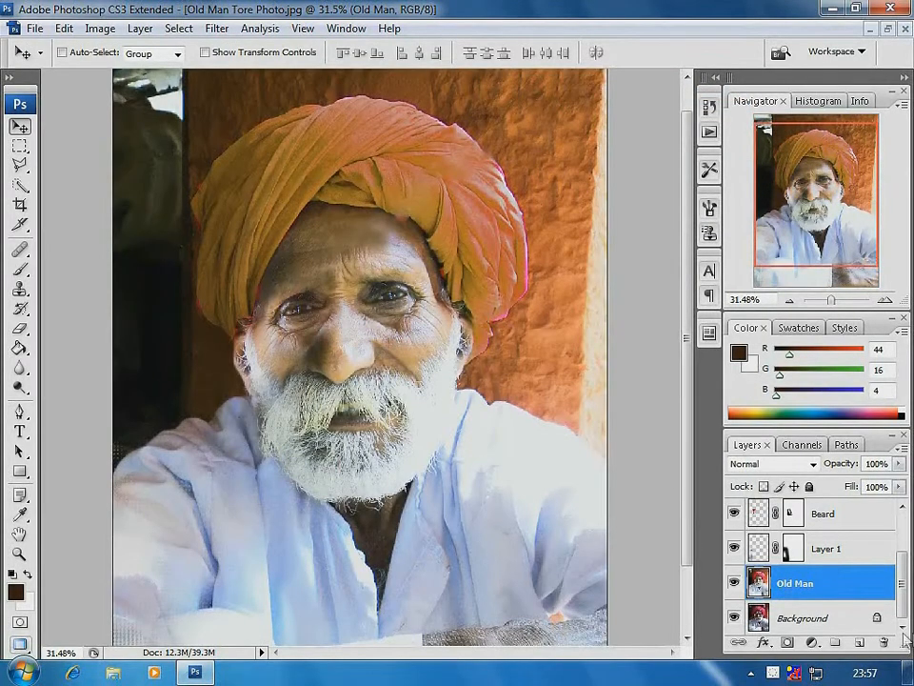
{"action": "left_click_drag", "start_coordinate": [904, 596], "coordinate": [906, 559]}
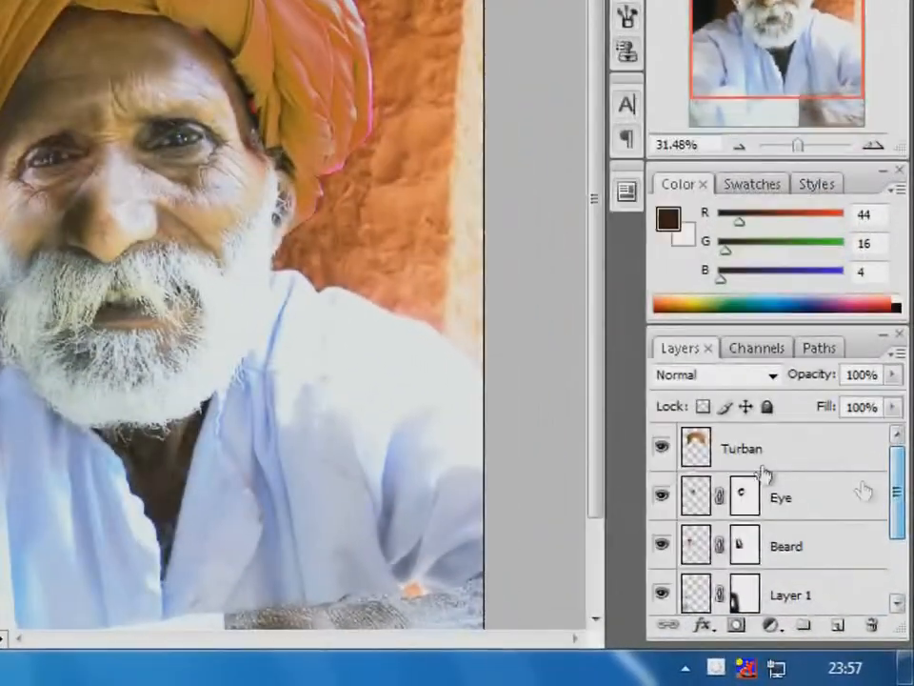
{"action": "left_click", "coordinate": [819, 507]}
{"action": "left_click_drag", "start_coordinate": [905, 473], "coordinate": [868, 561]}
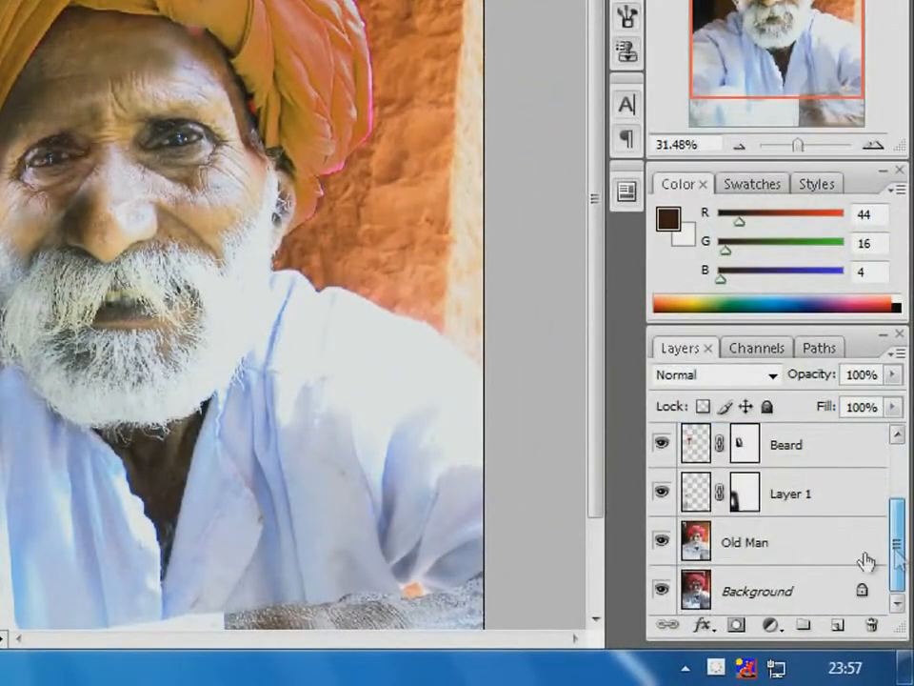
{"action": "left_click", "coordinate": [776, 545], "text": "shift"}
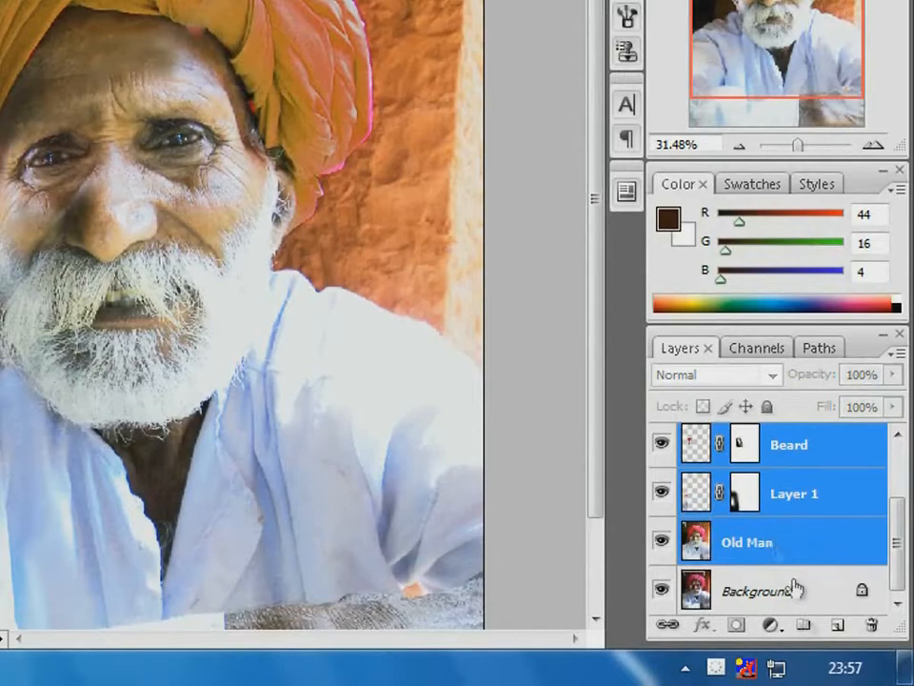
{"action": "left_click", "coordinate": [803, 625]}
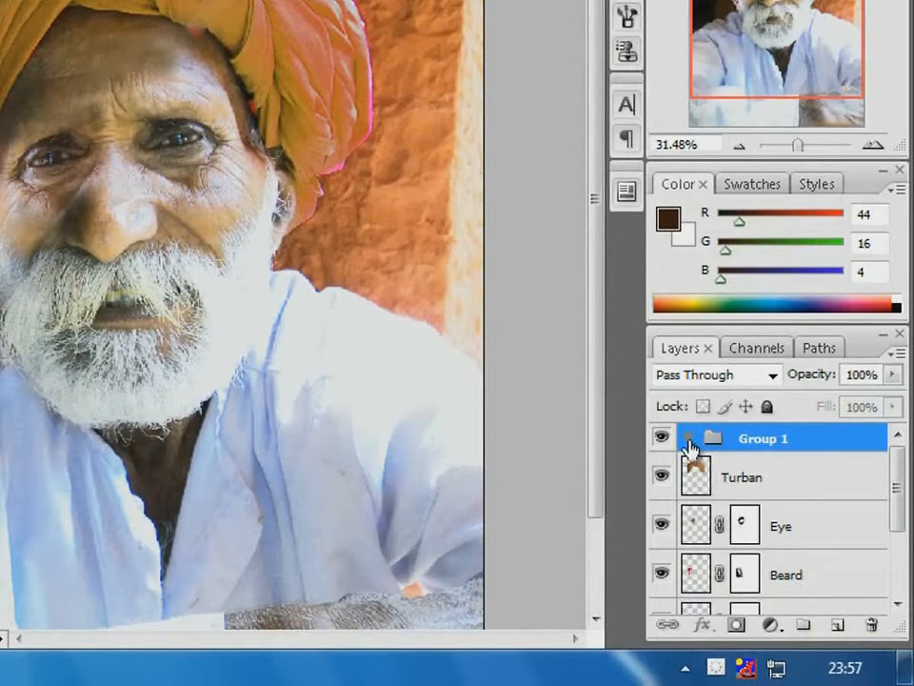
Move the Turban, Eye, Beard, Layer 1 and Old Man layers into Group 1, collapse the group and hide the Background layer
{"action": "left_click", "coordinate": [732, 476]}
{"action": "scroll", "coordinate": [778, 530], "scroll_direction": "down", "scroll_amount": 4}
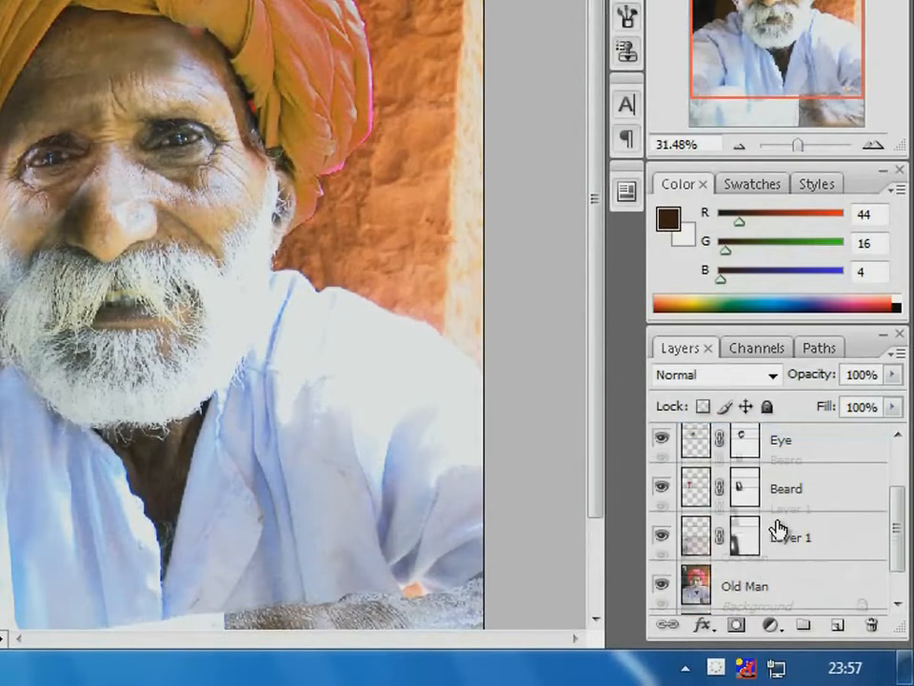
{"action": "scroll", "coordinate": [778, 523], "scroll_direction": "down", "scroll_amount": 1}
{"action": "left_click", "coordinate": [790, 555], "text": "shift"}
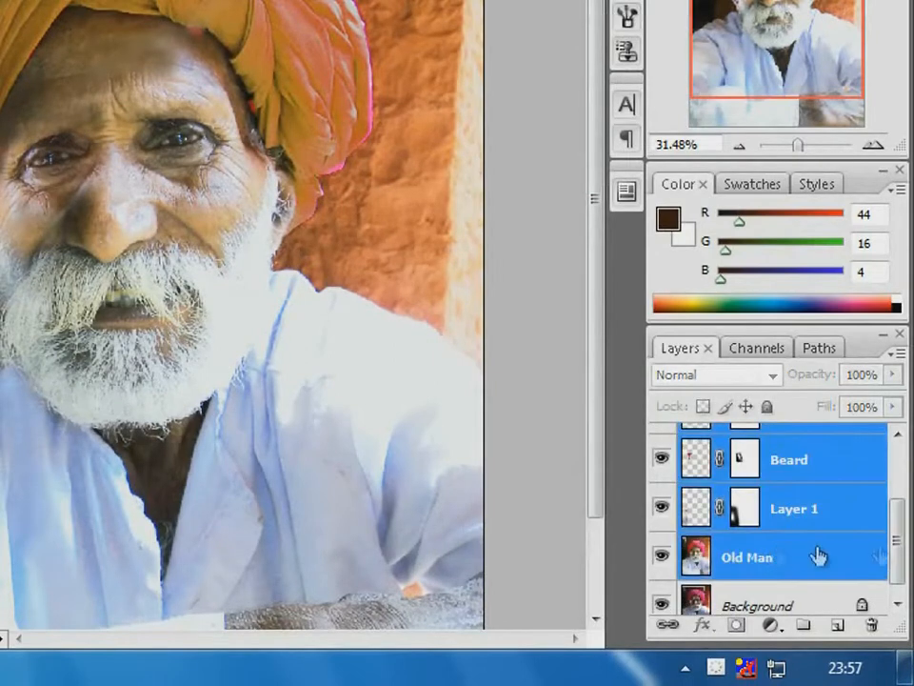
{"action": "left_click_drag", "start_coordinate": [905, 552], "coordinate": [901, 490]}
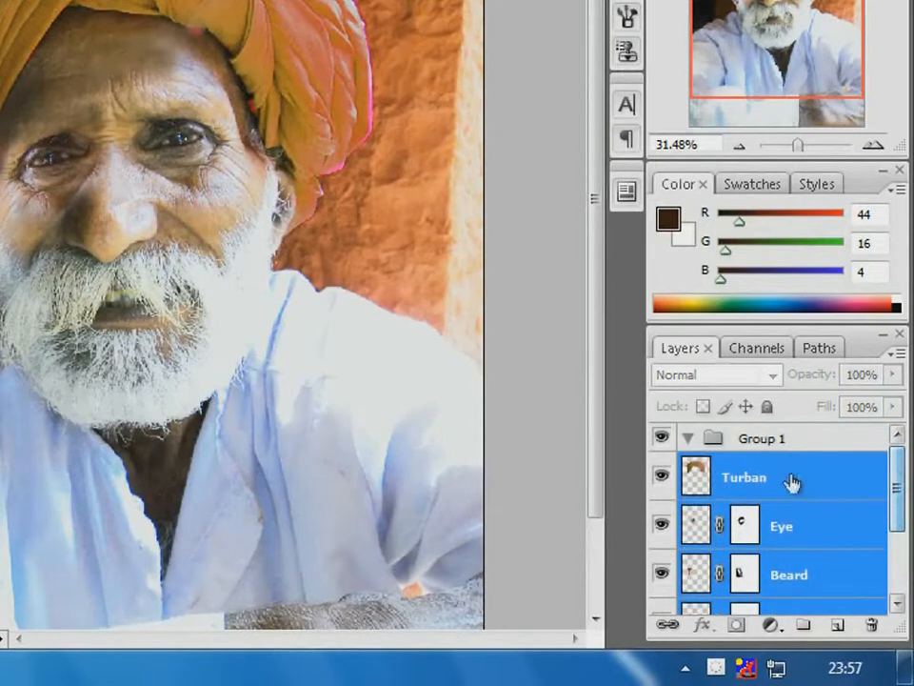
{"action": "left_click_drag", "start_coordinate": [791, 482], "coordinate": [777, 439]}
{"action": "left_click", "coordinate": [689, 440]}
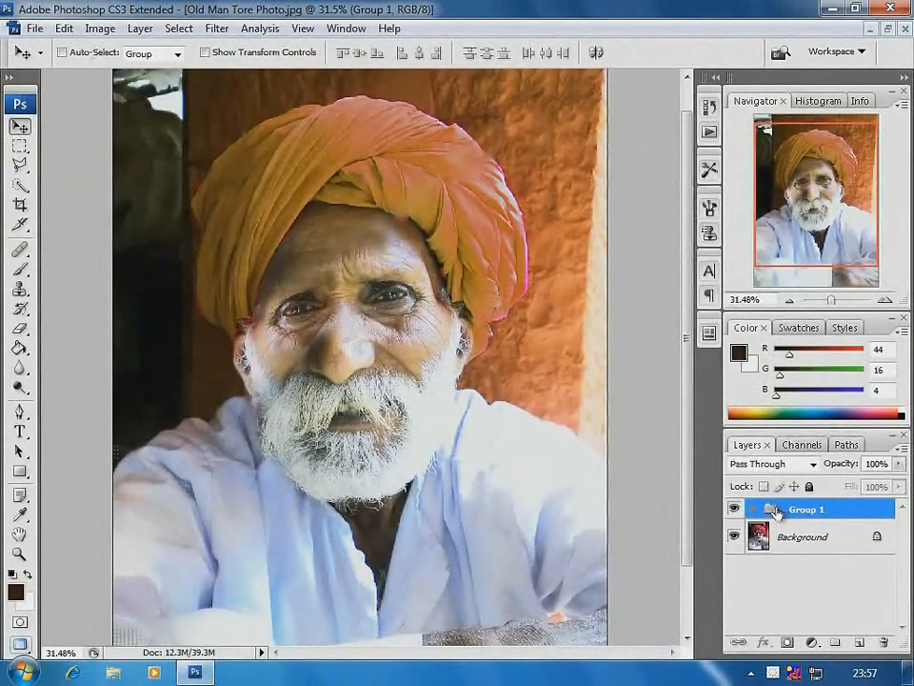
{"action": "left_click", "coordinate": [733, 538]}
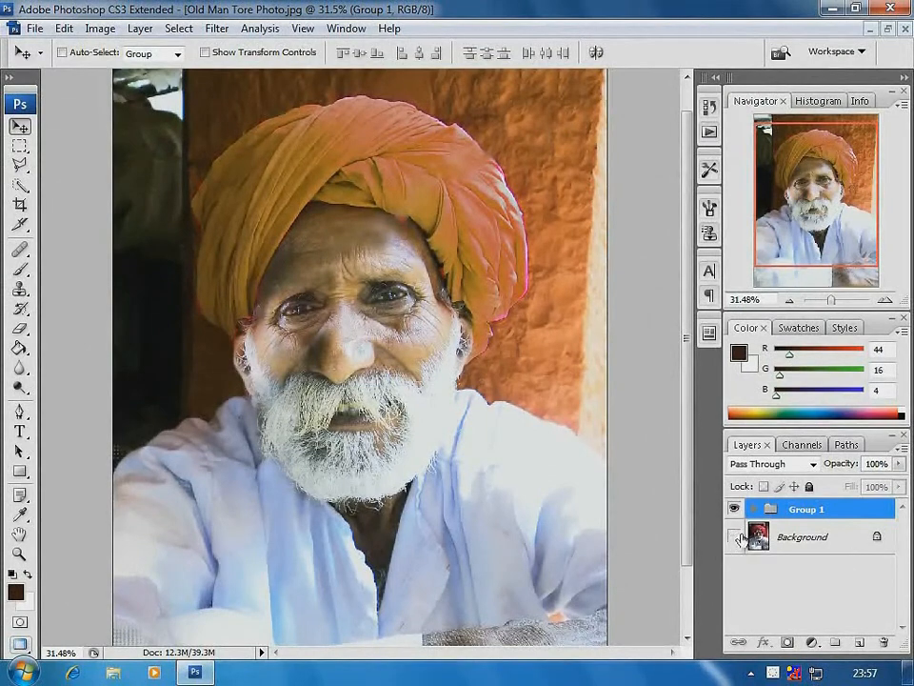
Try merging Group 1 into a single layer and undo the merge
{"action": "left_click", "coordinate": [103, 29]}
{"action": "mouse_move", "coordinate": [144, 32]}
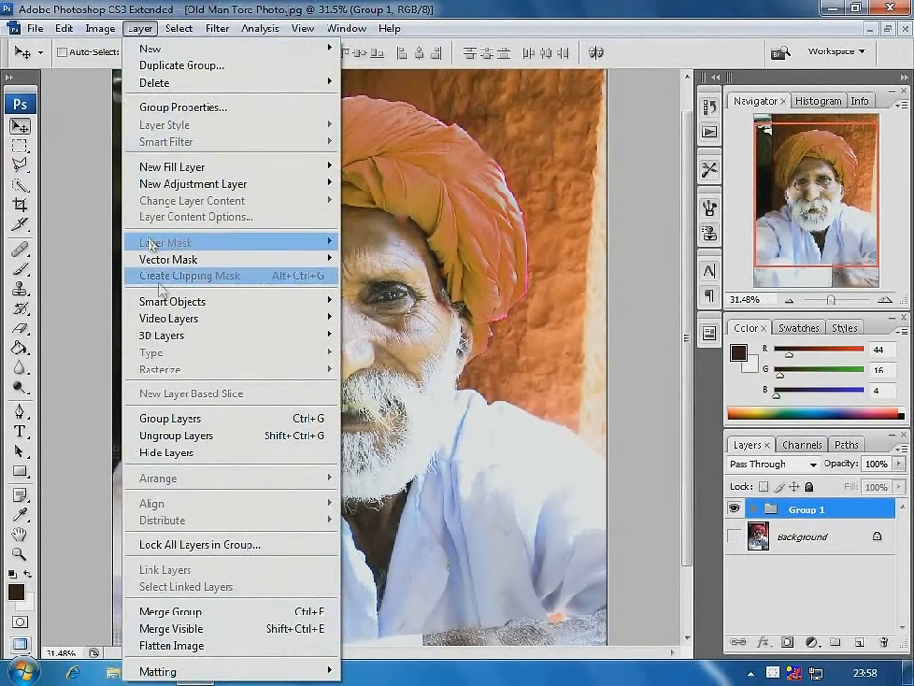
{"action": "left_click", "coordinate": [171, 611]}
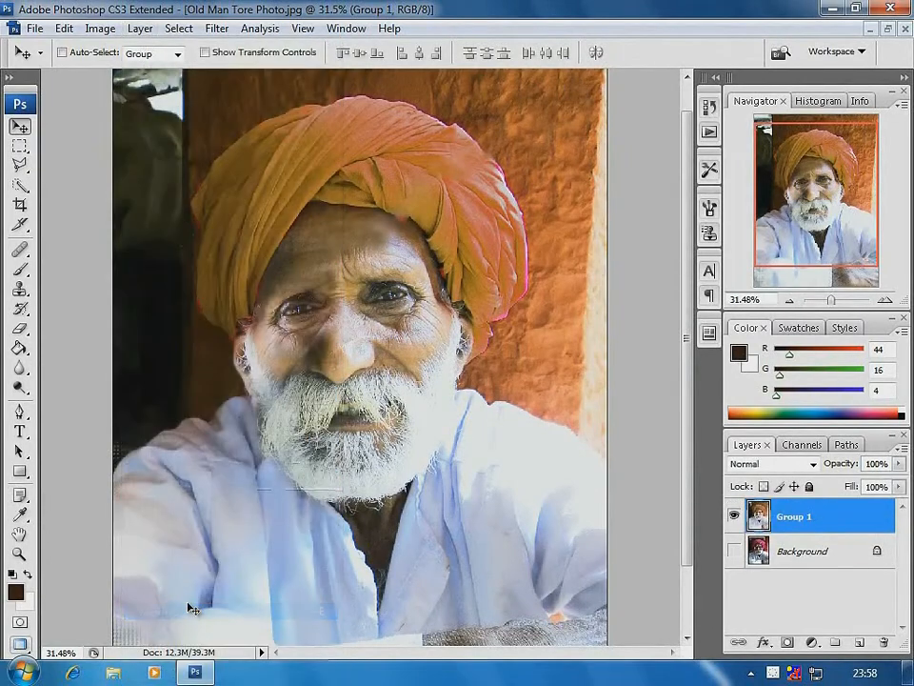
{"action": "key", "text": "ctrl+z"}
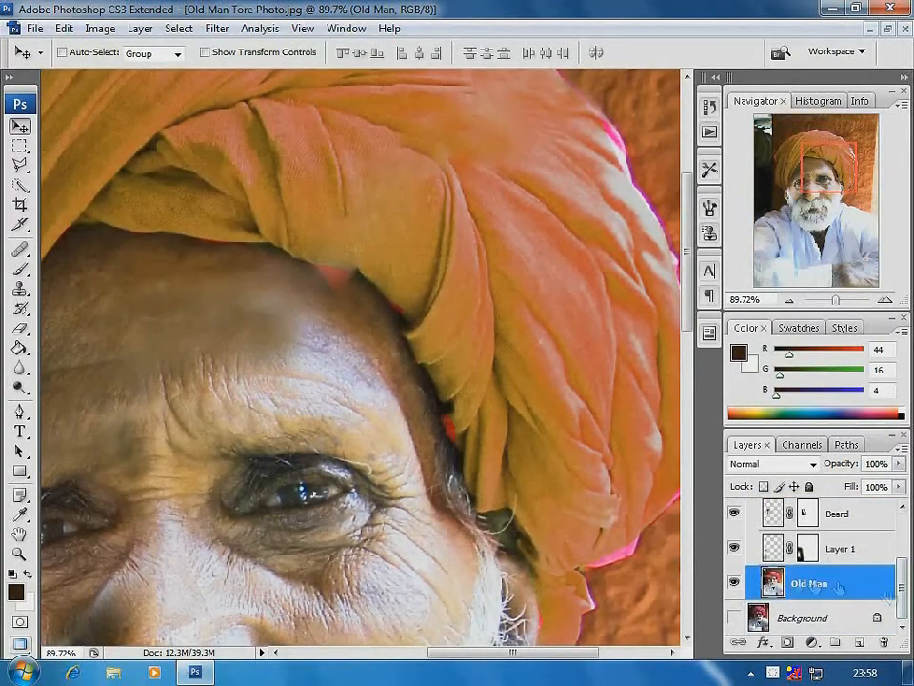
Select Group 1 and merge it into a single layer
{"action": "scroll", "coordinate": [754, 521], "scroll_direction": "up", "scroll_amount": 5}
{"action": "left_click", "coordinate": [752, 511]}
{"action": "left_click", "coordinate": [904, 446]}
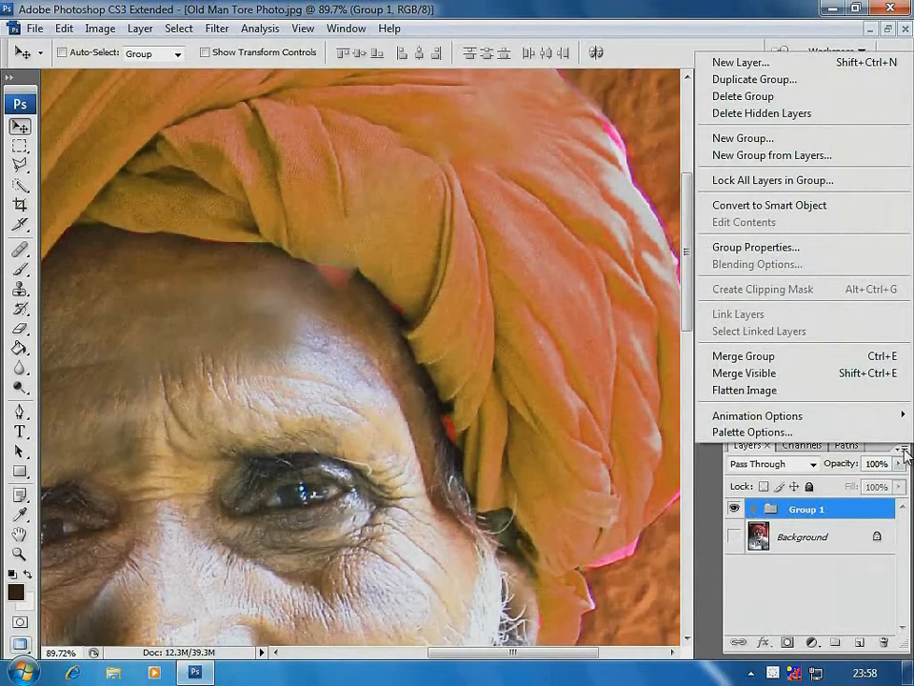
{"action": "left_click", "coordinate": [788, 358]}
Clone skin with a 30-pixel Clone Stamp over the pink patch and red fringe where the turban meets the forehead
{"action": "key", "text": "ctrl+minus"}
{"action": "key", "text": "ctrl+minus"}
{"action": "left_click_drag", "start_coordinate": [235, 245], "coordinate": [494, 461]}
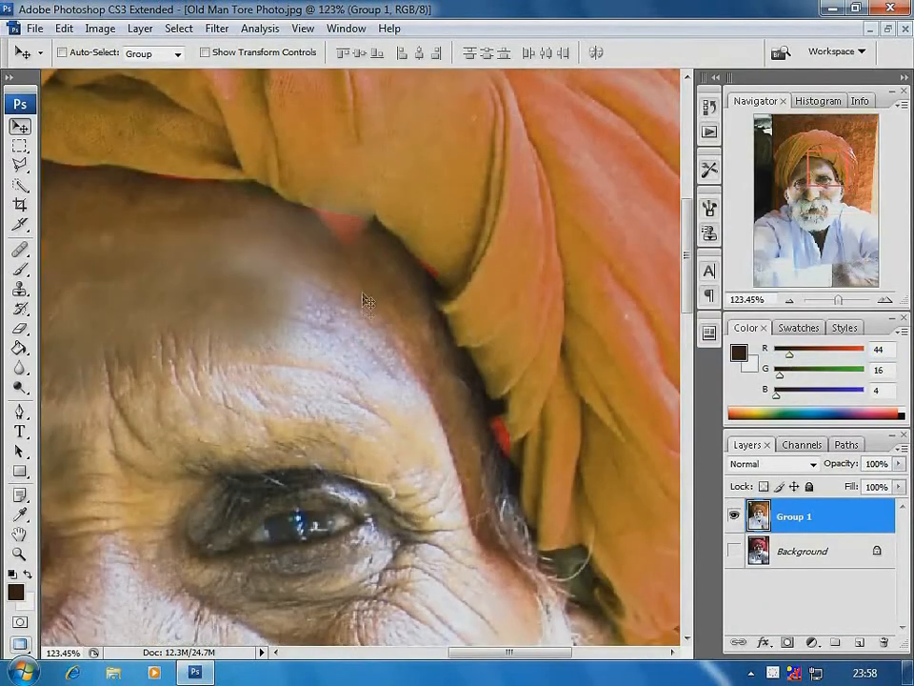
{"action": "left_click", "coordinate": [23, 290]}
{"action": "left_click_drag", "start_coordinate": [221, 138], "coordinate": [511, 348]}
{"action": "key", "text": "bracketleft"}
{"action": "key", "text": "bracketleft"}
{"action": "key", "text": "bracketleft"}
{"action": "key", "text": "bracketleft"}
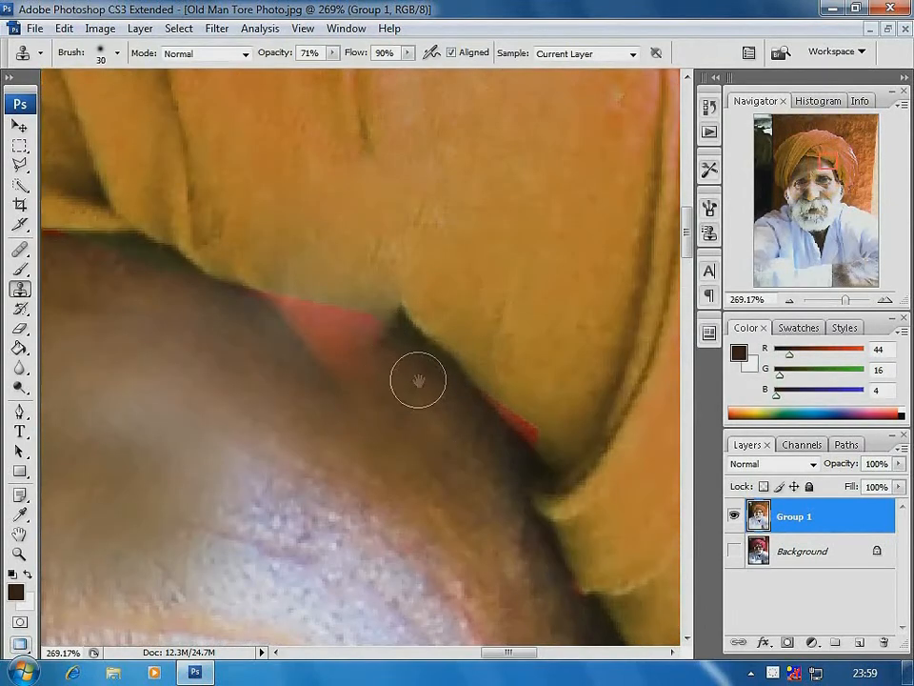
{"action": "left_click", "coordinate": [418, 381], "text": "alt"}
{"action": "left_click_drag", "start_coordinate": [394, 360], "coordinate": [276, 317]}
{"action": "left_click", "coordinate": [408, 381], "text": "alt"}
{"action": "left_click_drag", "start_coordinate": [391, 333], "coordinate": [369, 333]}
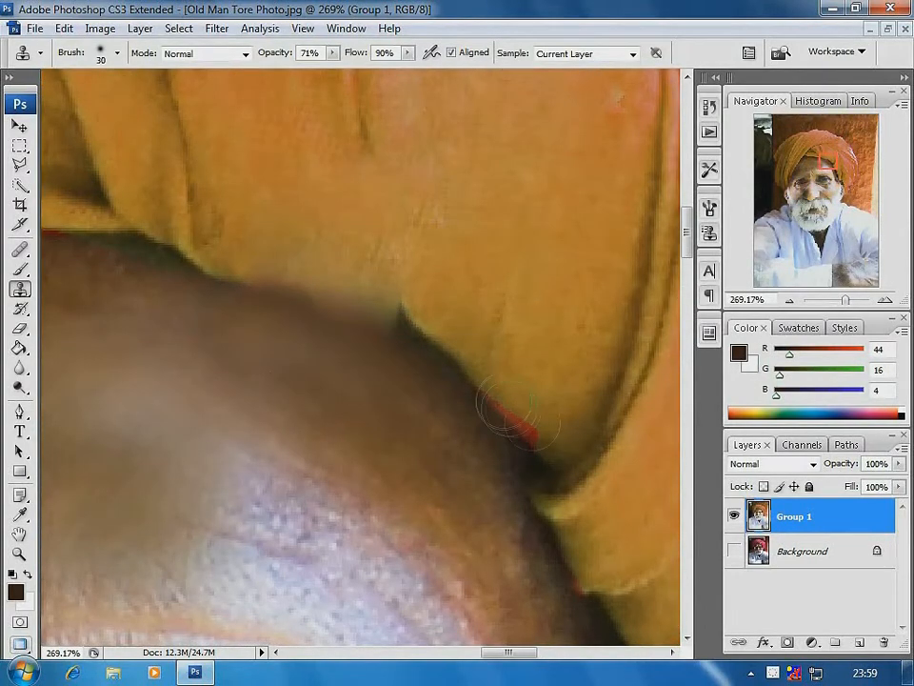
{"action": "left_click_drag", "start_coordinate": [506, 414], "coordinate": [551, 441]}
Clone over the forehead skin with a 90-pixel Clone Stamp brush and undo the last dab
{"action": "key", "text": "ctrl+minus"}
{"action": "key", "text": "ctrl+minus"}
{"action": "key", "text": "ctrl+minus"}
{"action": "key", "text": "ctrl+minus"}
{"action": "key", "text": "bracketright"}
{"action": "key", "text": "bracketright"}
{"action": "key", "text": "bracketright"}
{"action": "key", "text": "bracketright"}
{"action": "key", "text": "bracketright"}
{"action": "mouse_move", "coordinate": [299, 310]}
{"action": "left_mouse_down"}
{"action": "mouse_move", "coordinate": [258, 345]}
{"action": "mouse_move", "coordinate": [325, 352]}
{"action": "left_mouse_up"}
{"action": "left_click", "coordinate": [283, 328], "text": "alt"}
{"action": "key", "text": "ctrl+z"}
{"action": "left_click", "coordinate": [226, 417], "text": "alt"}
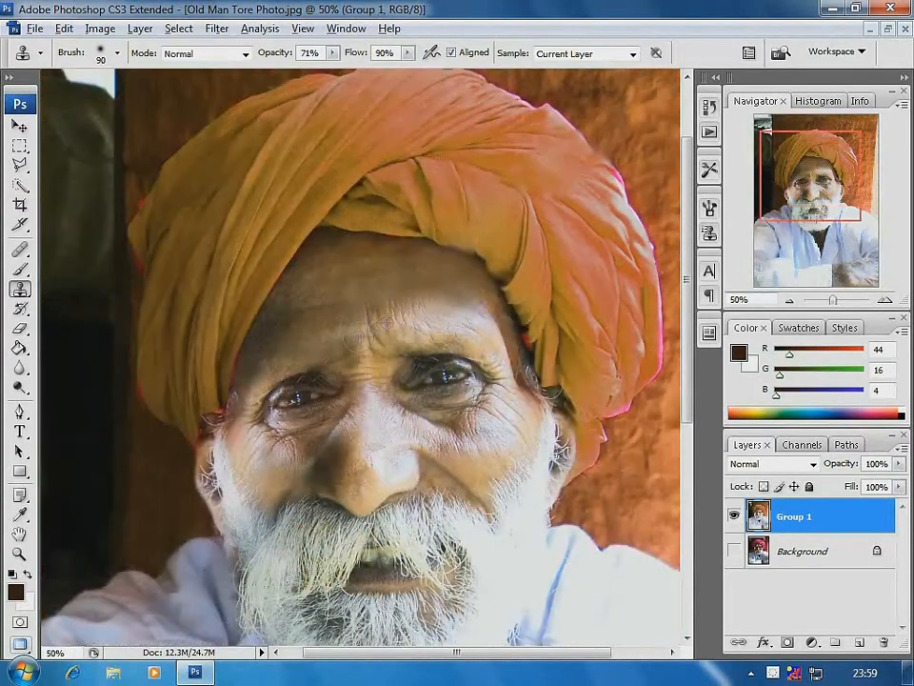
Set the Clone Stamp flow to 40% and soften the dark shading beside the old man's nose
{"action": "left_click", "coordinate": [339, 425], "text": "alt"}
{"action": "left_click_drag", "start_coordinate": [243, 293], "coordinate": [443, 491]}
{"action": "left_click", "coordinate": [408, 54]}
{"action": "left_click_drag", "start_coordinate": [411, 69], "coordinate": [363, 71]}
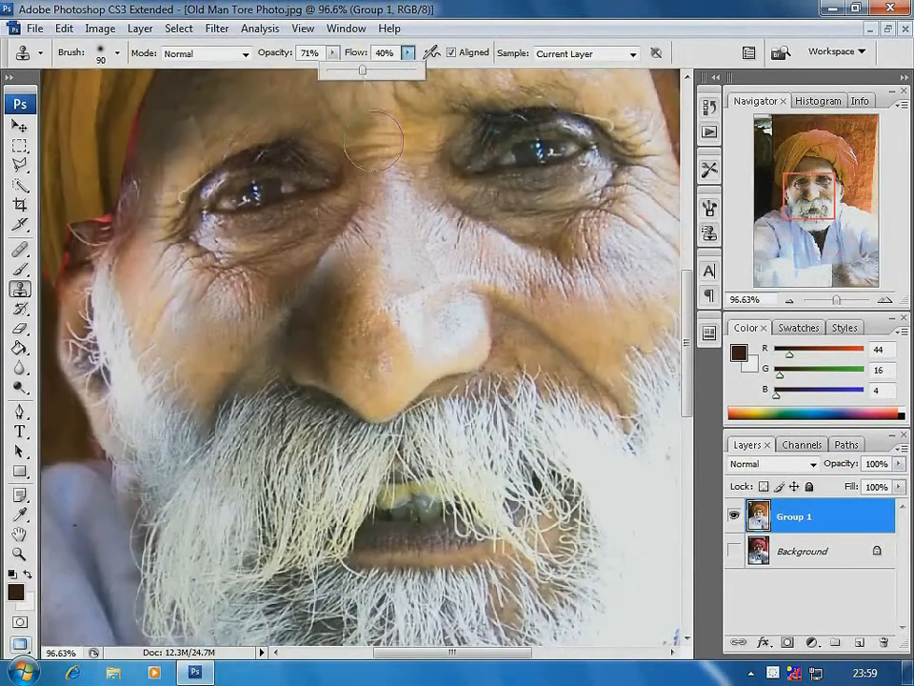
{"action": "left_click_drag", "start_coordinate": [331, 305], "coordinate": [365, 312]}
{"action": "left_click", "coordinate": [230, 322], "text": "alt"}
{"action": "mouse_move", "coordinate": [312, 331]}
{"action": "left_mouse_down"}
{"action": "mouse_move", "coordinate": [304, 342]}
{"action": "mouse_move", "coordinate": [310, 328]}
{"action": "left_mouse_up"}
{"action": "left_click", "coordinate": [396, 327], "text": "alt"}
{"action": "left_click", "coordinate": [397, 326], "text": "alt"}
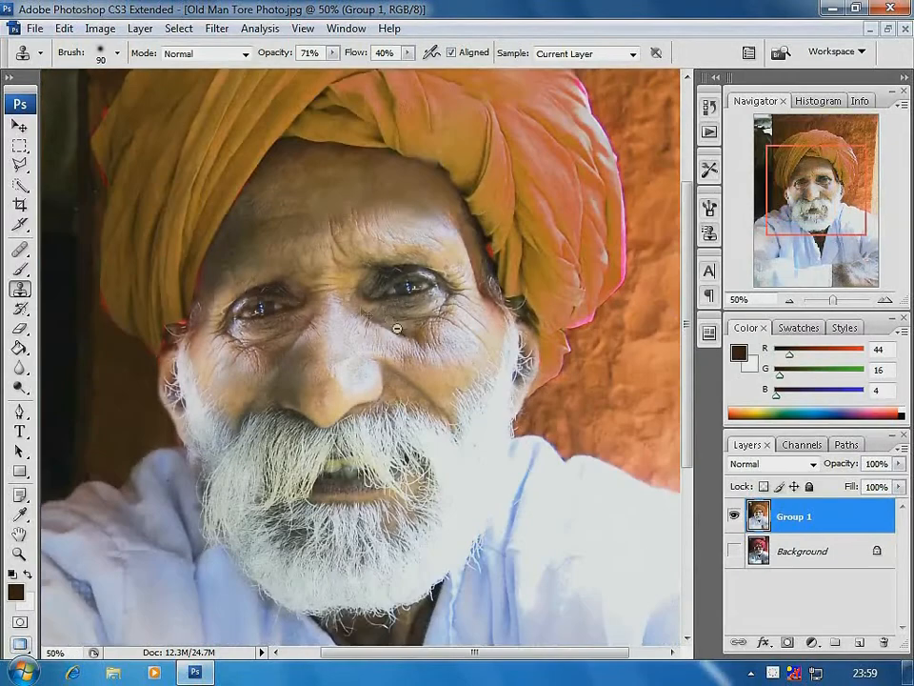
{"action": "left_click", "coordinate": [331, 239], "text": "alt"}
{"action": "left_click", "coordinate": [331, 239], "text": "alt"}
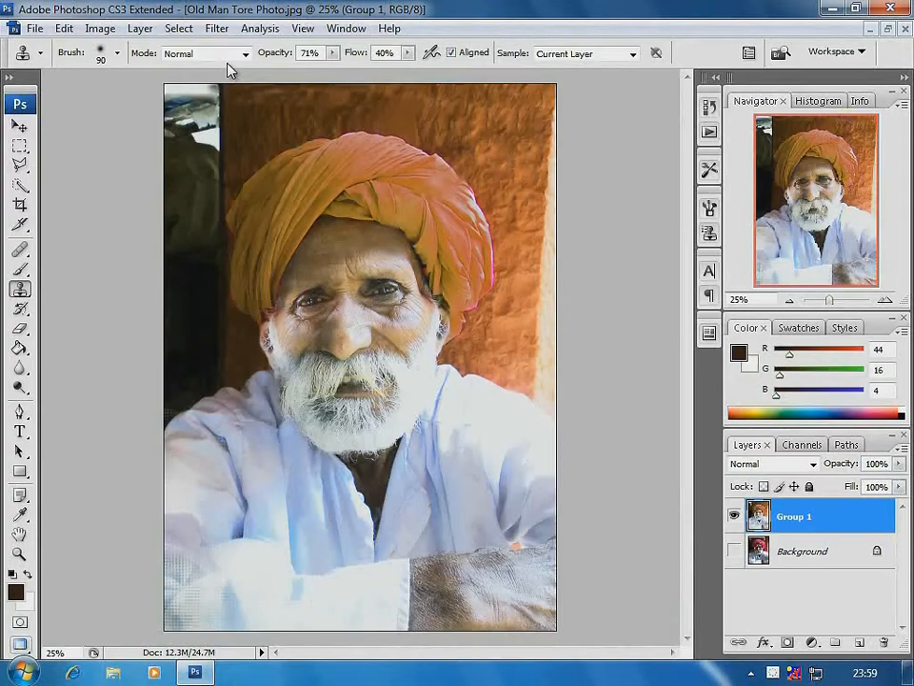
Start Reduce Noise on Group 1 in Advanced mode and set the Blue channel's strength to 10
{"action": "left_click", "coordinate": [218, 28]}
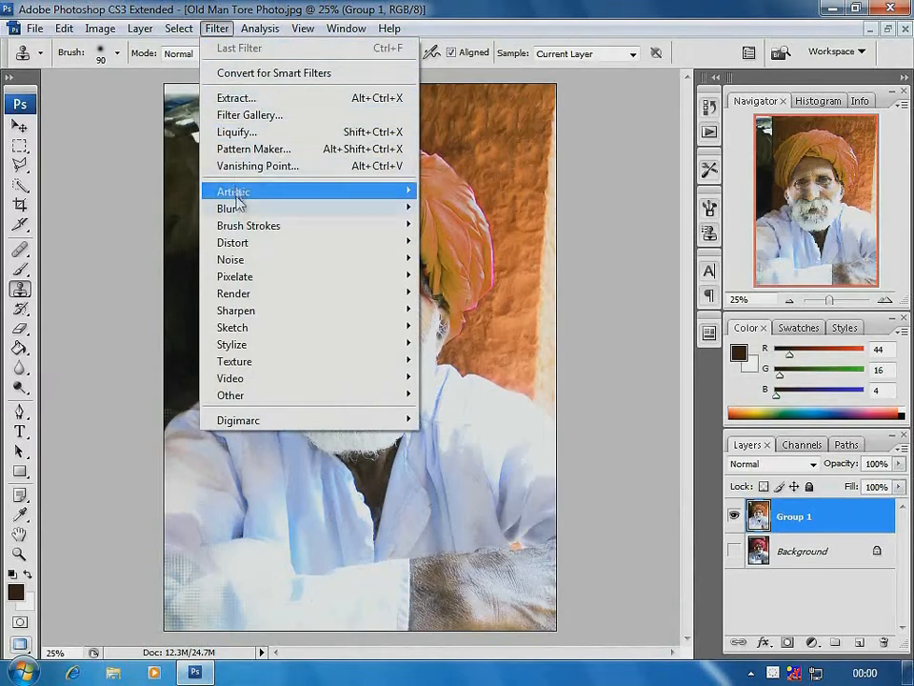
{"action": "mouse_move", "coordinate": [245, 259]}
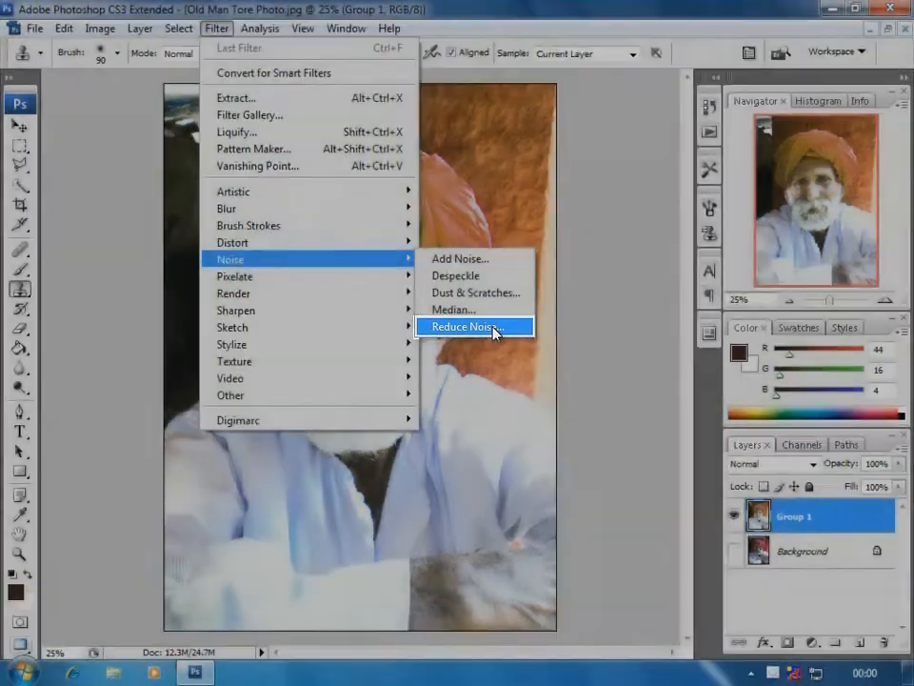
{"action": "left_click", "coordinate": [493, 326]}
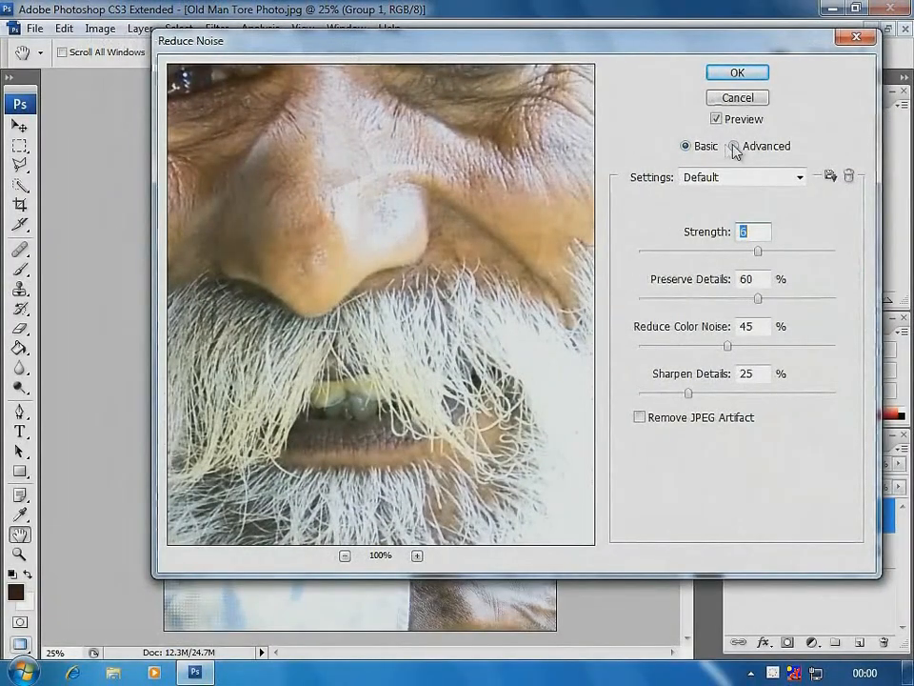
{"action": "left_click", "coordinate": [734, 147]}
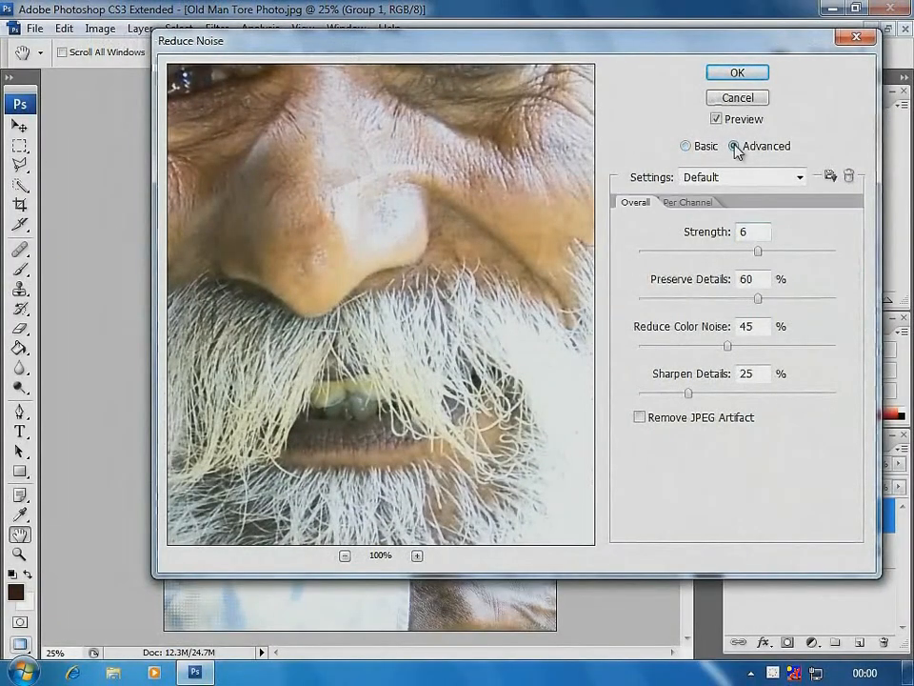
{"action": "left_click", "coordinate": [700, 203]}
{"action": "left_click", "coordinate": [812, 425]}
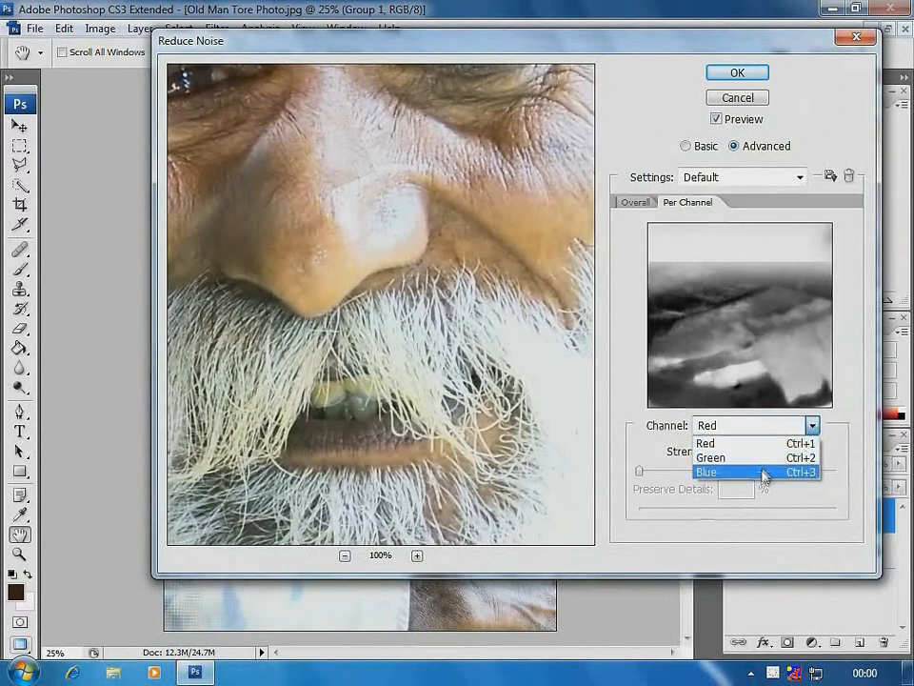
{"action": "left_click", "coordinate": [763, 472]}
{"action": "left_click_drag", "start_coordinate": [639, 471], "coordinate": [827, 479]}
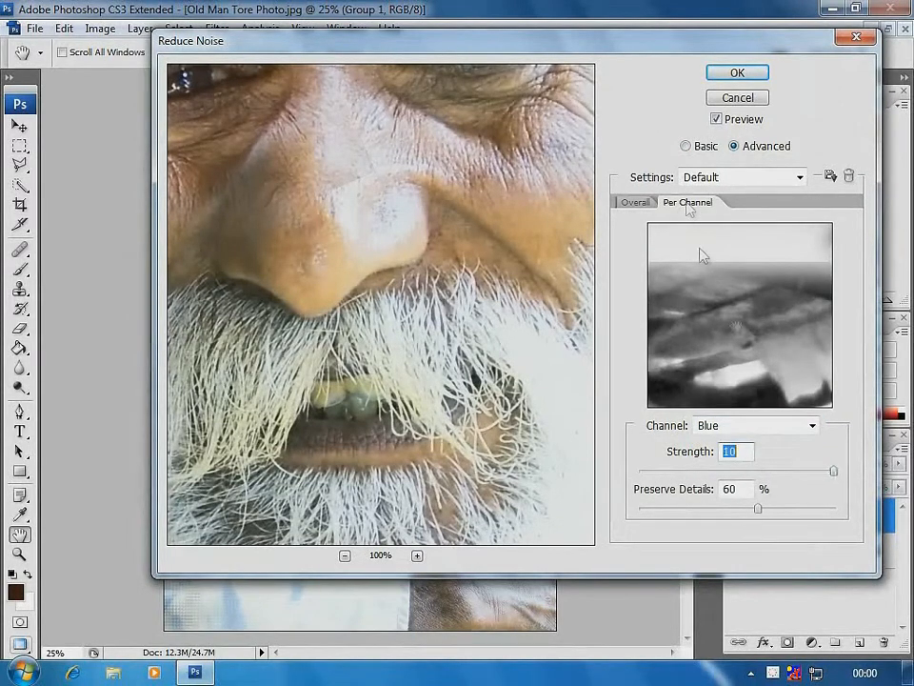
Raise the Red channel's noise reduction strength to near maximum and set its Preserve Details to 12%
{"action": "left_click", "coordinate": [812, 425]}
{"action": "left_click", "coordinate": [728, 441]}
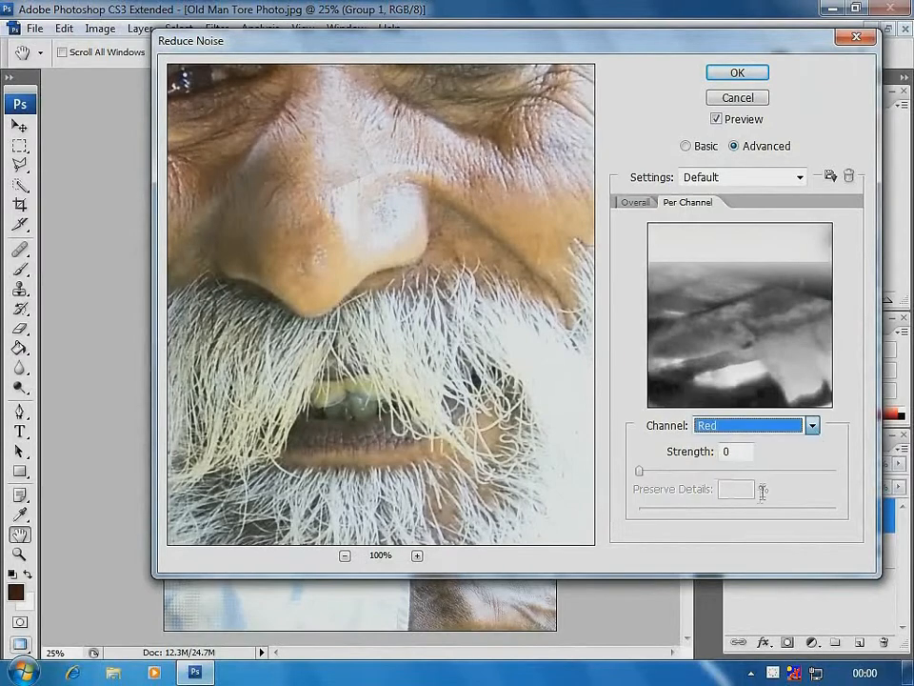
{"action": "left_click_drag", "start_coordinate": [653, 477], "coordinate": [738, 473]}
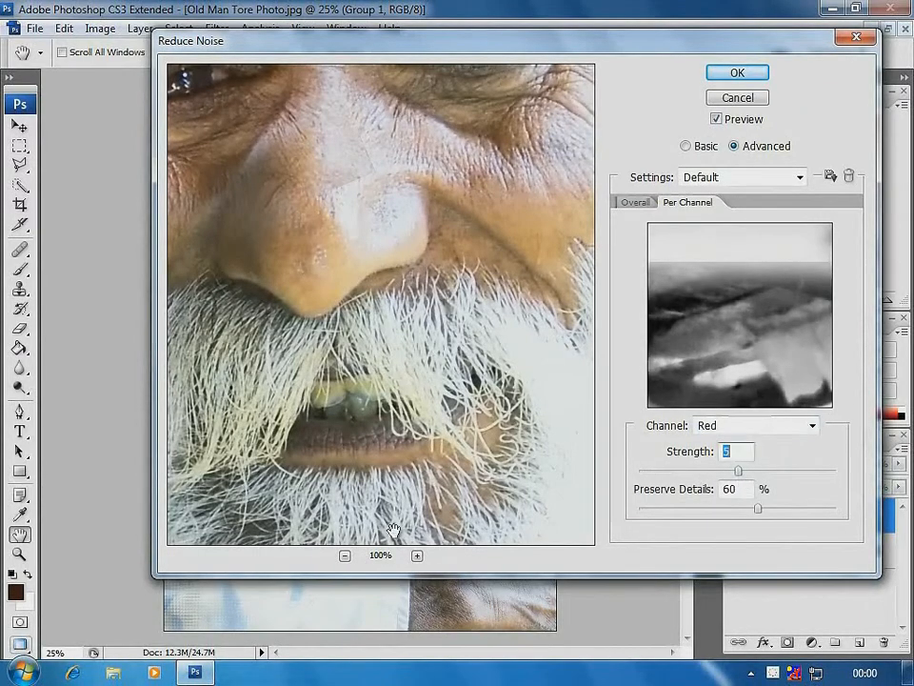
{"action": "left_click", "coordinate": [344, 555]}
{"action": "left_click", "coordinate": [345, 555]}
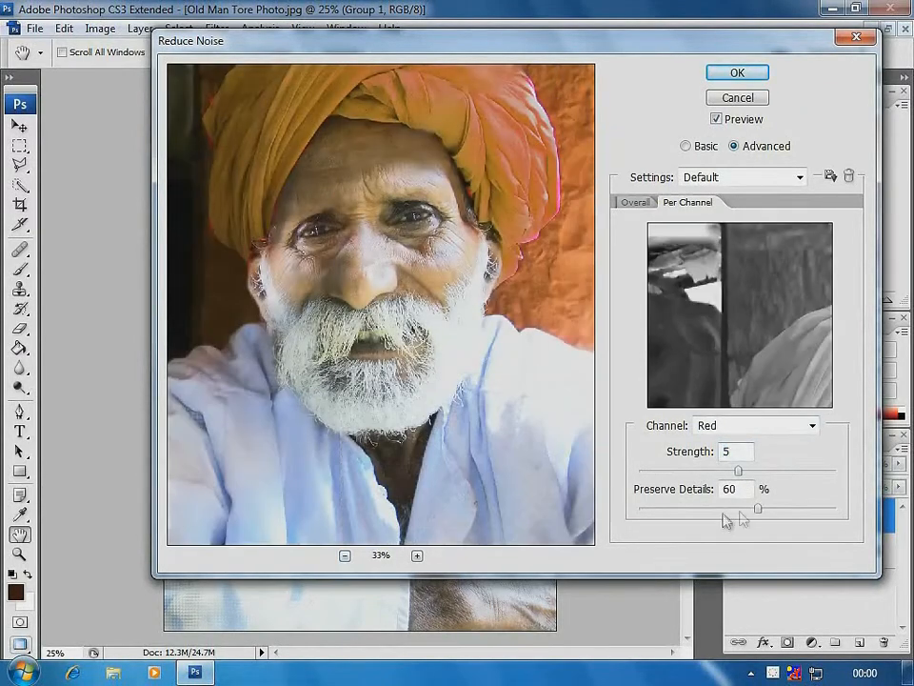
{"action": "left_click_drag", "start_coordinate": [758, 509], "coordinate": [662, 514]}
{"action": "left_click_drag", "start_coordinate": [756, 475], "coordinate": [827, 476]}
Set the Green channel's strength to 10, lower its Preserve Details to near minimum, and apply Reduce Noise
{"action": "left_click", "coordinate": [810, 424]}
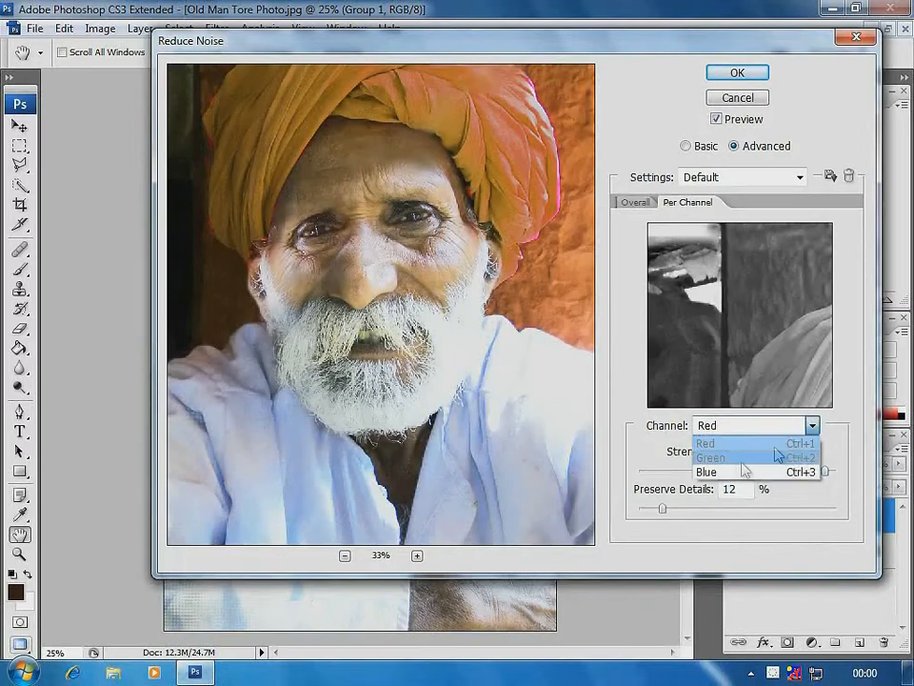
{"action": "left_click", "coordinate": [734, 458]}
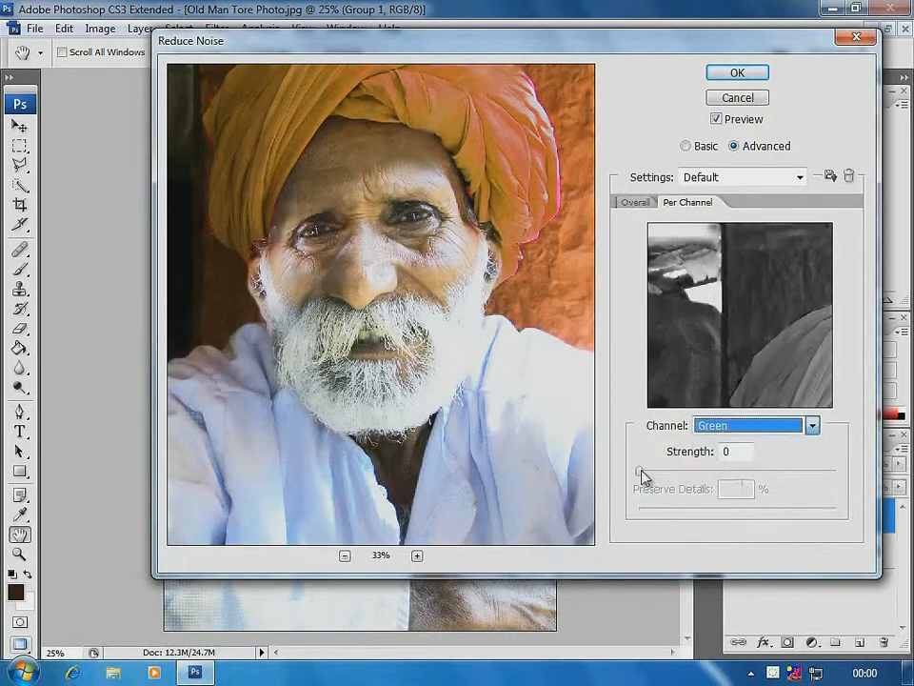
{"action": "left_click_drag", "start_coordinate": [643, 474], "coordinate": [830, 476]}
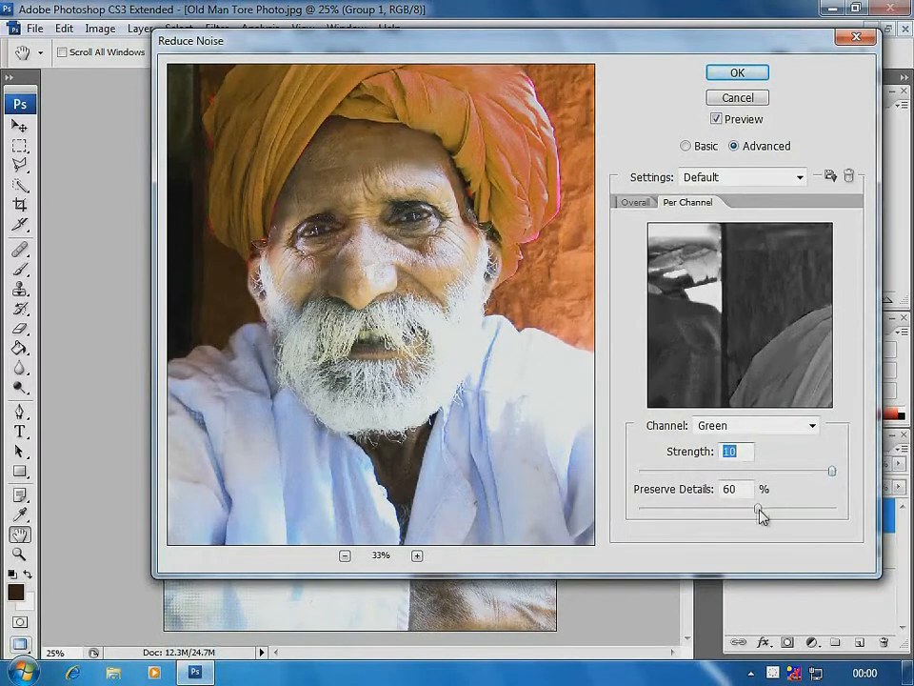
{"action": "left_click_drag", "start_coordinate": [759, 510], "coordinate": [650, 514]}
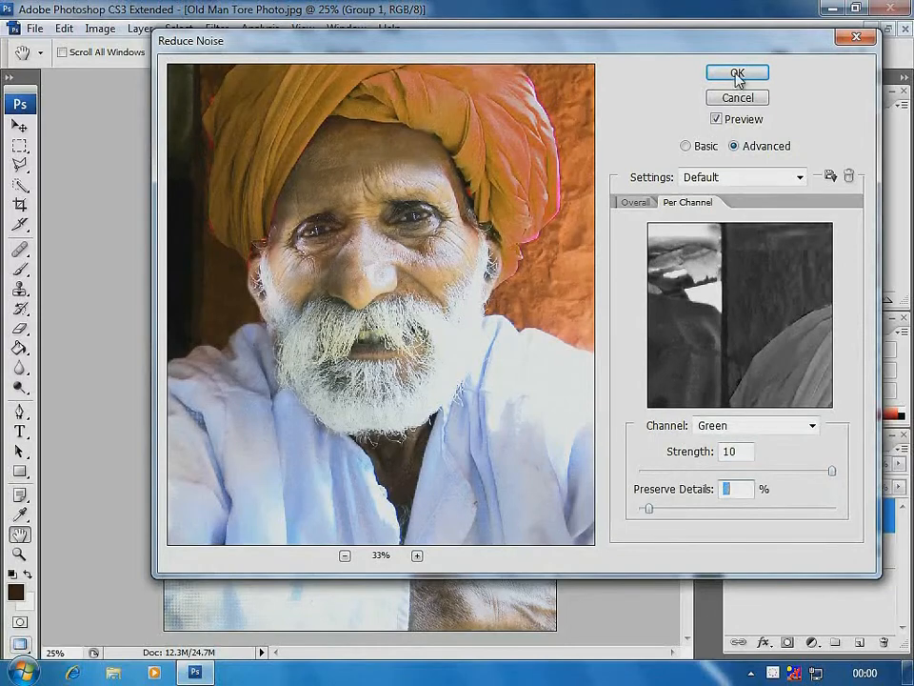
{"action": "left_click", "coordinate": [738, 75]}
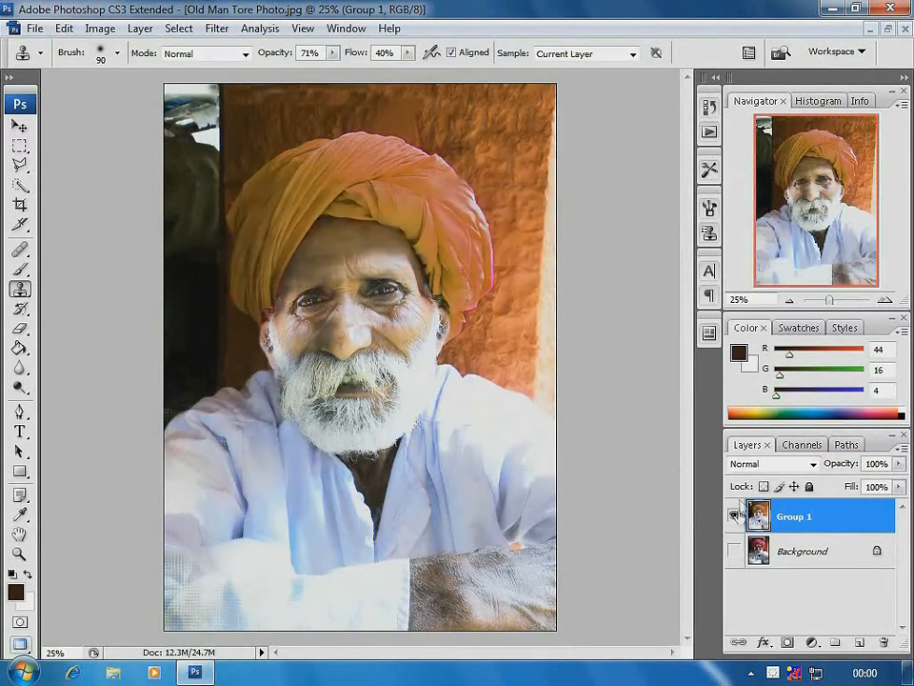
Show the Background layer and toggle Group 1's visibility to compare the restored photo with the original
{"action": "left_click", "coordinate": [734, 550]}
{"action": "left_click", "coordinate": [734, 516]}
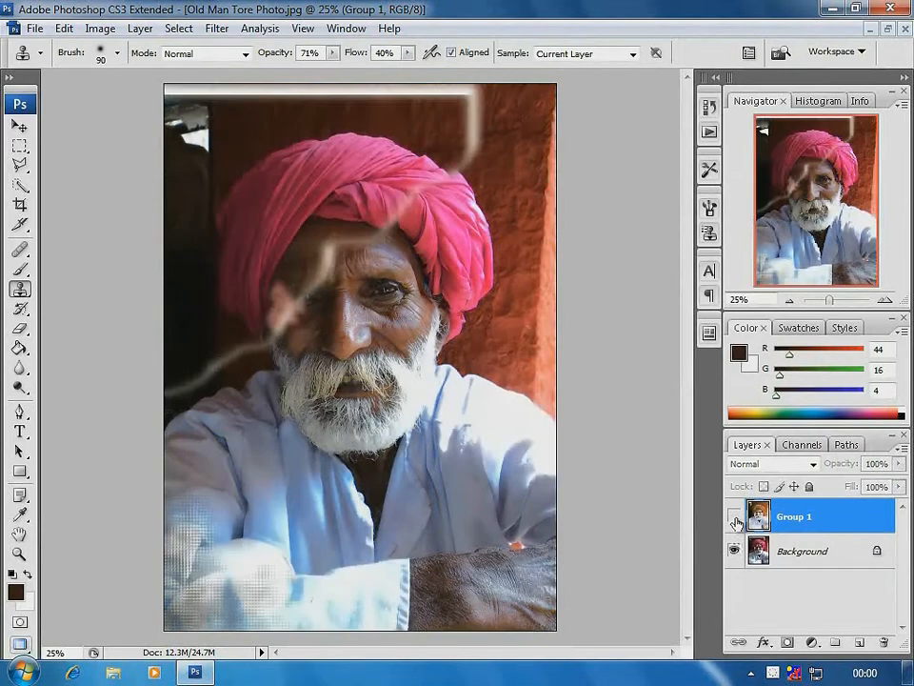
{"action": "left_click", "coordinate": [735, 516]}
{"action": "left_click", "coordinate": [734, 516]}
{"action": "left_click", "coordinate": [734, 516]}
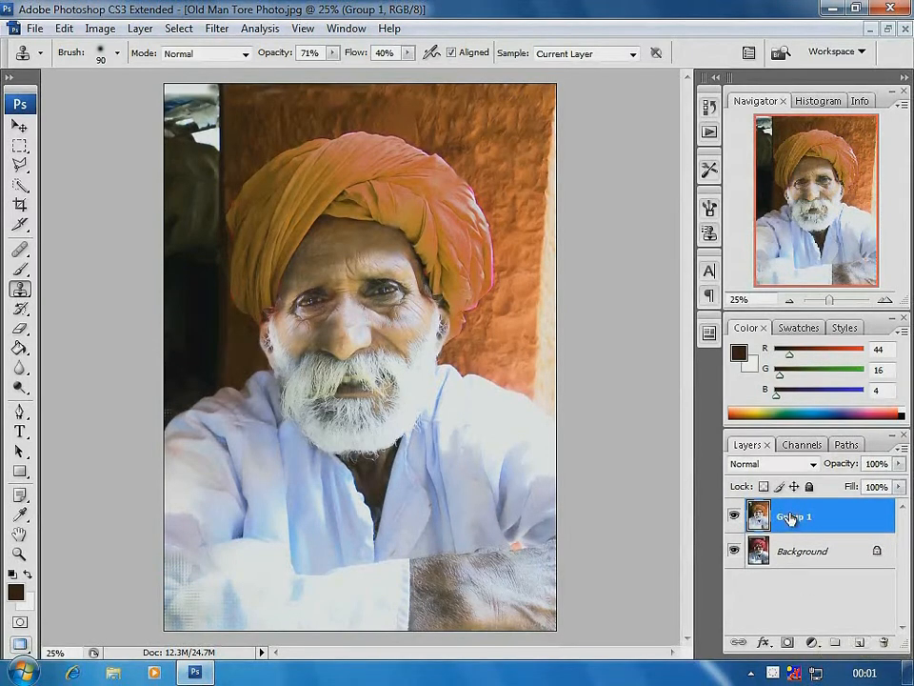
Duplicate the Group 1 layer and apply a High Pass filter with a 3.4-pixel radius to the copy
{"action": "left_click_drag", "start_coordinate": [789, 518], "coordinate": [863, 634]}
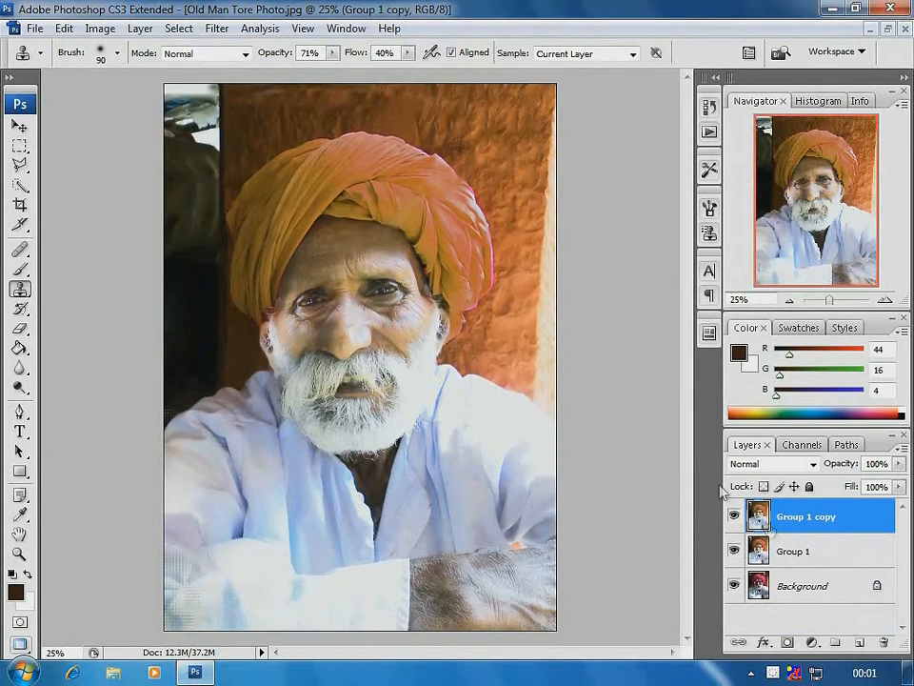
{"action": "left_click", "coordinate": [219, 30]}
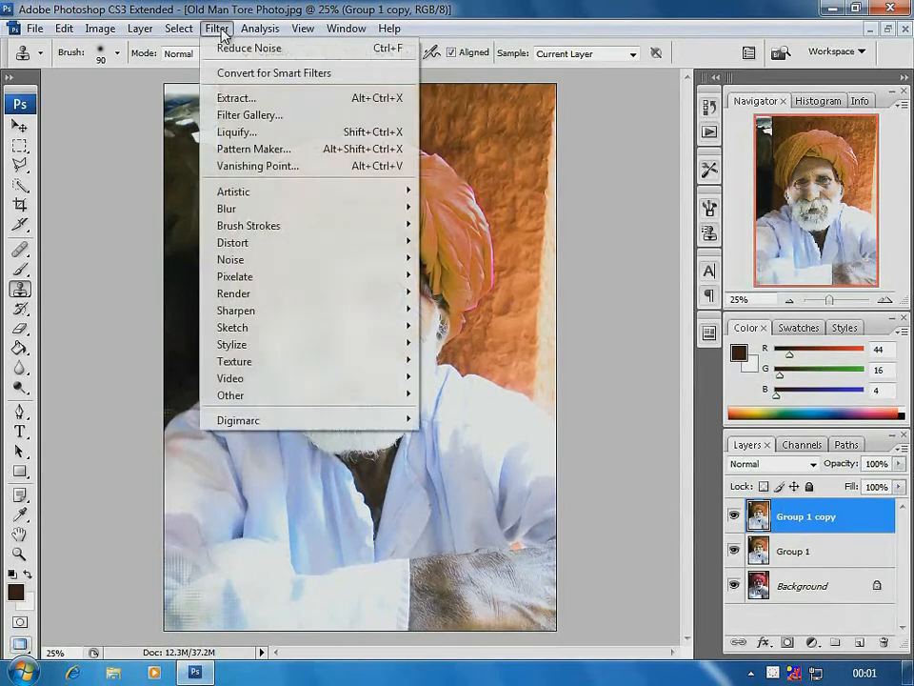
{"action": "mouse_move", "coordinate": [250, 400]}
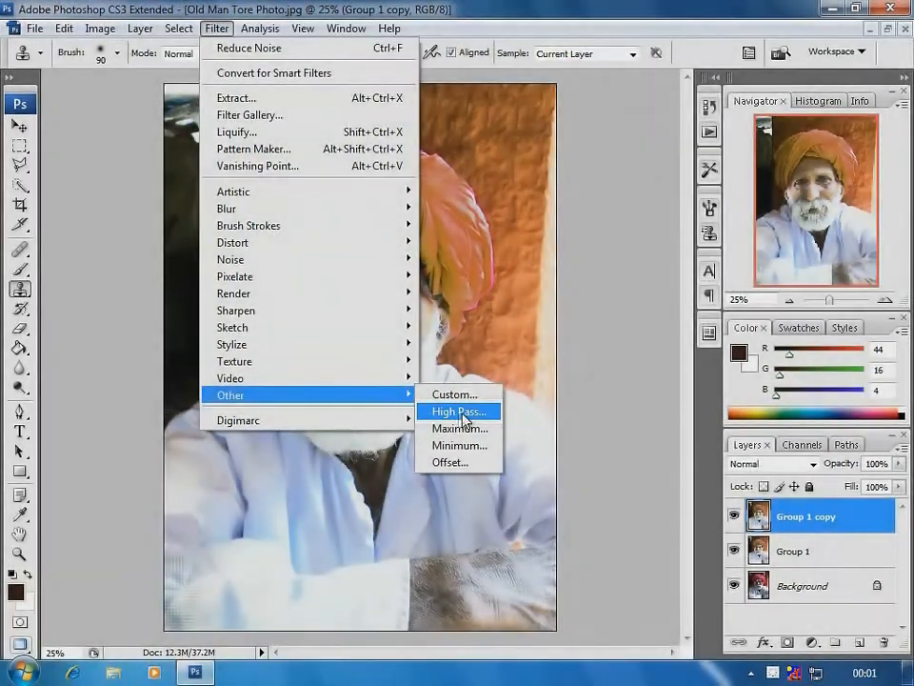
{"action": "left_click", "coordinate": [459, 413]}
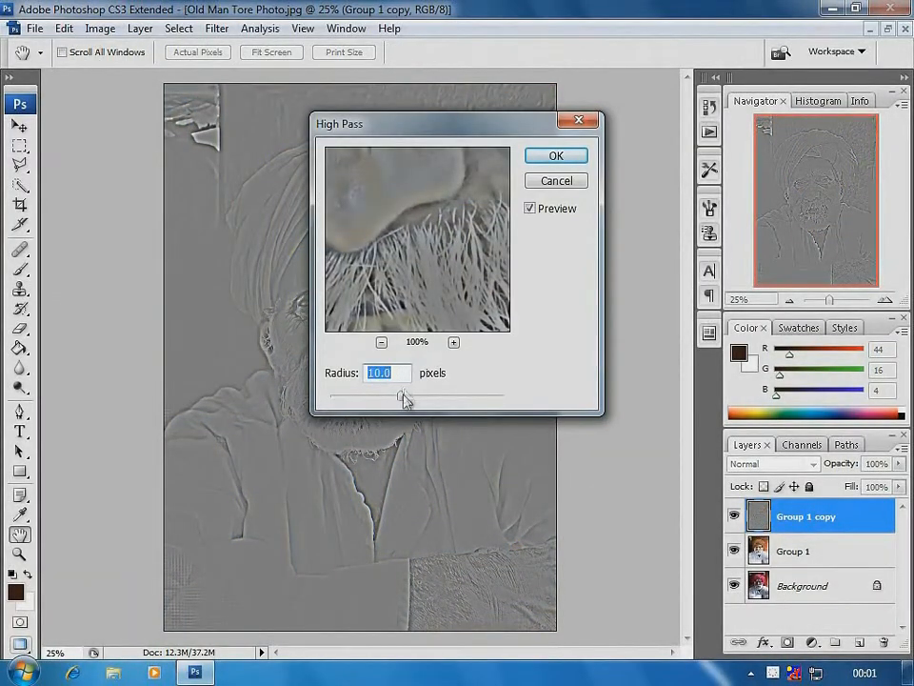
{"action": "left_click_drag", "start_coordinate": [404, 400], "coordinate": [383, 400]}
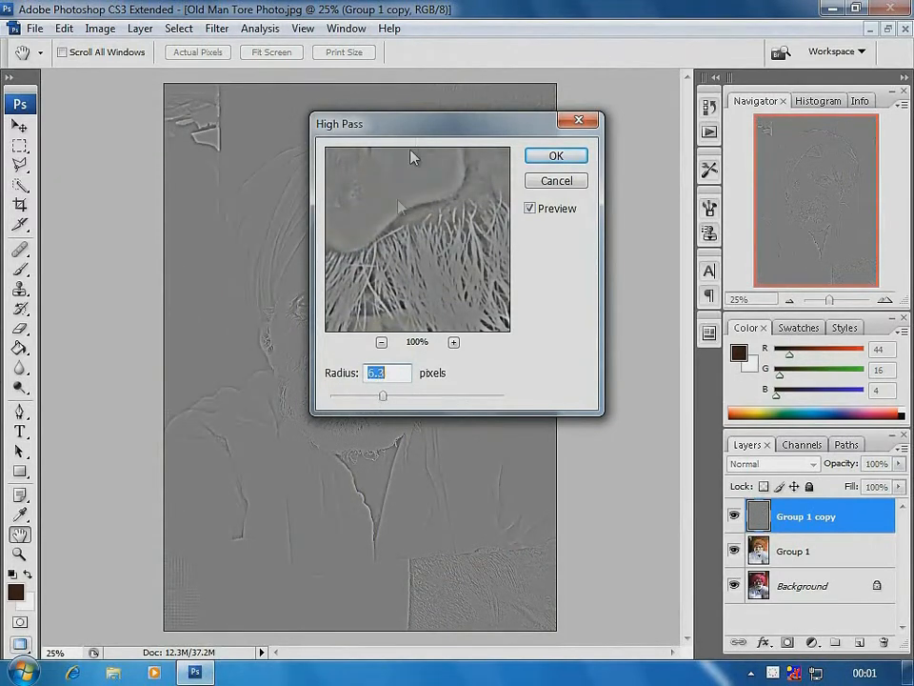
{"action": "left_click_drag", "start_coordinate": [420, 131], "coordinate": [601, 134]}
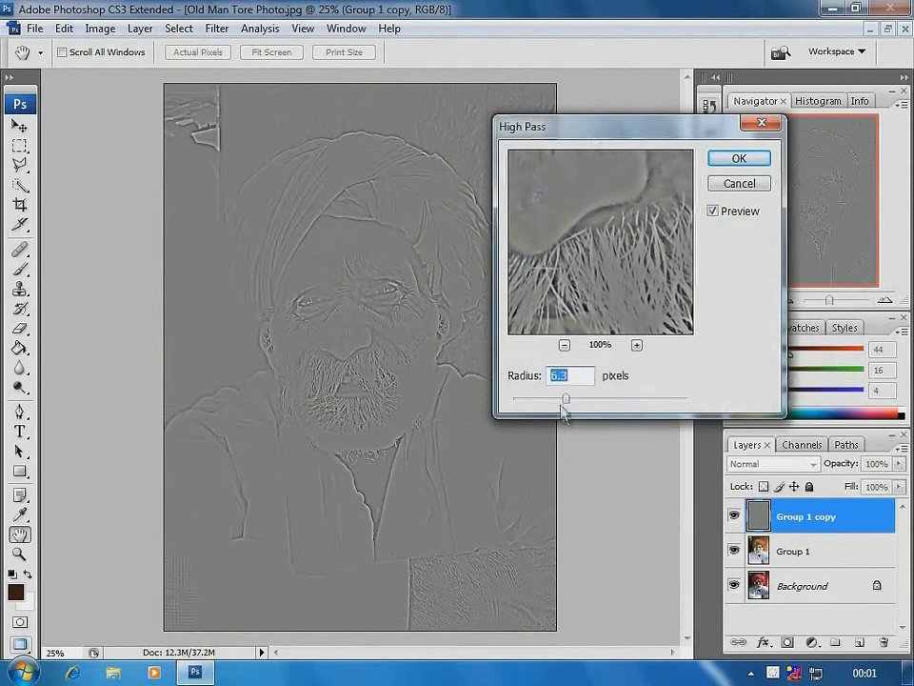
{"action": "mouse_move", "coordinate": [564, 400]}
{"action": "left_mouse_down"}
{"action": "mouse_move", "coordinate": [522, 400]}
{"action": "mouse_move", "coordinate": [575, 400]}
{"action": "mouse_move", "coordinate": [552, 402]}
{"action": "left_mouse_up"}
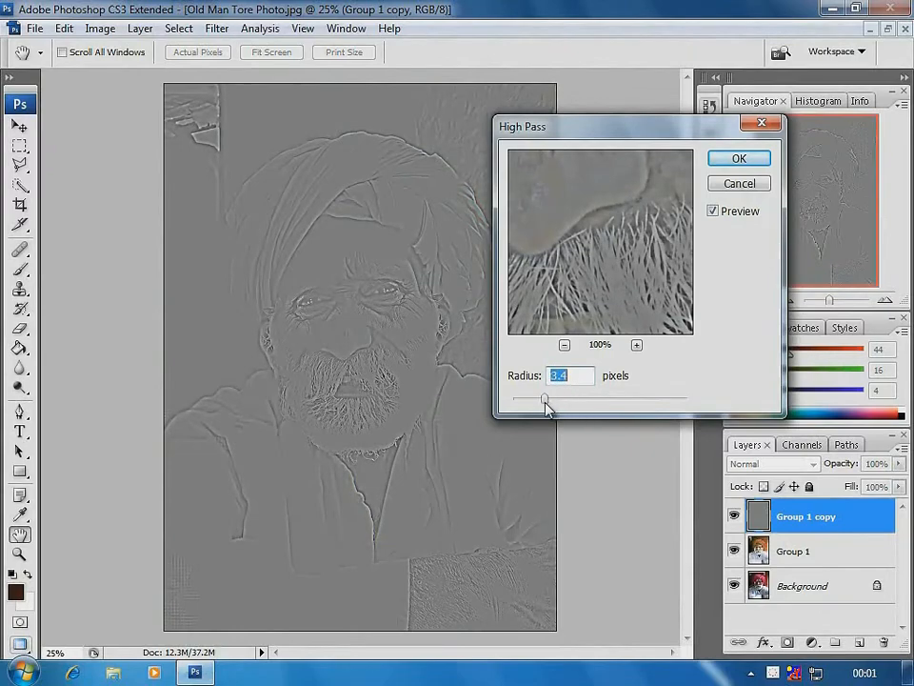
{"action": "left_click", "coordinate": [747, 160]}
{"action": "key", "text": "s"}
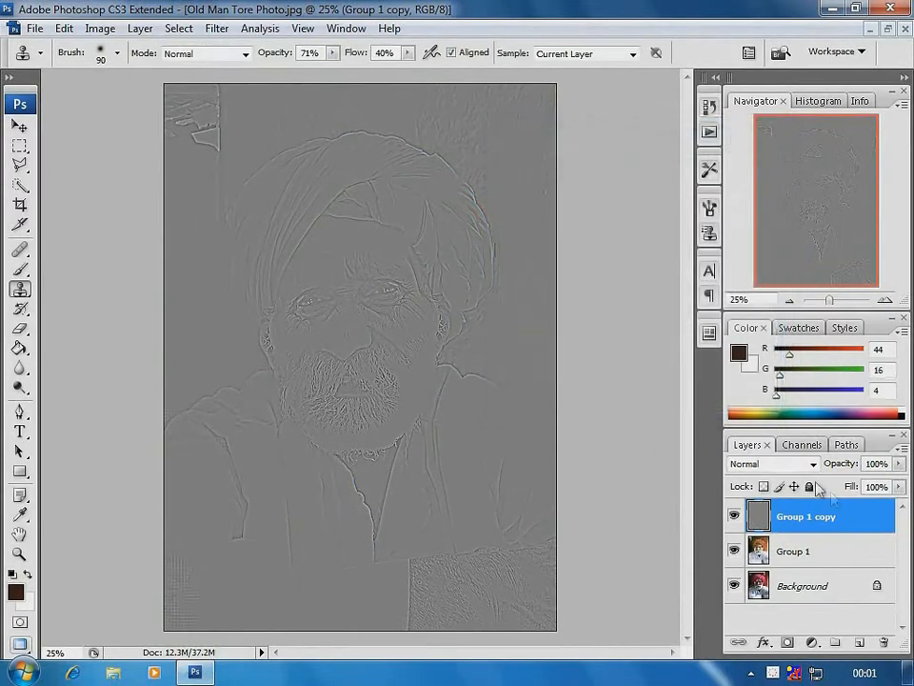
Set the Group 1 copy layer's blend mode to Overlay and apply Curves with points at about input 121/output 101 and input 174/output 172
{"action": "left_click", "coordinate": [814, 465]}
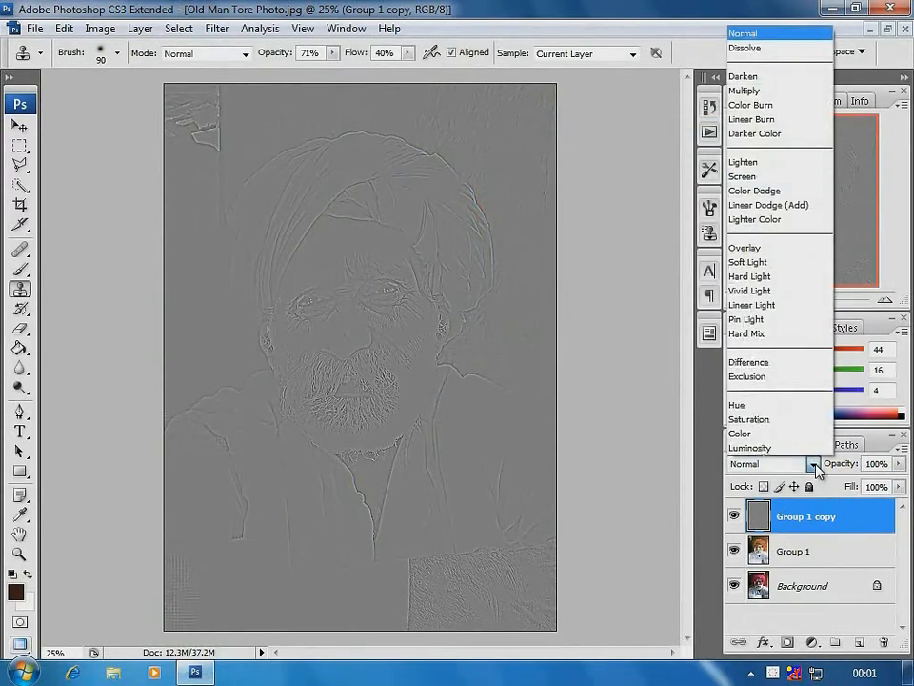
{"action": "left_click", "coordinate": [782, 255]}
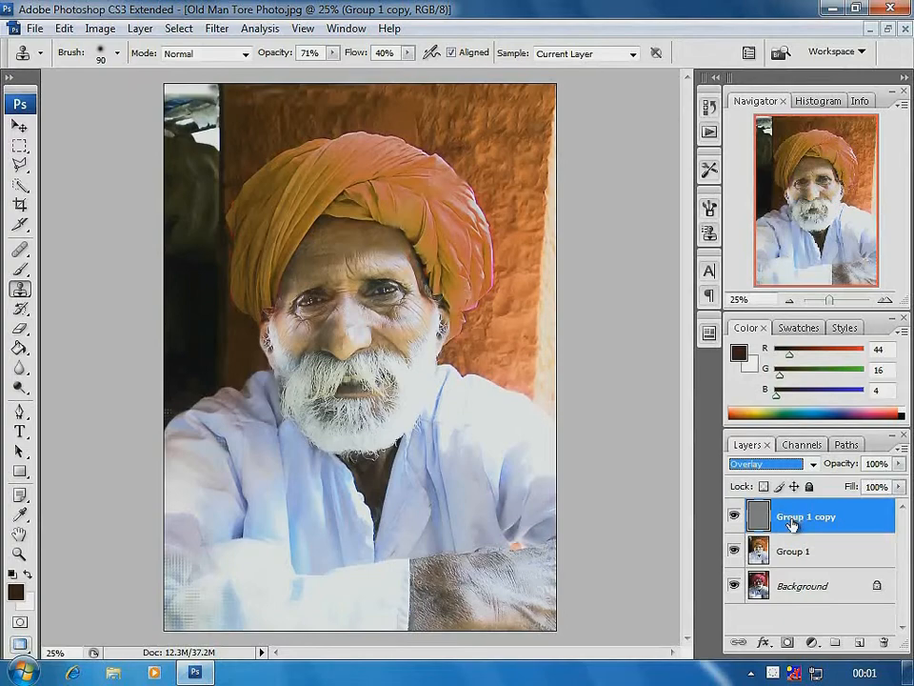
{"action": "key", "text": "ctrl+m"}
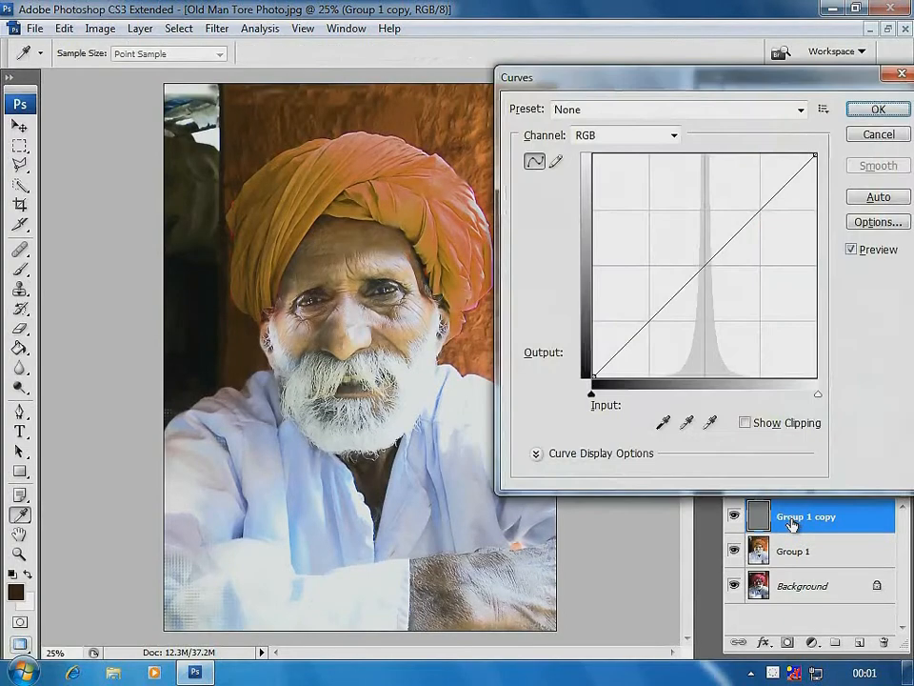
{"action": "left_click_drag", "start_coordinate": [705, 263], "coordinate": [700, 301]}
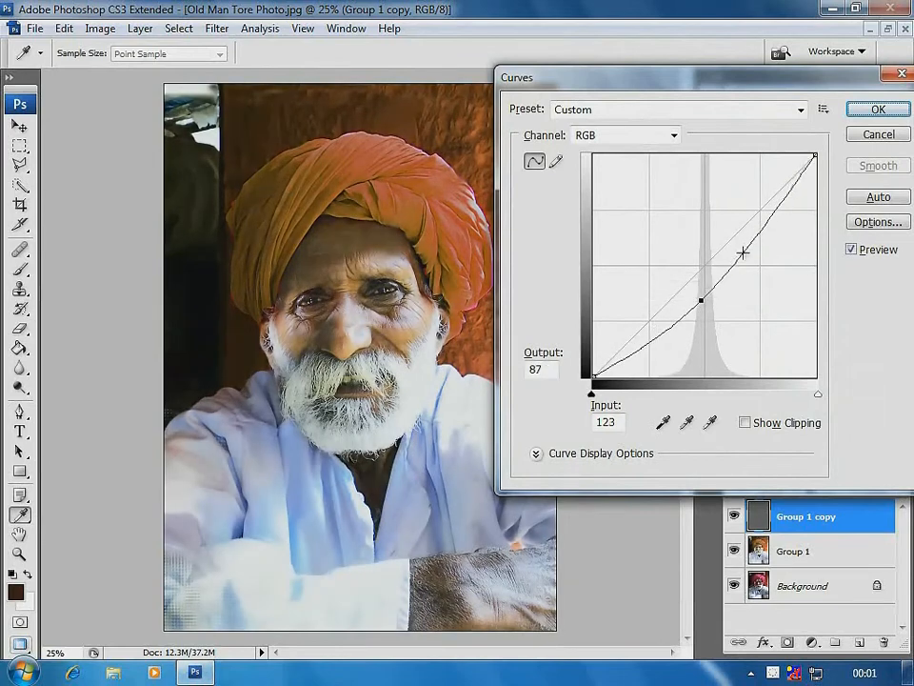
{"action": "left_click_drag", "start_coordinate": [741, 260], "coordinate": [742, 250]}
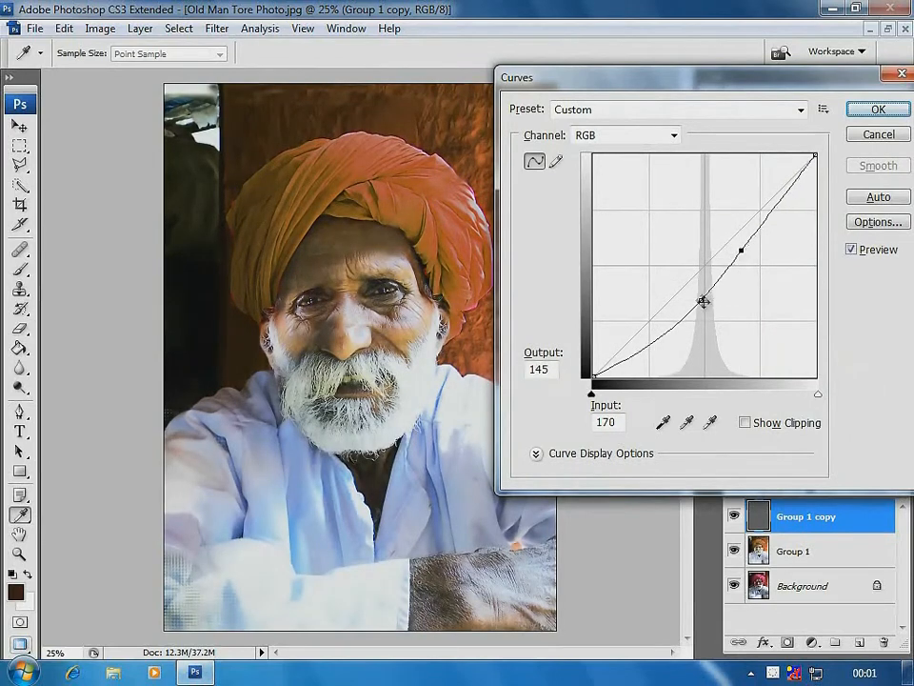
{"action": "left_click_drag", "start_coordinate": [702, 301], "coordinate": [700, 293]}
{"action": "left_click_drag", "start_coordinate": [740, 250], "coordinate": [740, 233]}
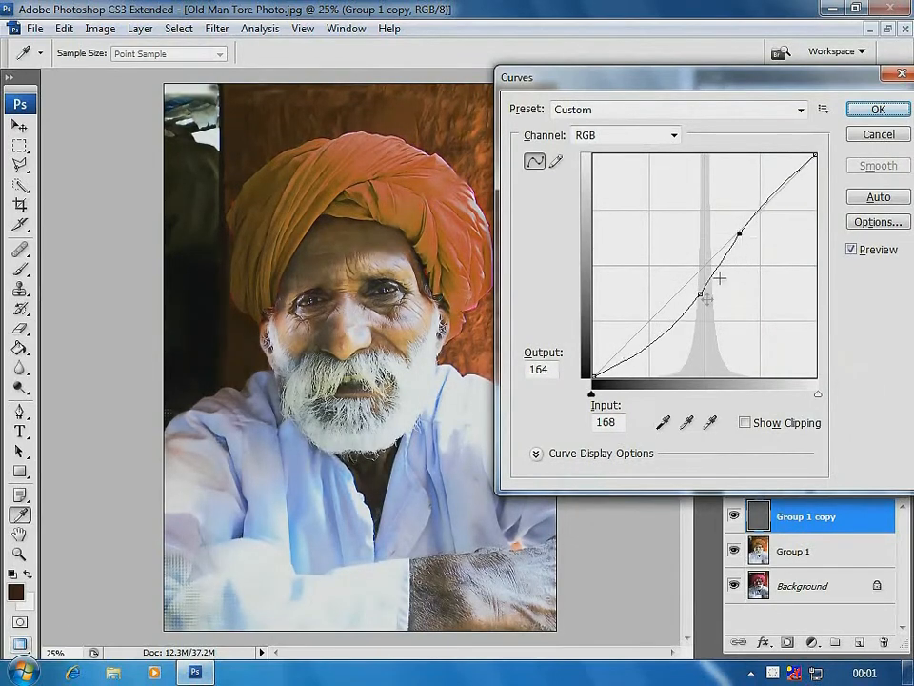
{"action": "left_click_drag", "start_coordinate": [700, 296], "coordinate": [702, 286]}
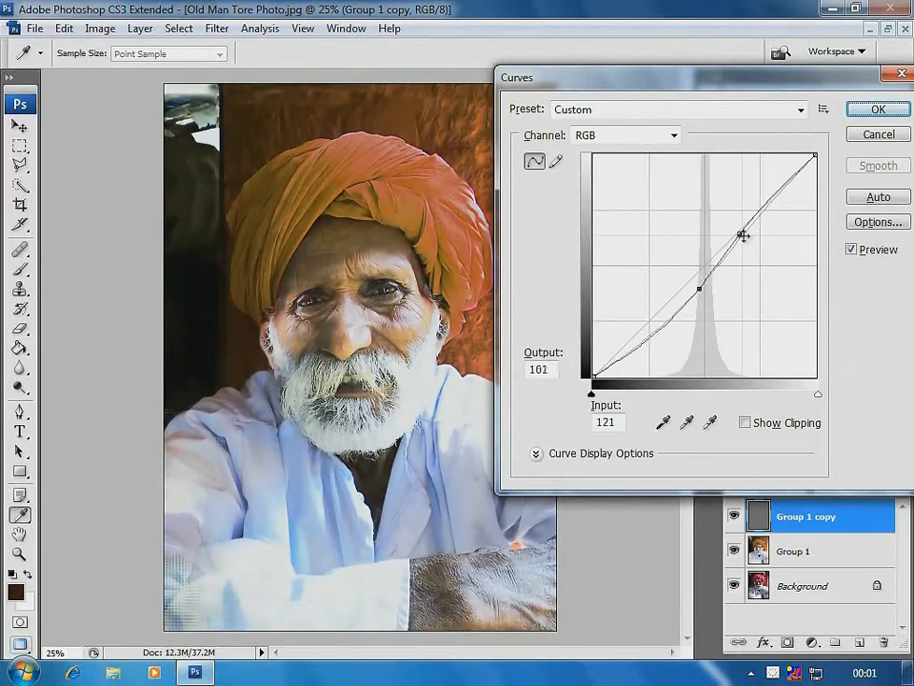
{"action": "left_click_drag", "start_coordinate": [740, 233], "coordinate": [744, 226]}
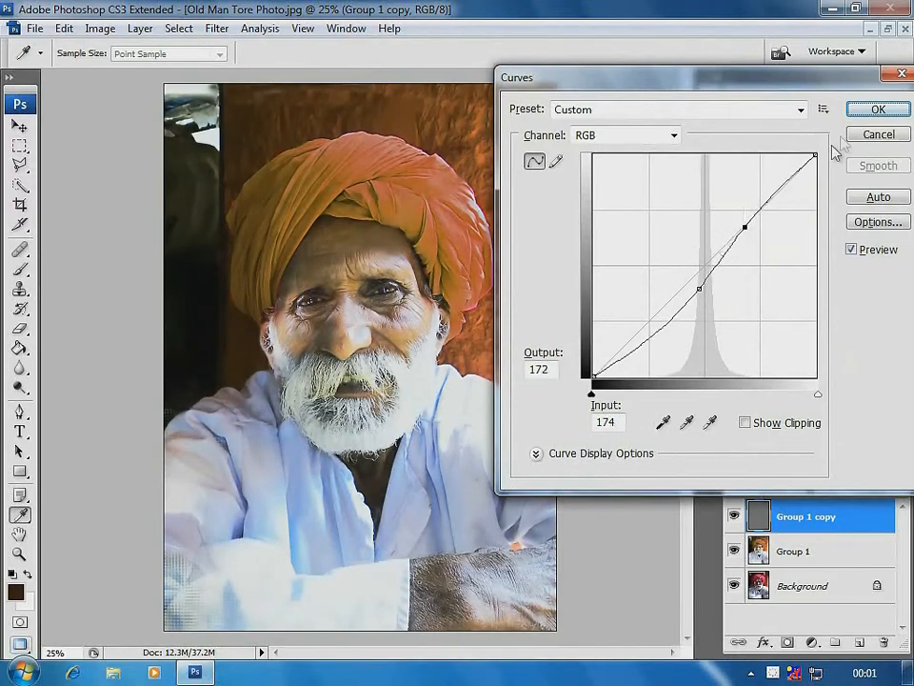
{"action": "left_click", "coordinate": [878, 110]}
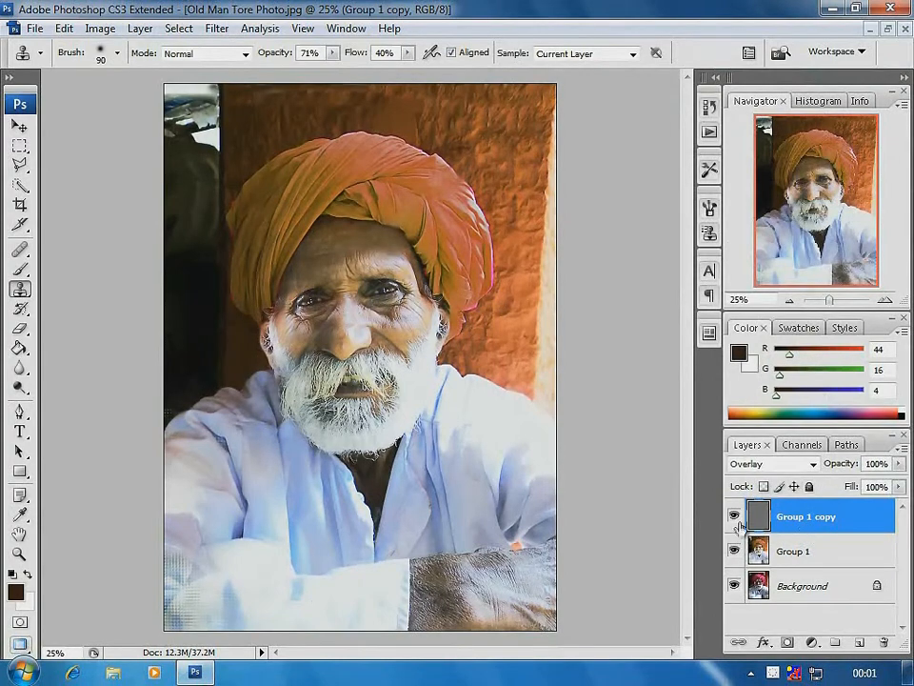
Toggle between the Background layer alone and all layers to compare the original with the restored photo
{"action": "left_click", "coordinate": [733, 585], "text": "alt"}
{"action": "left_click", "coordinate": [733, 586], "text": "alt"}
{"action": "left_click", "coordinate": [733, 585], "text": "alt"}
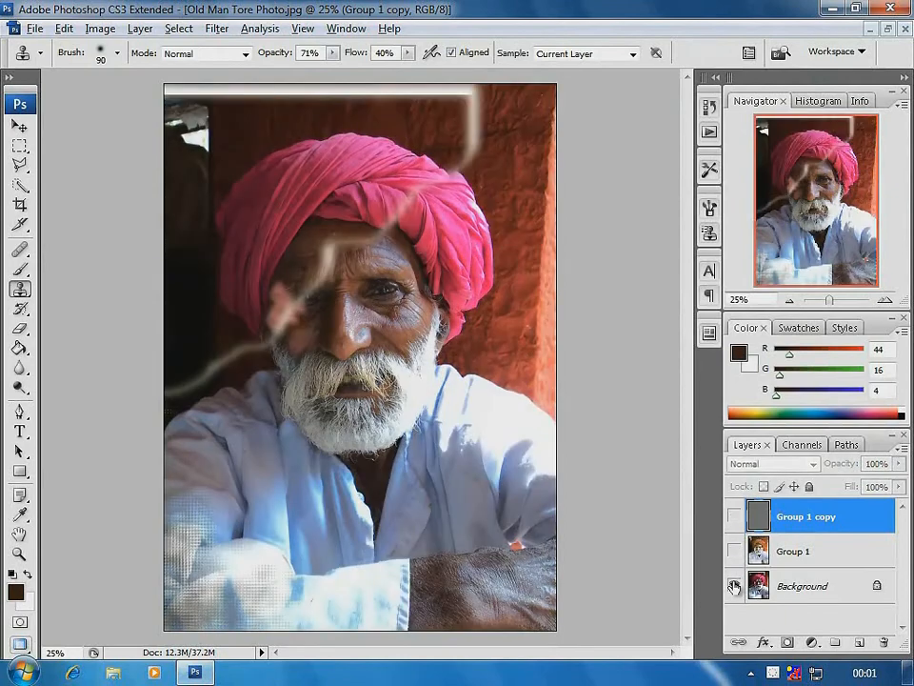
{"action": "left_click", "coordinate": [733, 586], "text": "alt"}
{"action": "left_click", "coordinate": [733, 585], "text": "alt"}
{"action": "left_click", "coordinate": [733, 586], "text": "alt"}
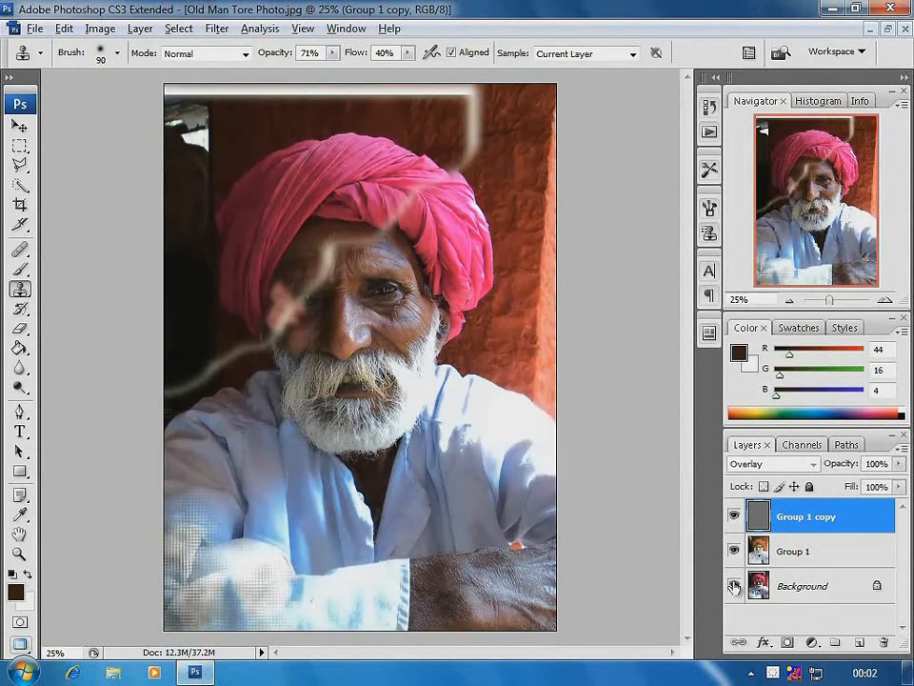
{"action": "left_click", "coordinate": [733, 586], "text": "alt"}
{"action": "left_click", "coordinate": [733, 586], "text": "alt"}
{"action": "left_click", "coordinate": [733, 586], "text": "alt"}
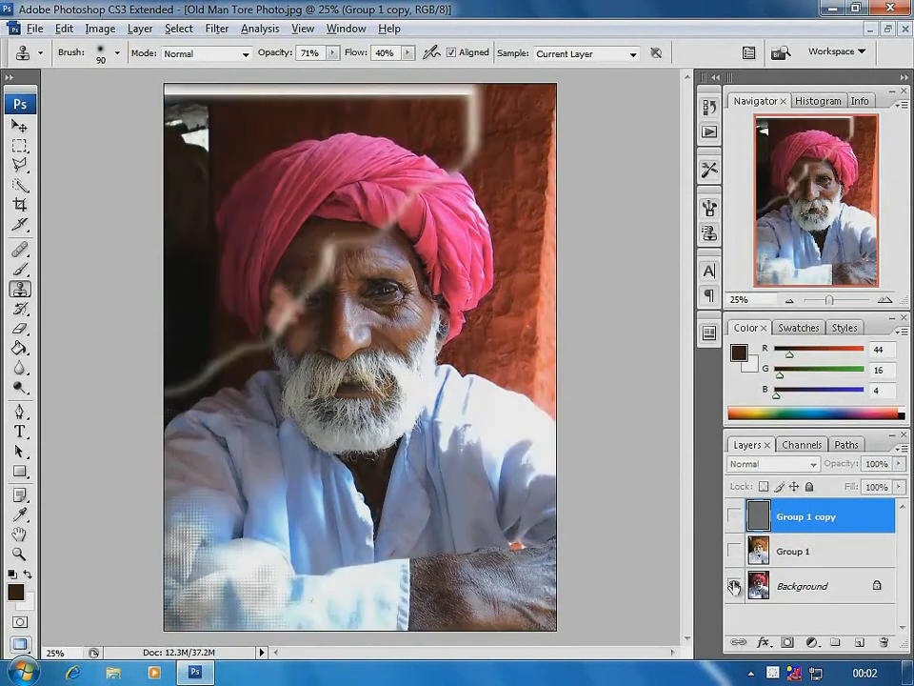
{"action": "left_click", "coordinate": [733, 585], "text": "alt"}
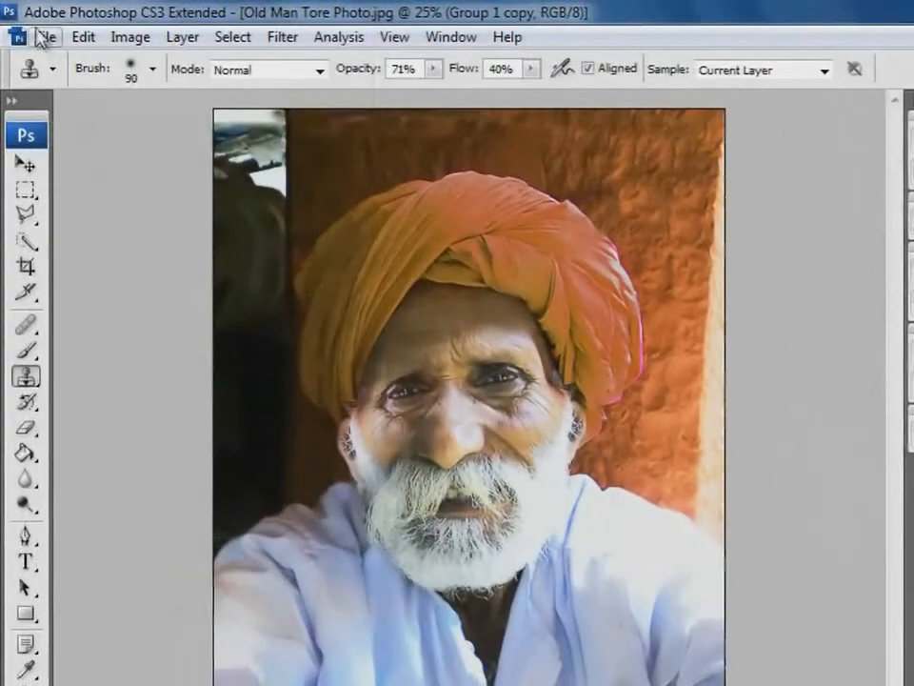
Save the layered document as Old Man Tore Photo.psd in the Photo Retouching folder with maximized compatibility
{"action": "left_click", "coordinate": [42, 37]}
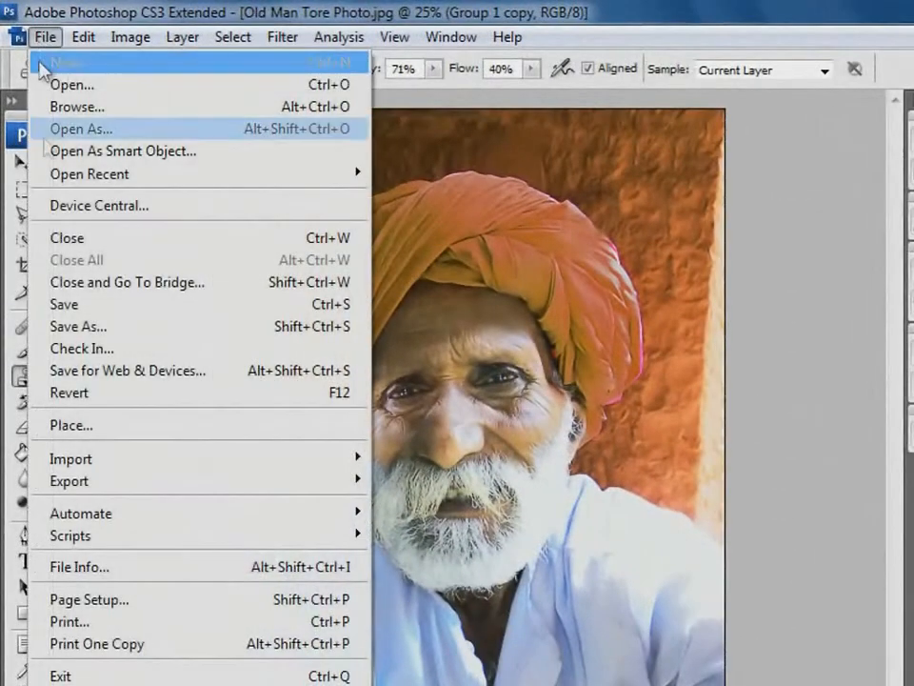
{"action": "left_click", "coordinate": [65, 303]}
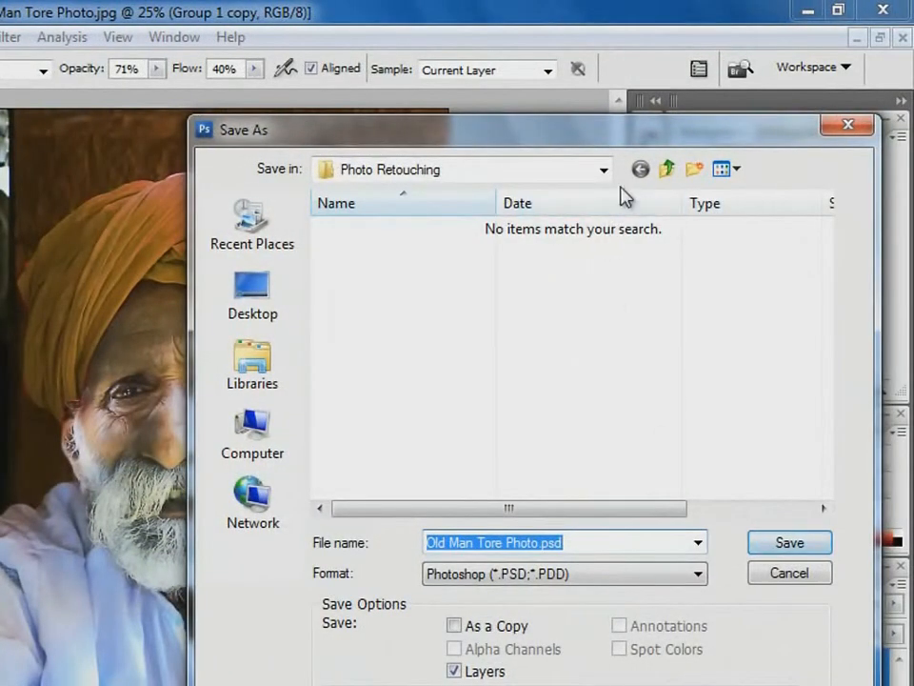
{"action": "left_click", "coordinate": [788, 544]}
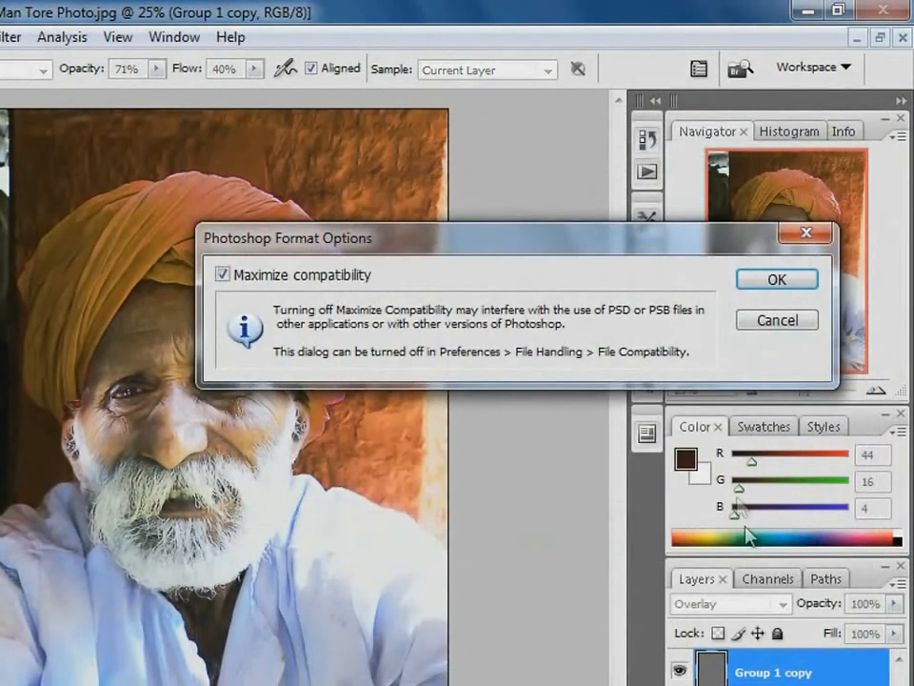
{"action": "left_click", "coordinate": [771, 280]}
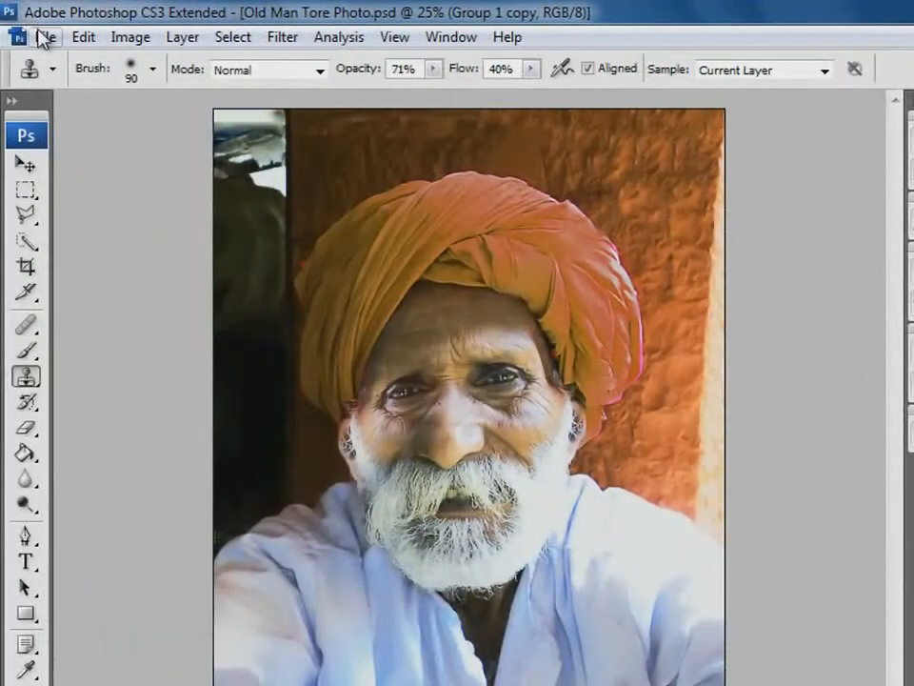
Save a JPEG version as Old Man Tore Photo copy.jpg at quality 12 with the Baseline ("Standard") format
{"action": "left_click", "coordinate": [43, 37]}
{"action": "left_click", "coordinate": [119, 328]}
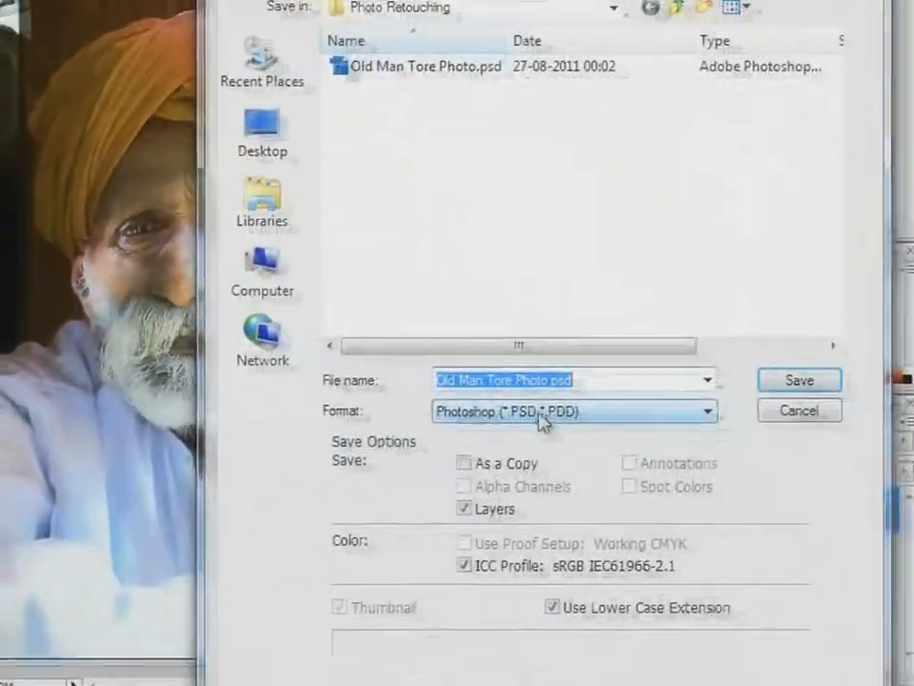
{"action": "left_click", "coordinate": [533, 407]}
{"action": "left_click", "coordinate": [533, 531]}
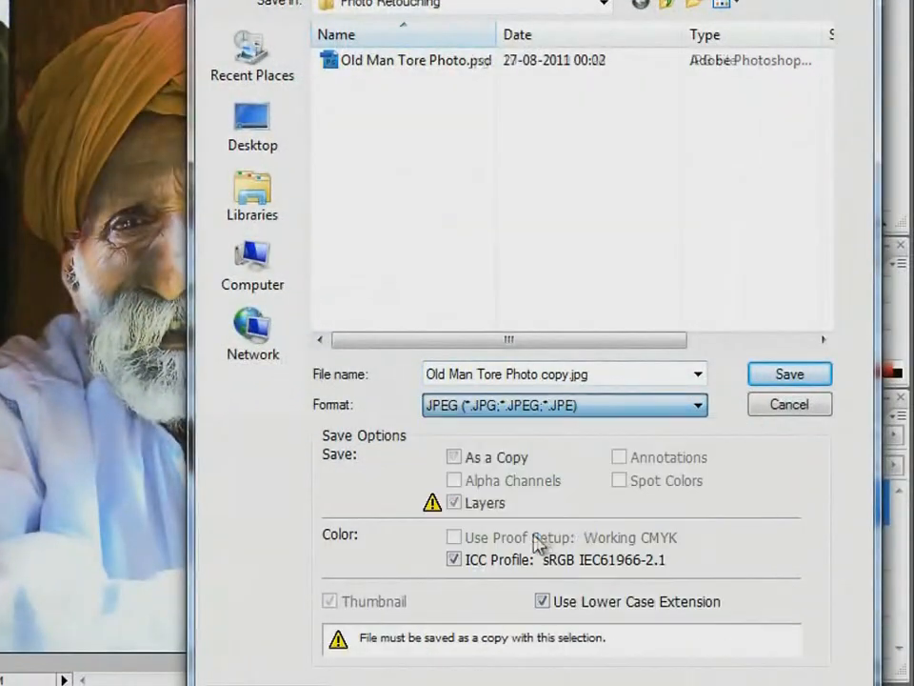
{"action": "left_click", "coordinate": [808, 377]}
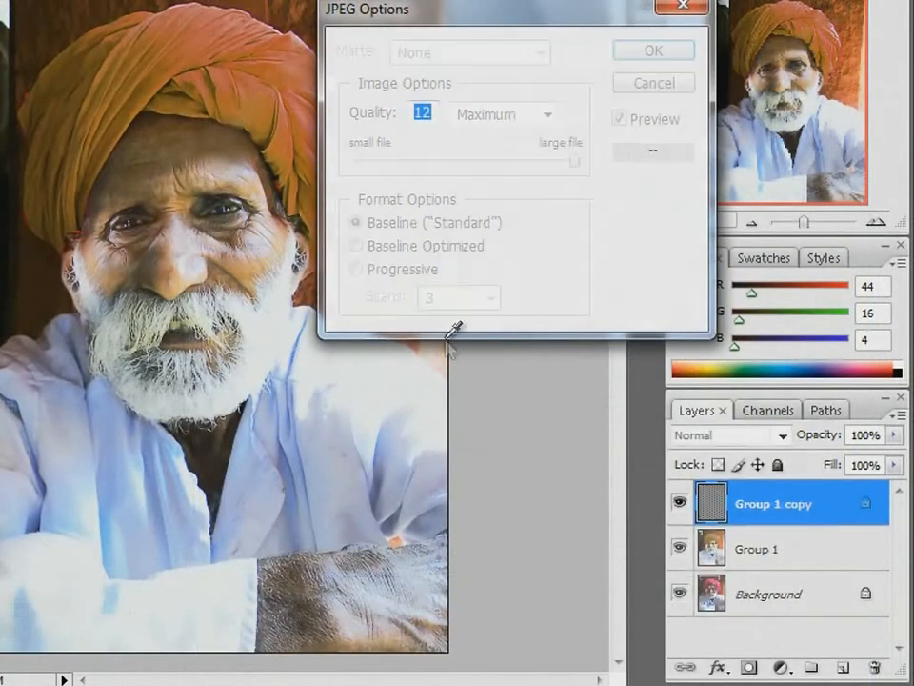
{"action": "left_click", "coordinate": [653, 55]}
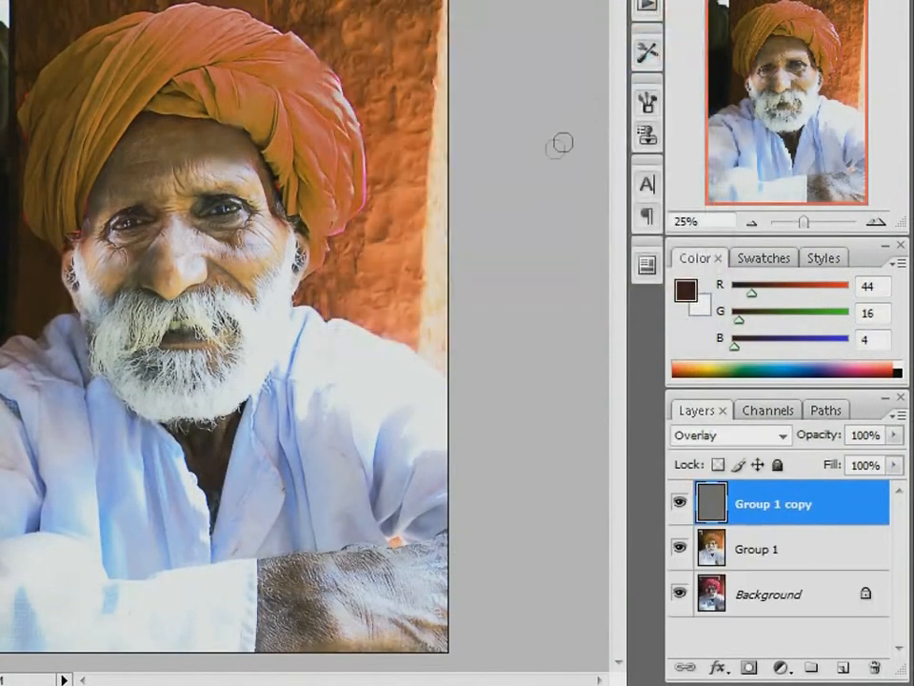